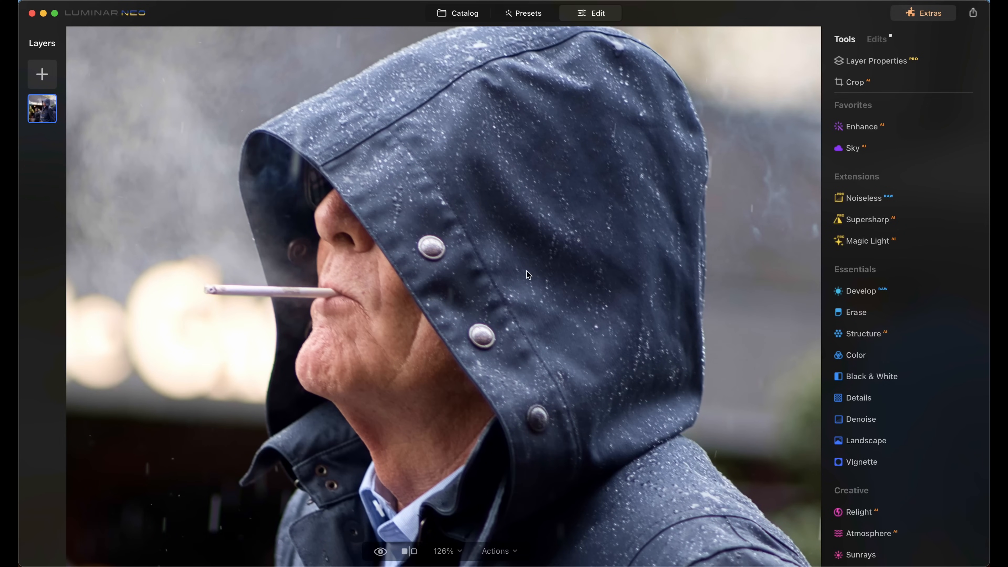
- Sharpen the photo with Supersharp at the Low level in Universal mode and compare before and after
left_click(863, 221)
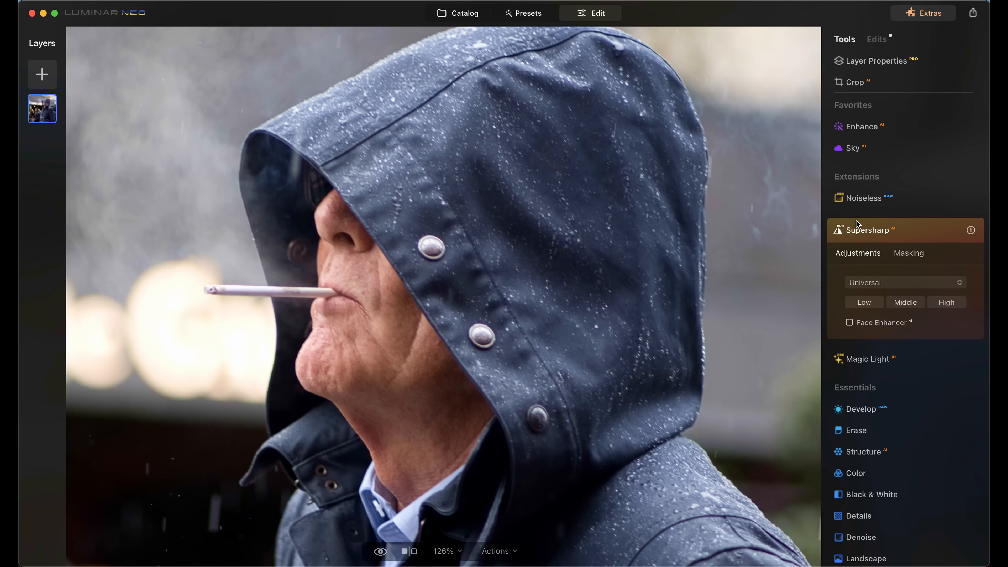
left_click(866, 303)
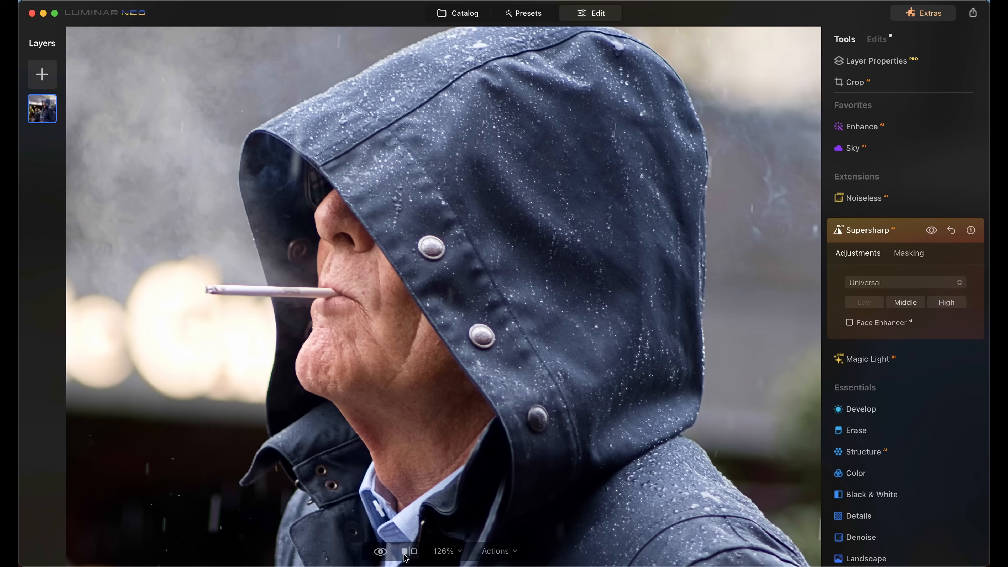
left_click(409, 552)
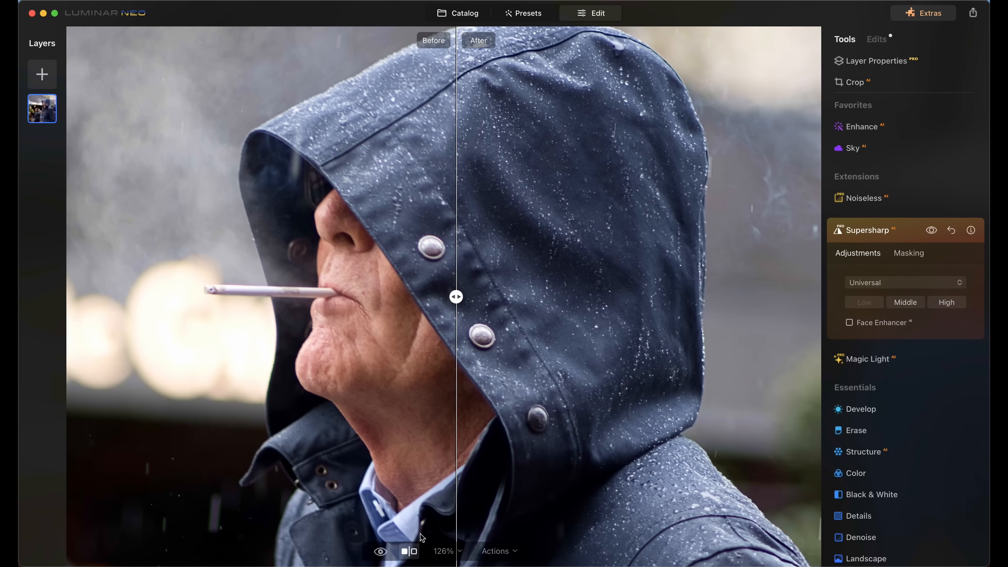
mouse_move(456, 297)
left_mouse_down()
mouse_move(556, 295)
mouse_move(418, 296)
mouse_move(569, 295)
mouse_move(353, 302)
mouse_move(590, 302)
mouse_move(451, 306)
left_mouse_up()
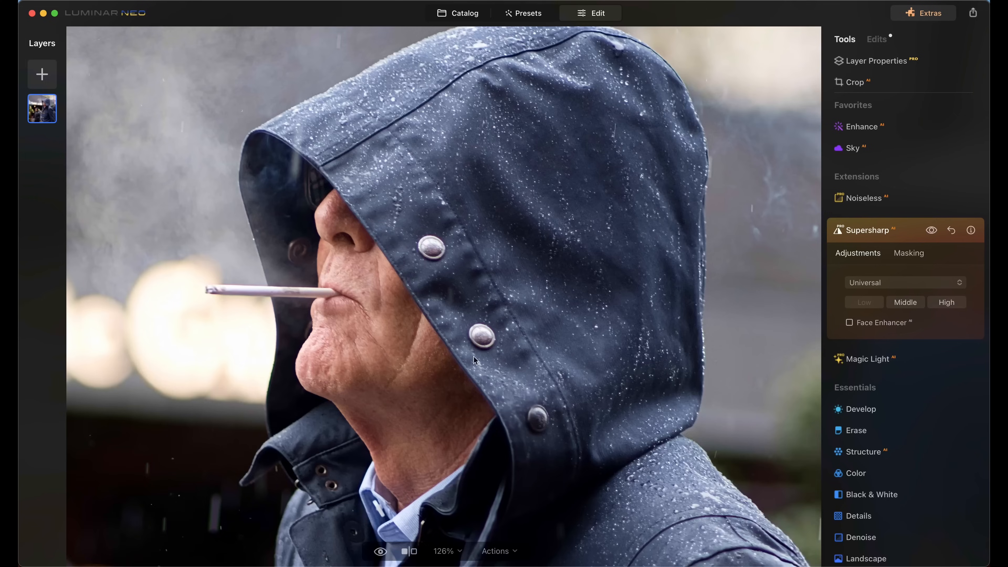
key("super+0")
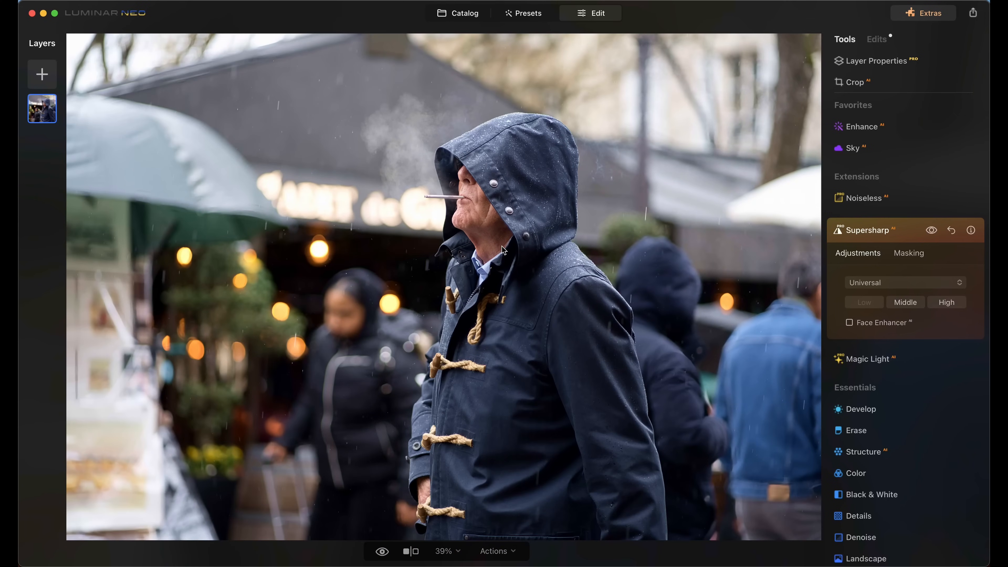
left_click(861, 229)
- Darken the scene with Relight, setting Brightness Far to -40 and Brightness Near to -10
scroll(868, 231, "down", 5)
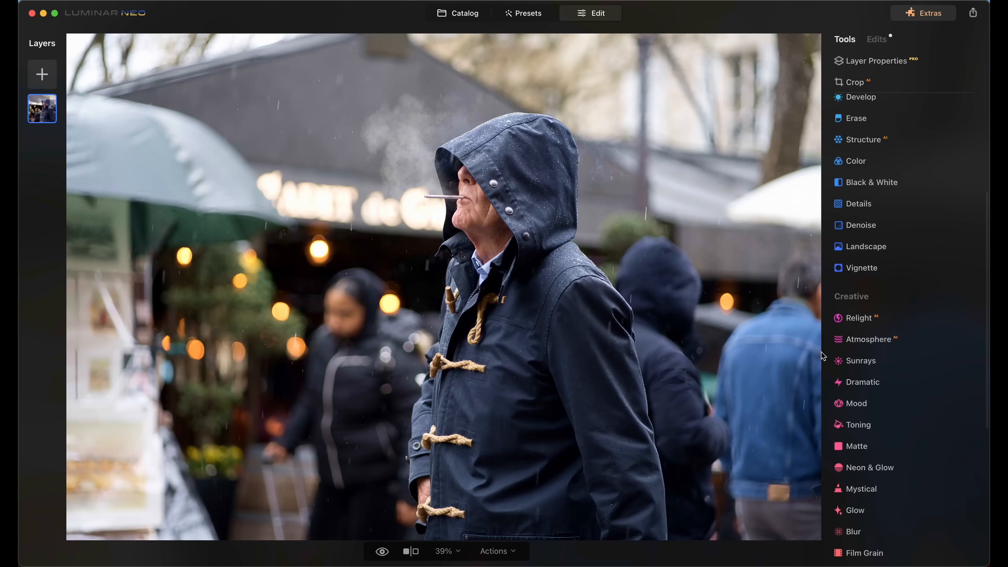
left_click(860, 321)
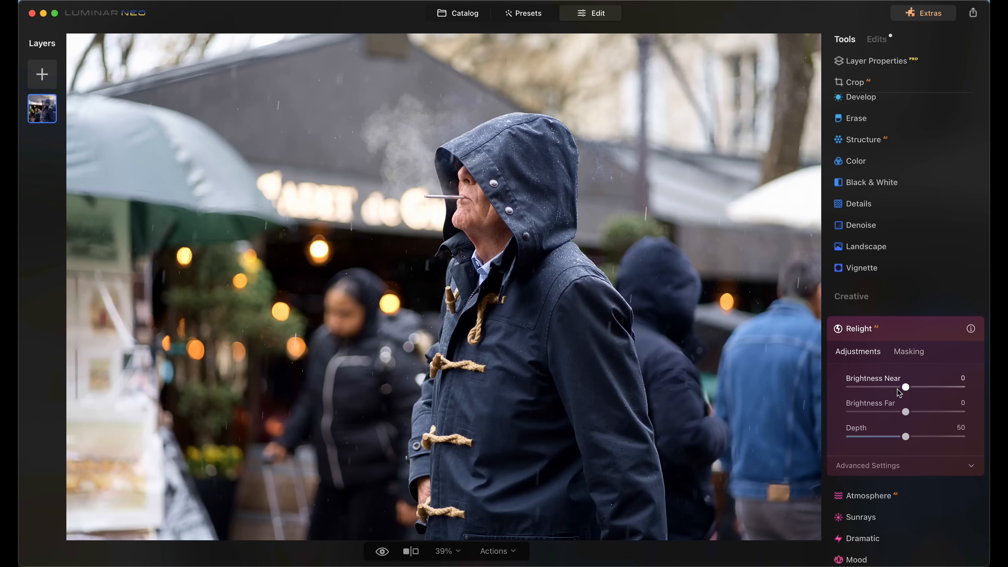
left_click_drag(907, 413, 853, 412)
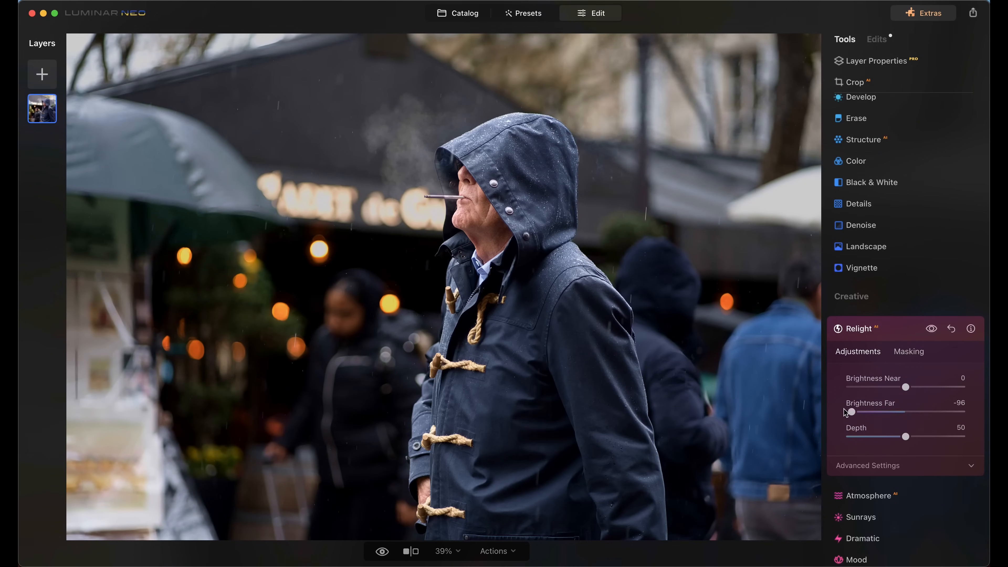
left_click_drag(851, 412, 883, 414)
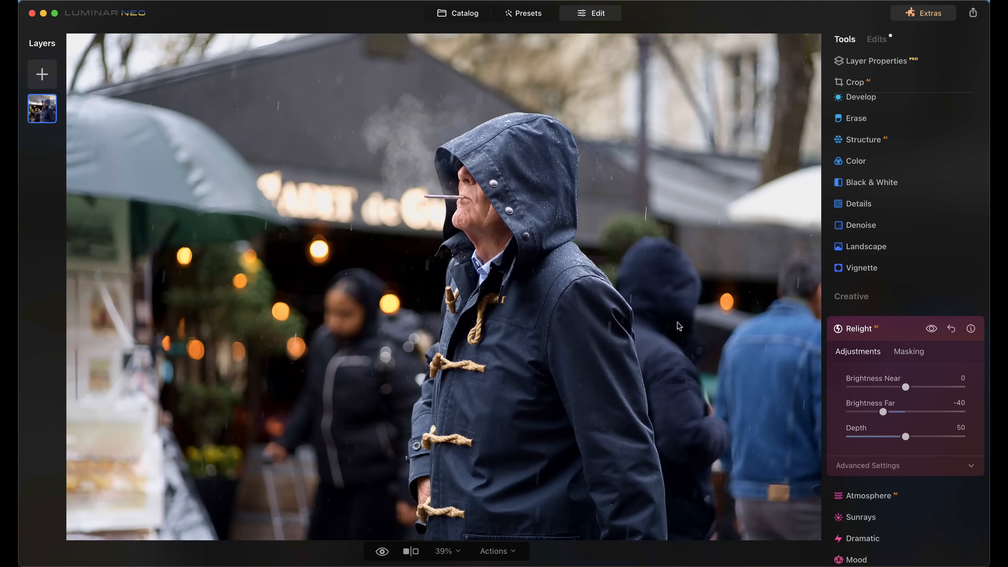
left_click_drag(907, 391, 904, 394)
left_click(866, 329)
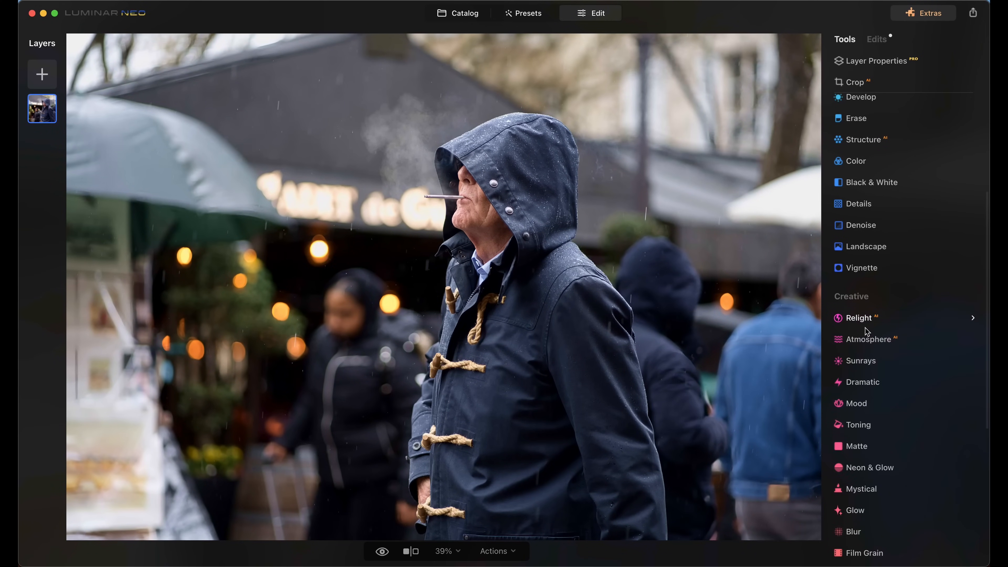
- Review the applied Relight edit by reopening its settings and toggling its effect off and on
left_click(881, 40)
left_click(866, 63)
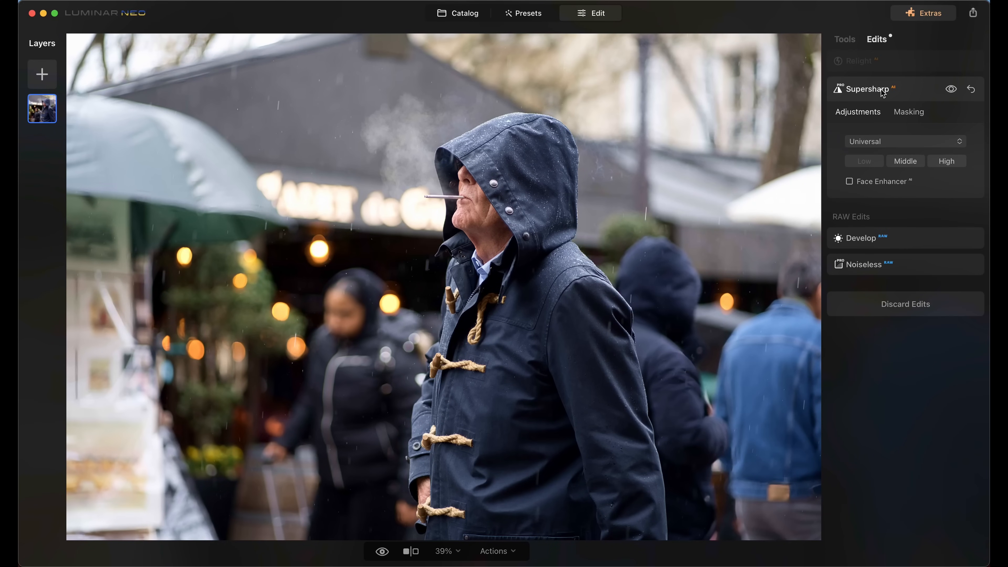
left_click(866, 62)
left_click(951, 64)
left_click(951, 63)
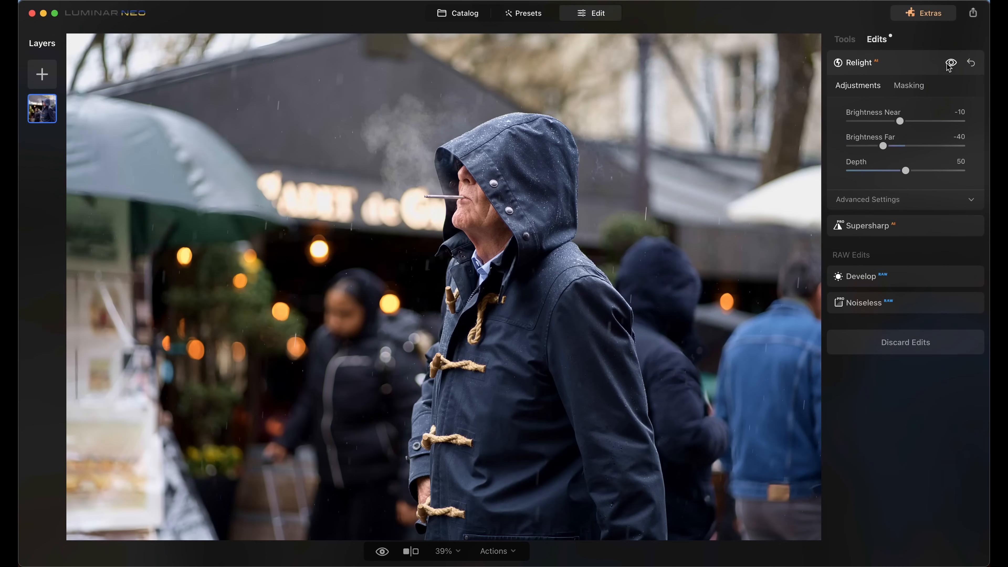
left_click(862, 65)
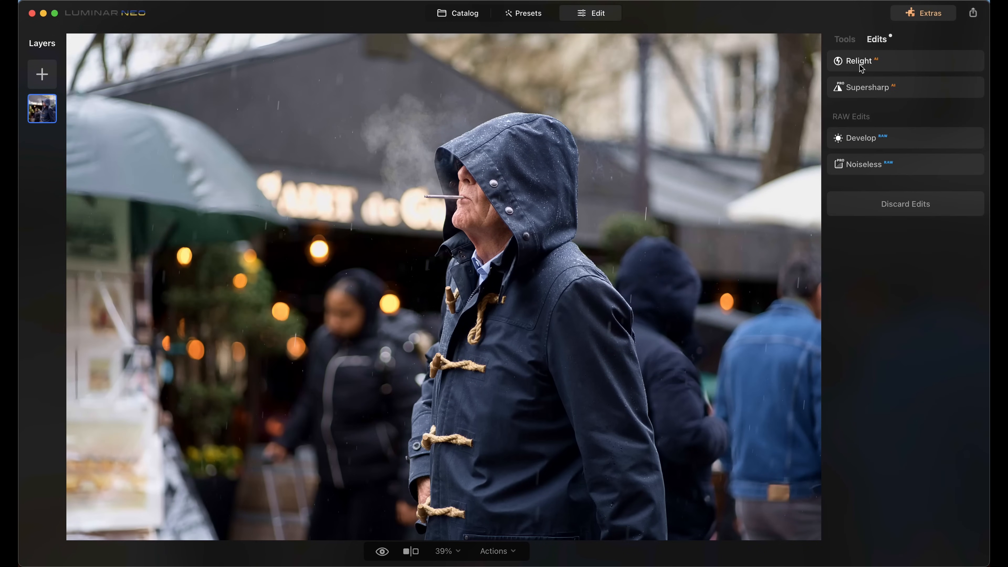
- Add a second Relight adjustment with Brightness Near at 73 and show it among the applied edits
left_click(847, 39)
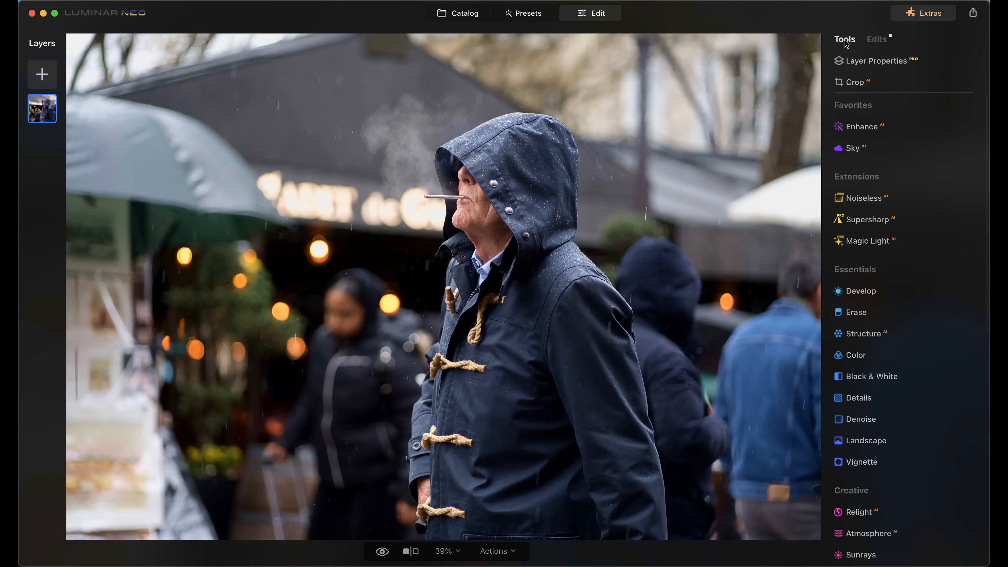
left_click(864, 512)
left_click_drag(905, 478, 943, 478)
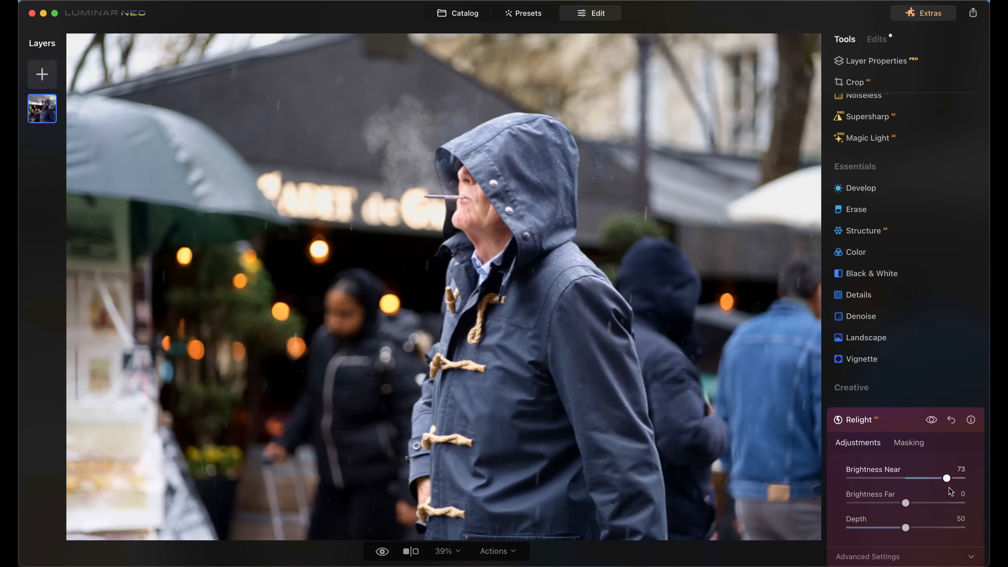
left_click(898, 421)
left_click(876, 41)
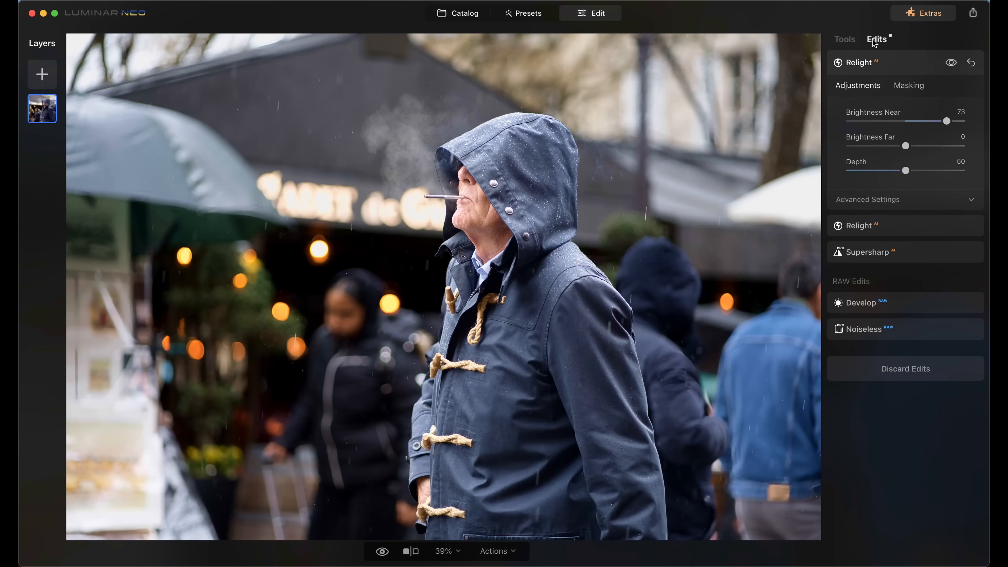
- Toggle the second Relight edit off and on, reset its values and delete it
left_click(862, 61)
left_click(865, 63)
left_click(953, 63)
left_click(953, 64)
left_click(971, 64)
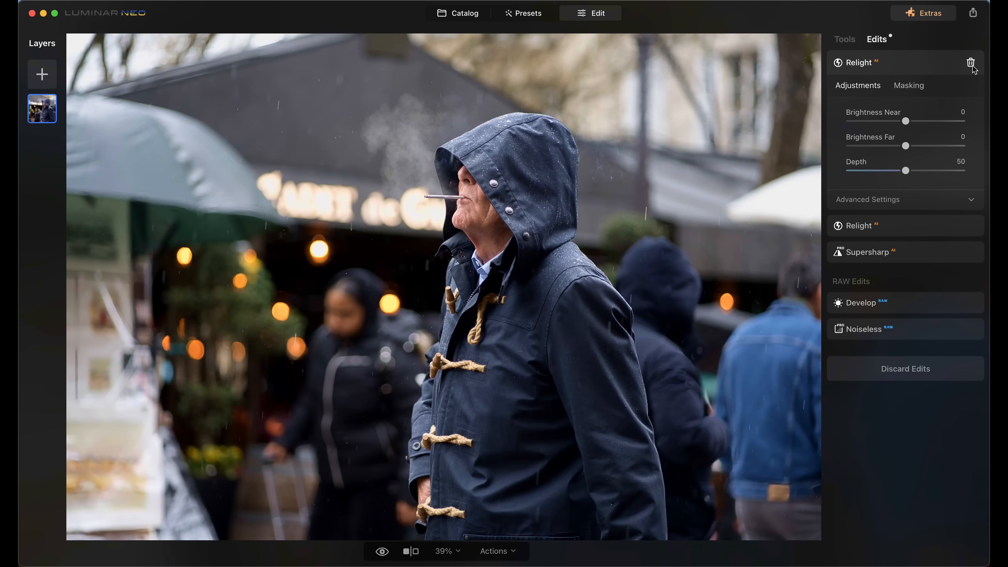
left_click(972, 64)
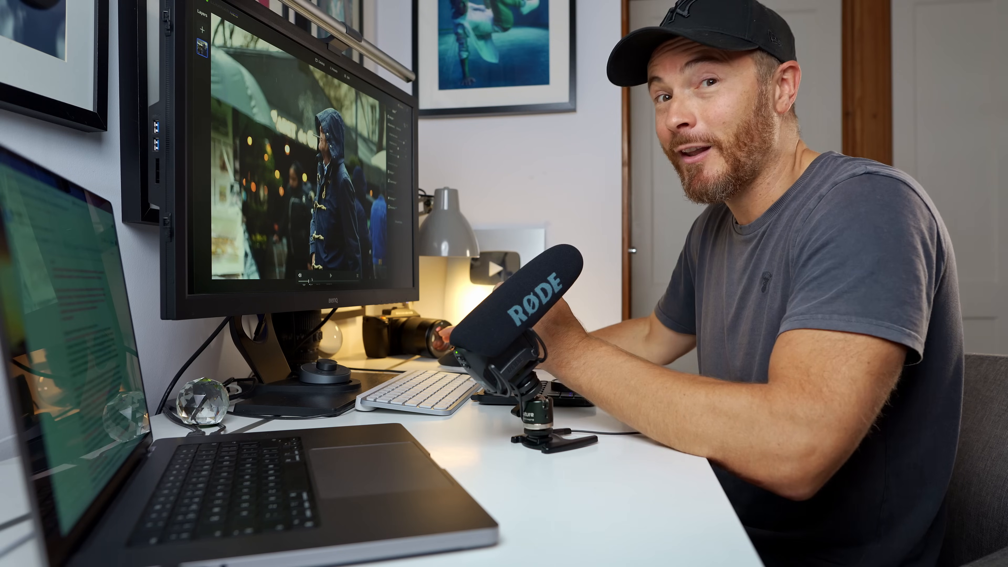
- Darken the shadows in Develop by pulling the lower part of the main tone curve slightly down
left_click(849, 41)
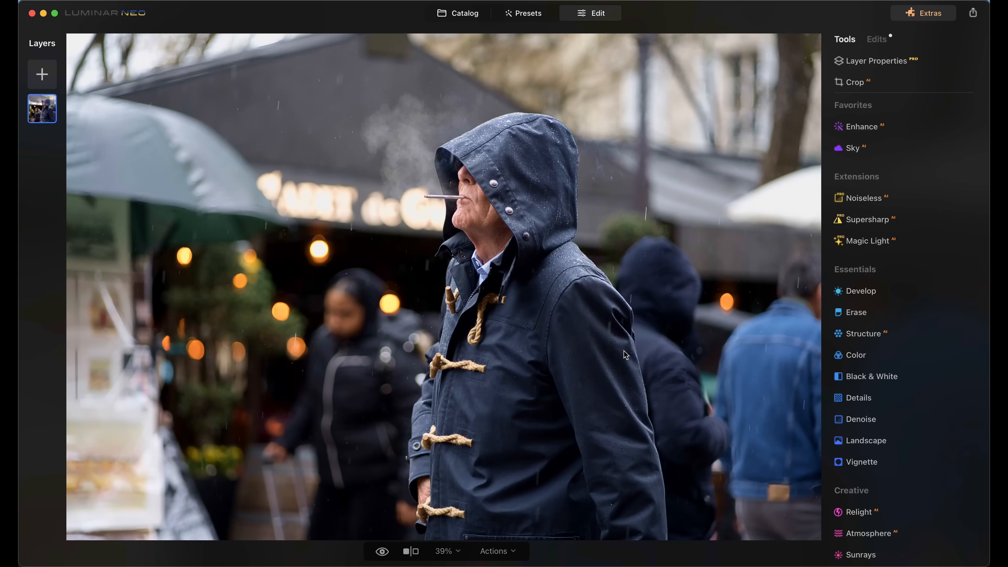
left_click(862, 292)
scroll(868, 483, "down", 2)
left_click_drag(866, 500, 864, 508)
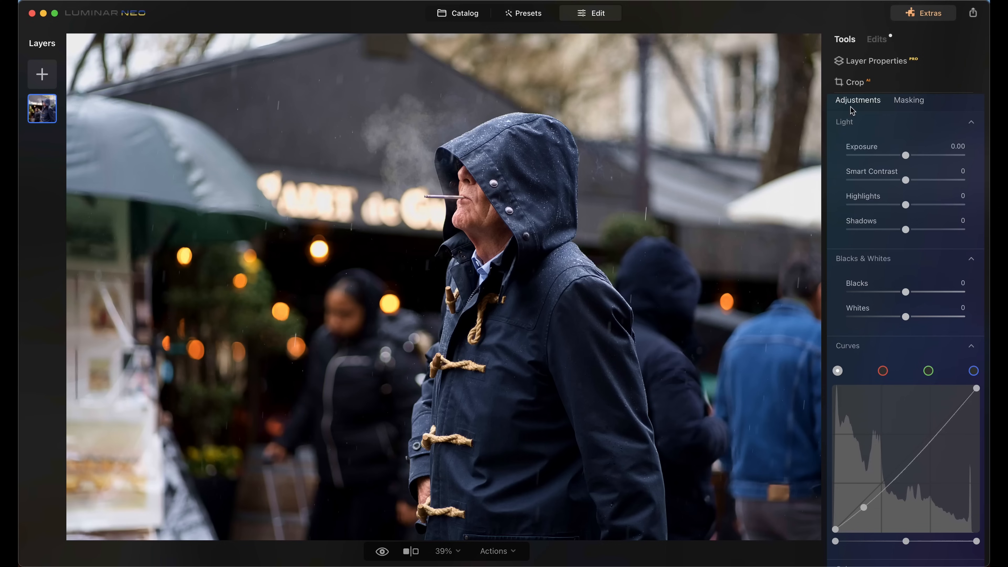
scroll(859, 101, "up", 5)
left_click(889, 260)
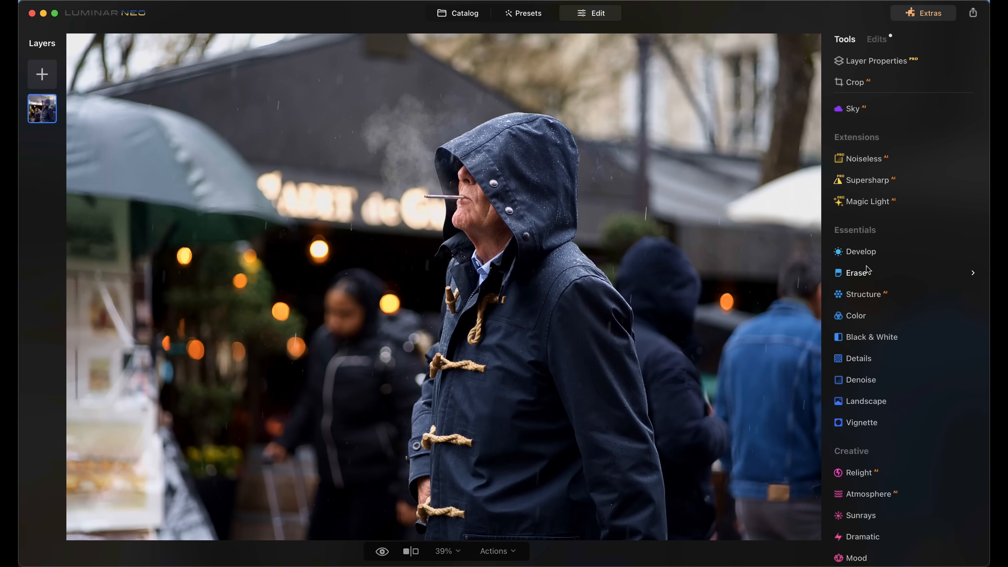
- Apply the Dramatic effect, check it against the unedited look, and set its Amount to 33
scroll(865, 382, "down", 5)
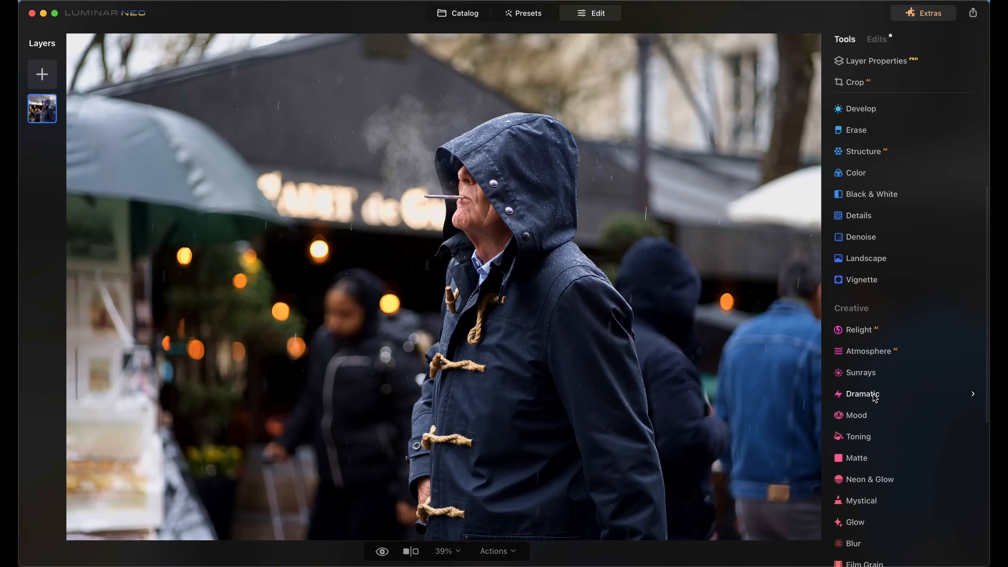
left_click(865, 395)
left_click_drag(850, 463, 916, 463)
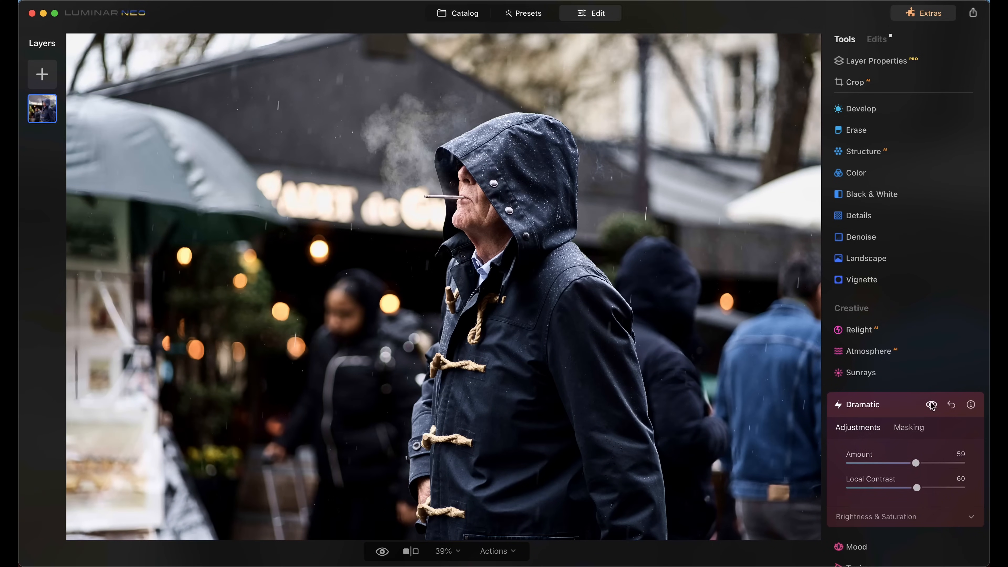
left_click(932, 405)
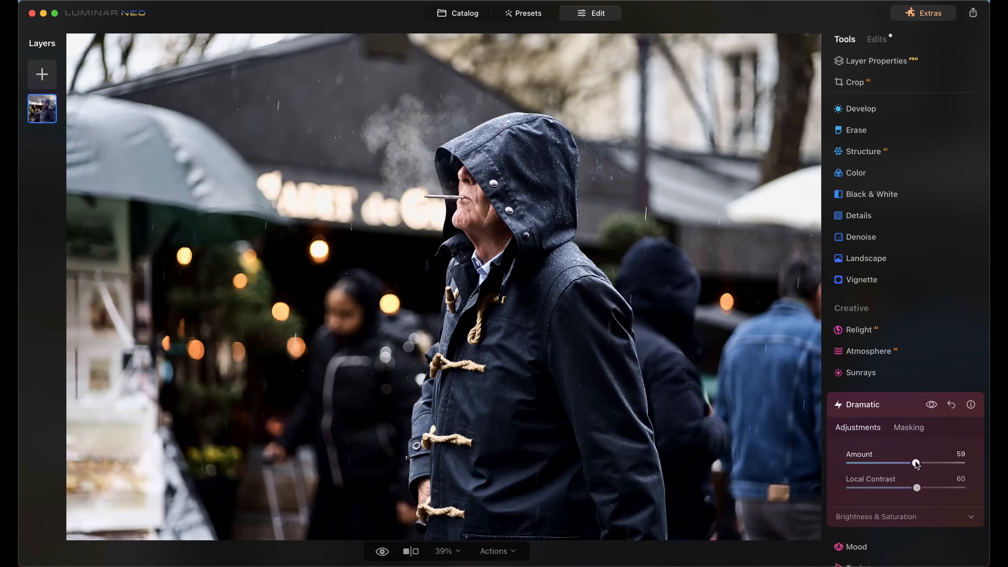
left_click_drag(917, 465, 889, 467)
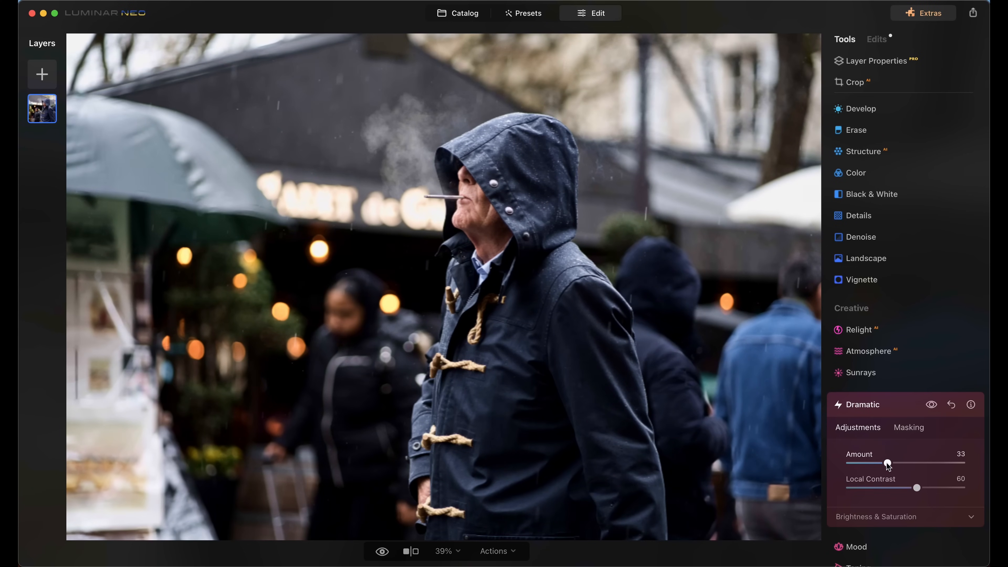
left_click(863, 406)
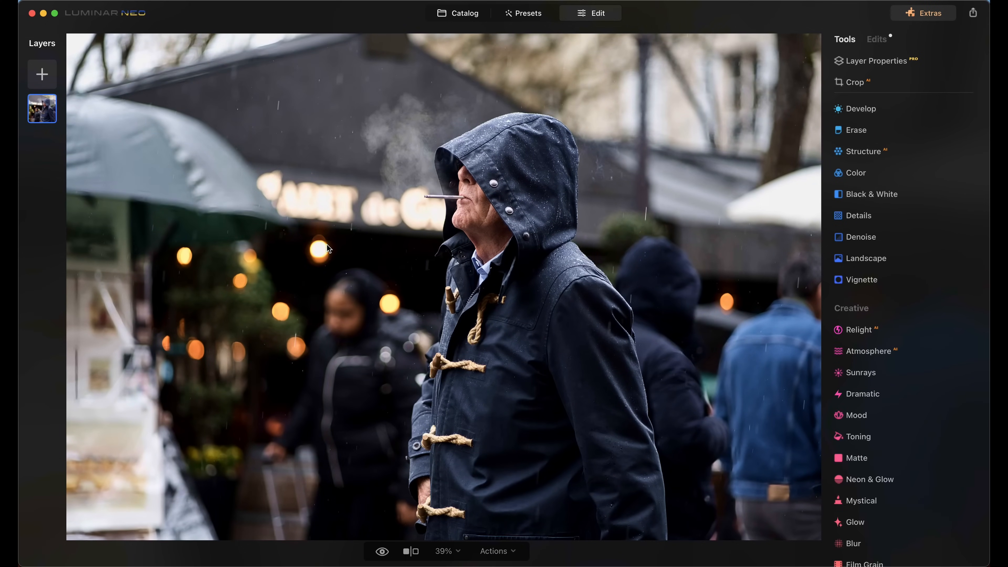
- Add Magic Light to the background lamps with Intensity 100 and set the beam Rotation to 46
scroll(897, 163, "up", 5)
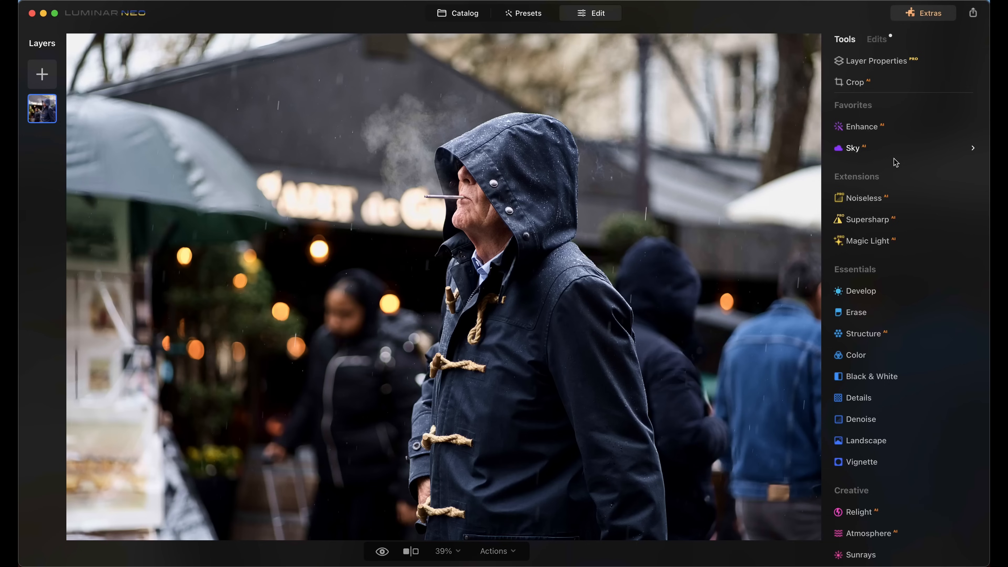
left_click(861, 242)
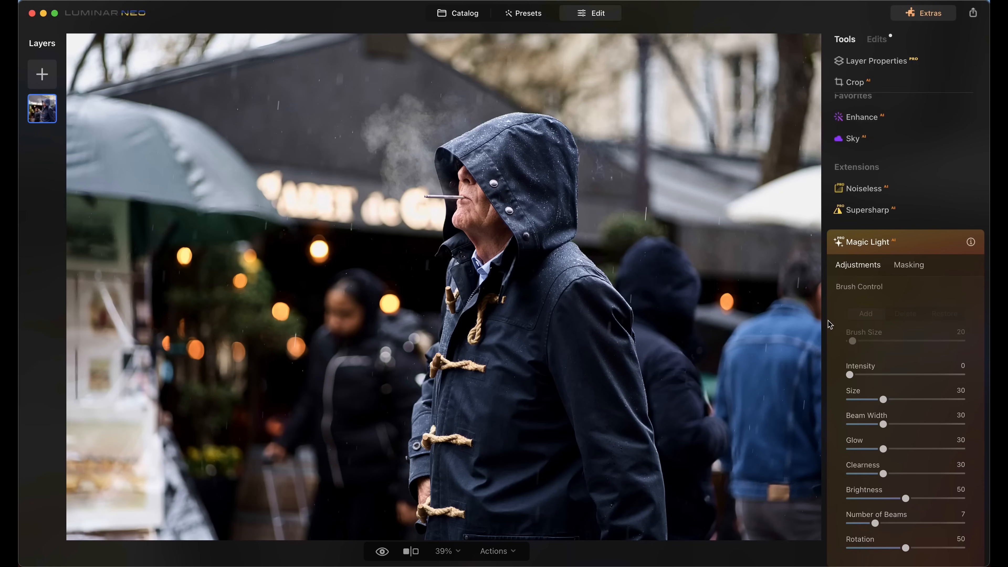
left_click_drag(850, 375, 974, 378)
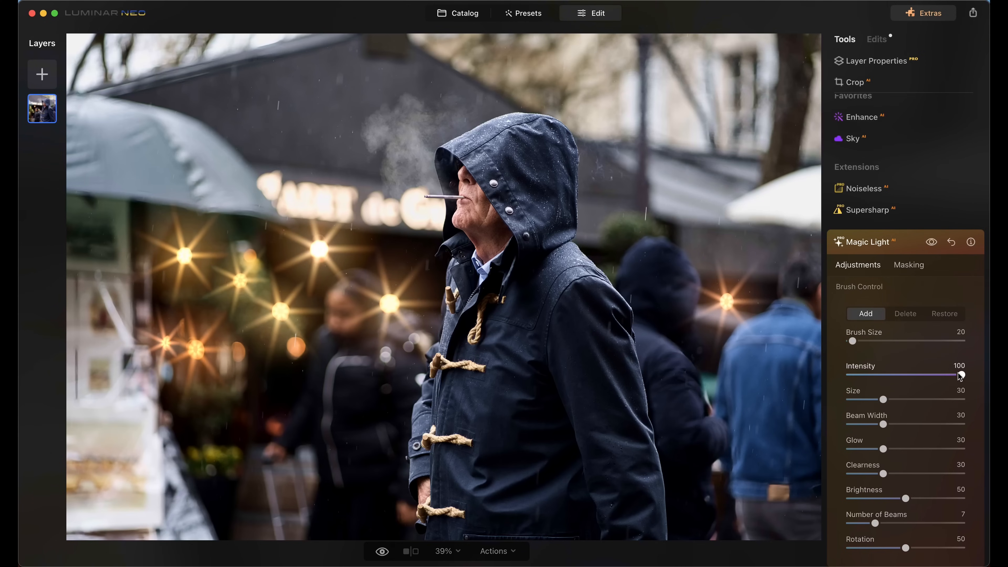
scroll(937, 377, "down", 1)
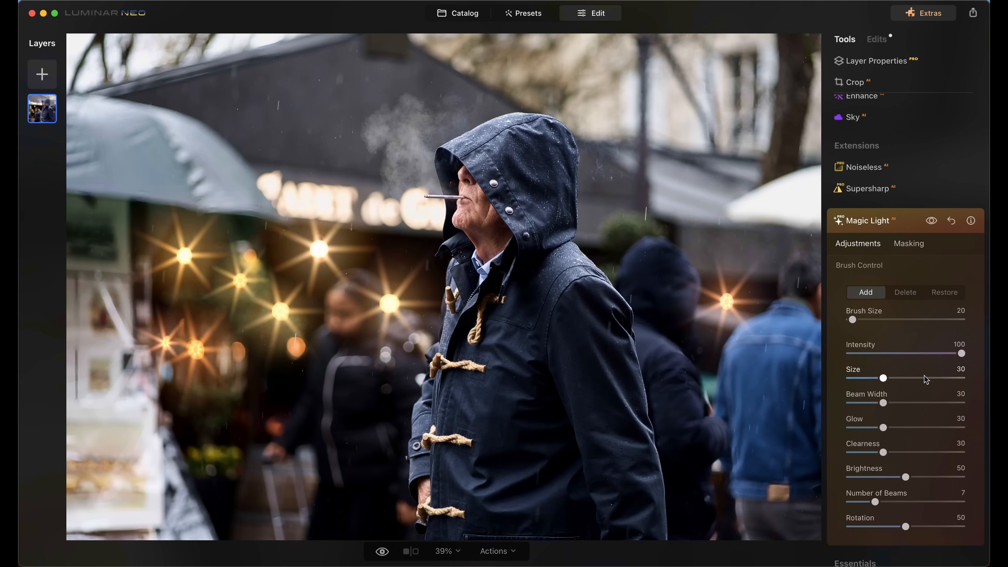
left_click_drag(876, 503, 901, 525)
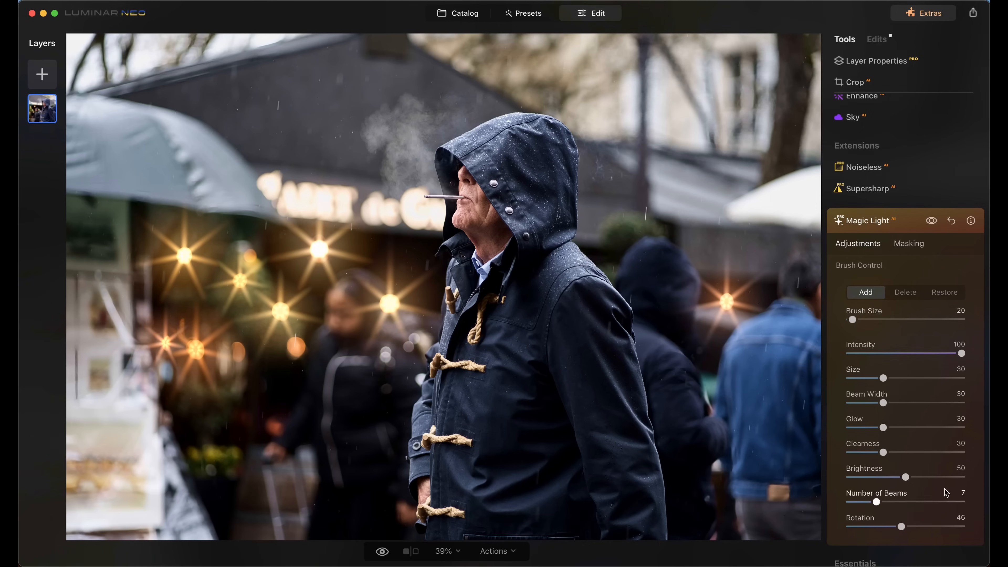
- Turn the Magic Light starbursts into soft glows with Beam Width 0, Intensity 94, Size 12, Glow 100 and Clearness 6, and preview the effect
left_click_drag(884, 404, 850, 407)
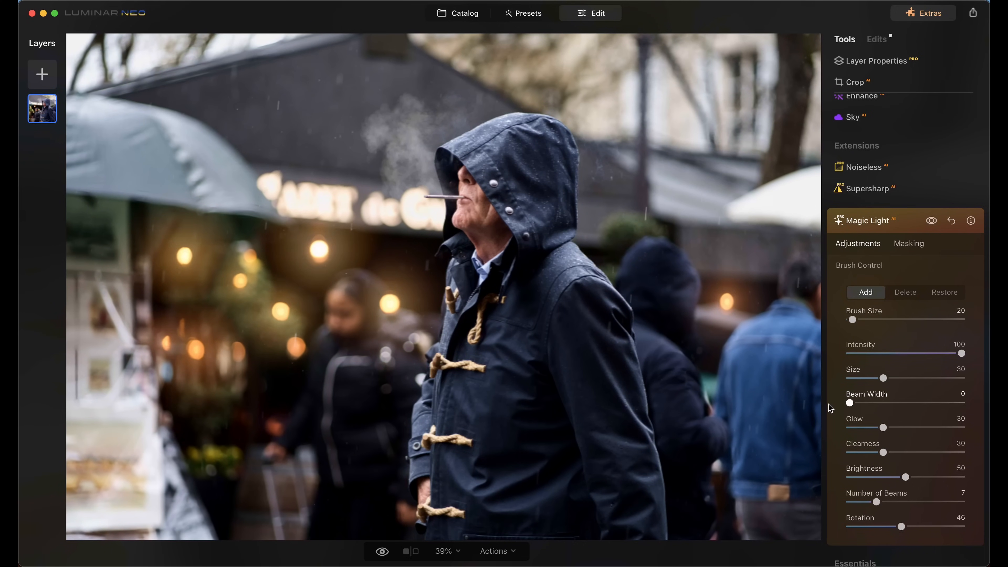
left_click_drag(964, 355, 959, 354)
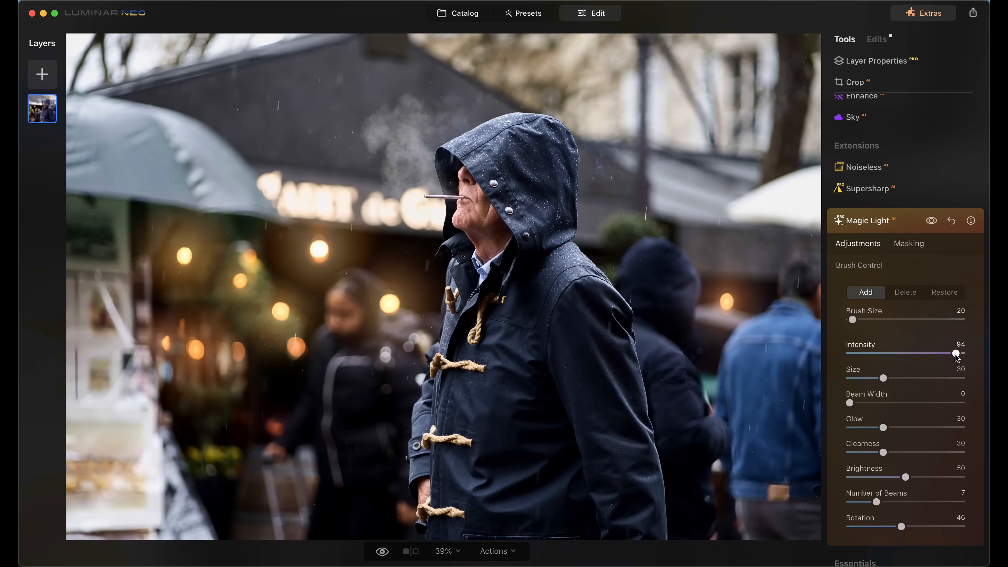
left_click_drag(884, 378, 864, 378)
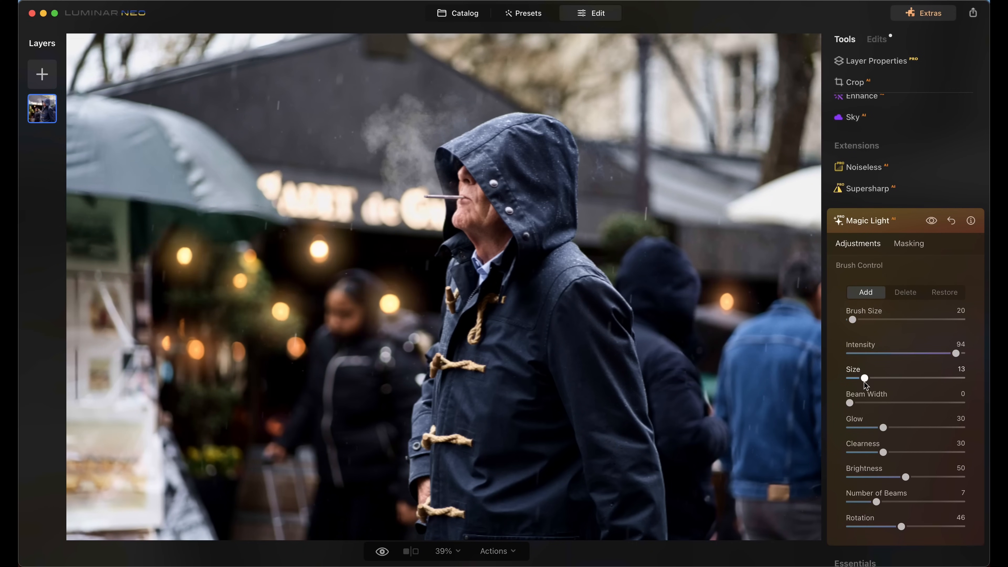
left_click_drag(884, 428, 965, 429)
left_click_drag(883, 453, 856, 453)
left_click(932, 222)
left_click(932, 222)
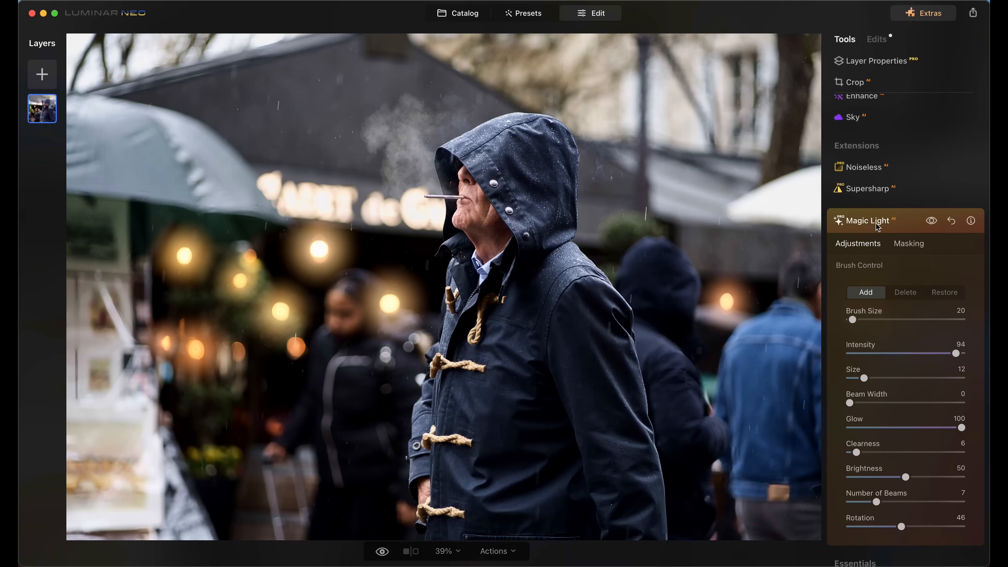
- Close Magic Light and review the list of edits applied to the photo so far
left_click(863, 223)
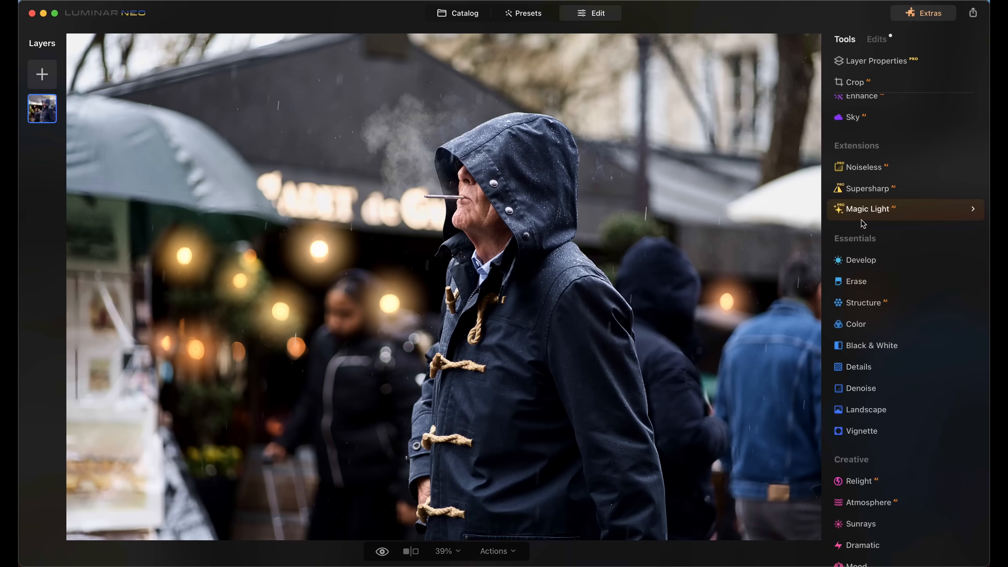
left_click(879, 40)
left_click(876, 63)
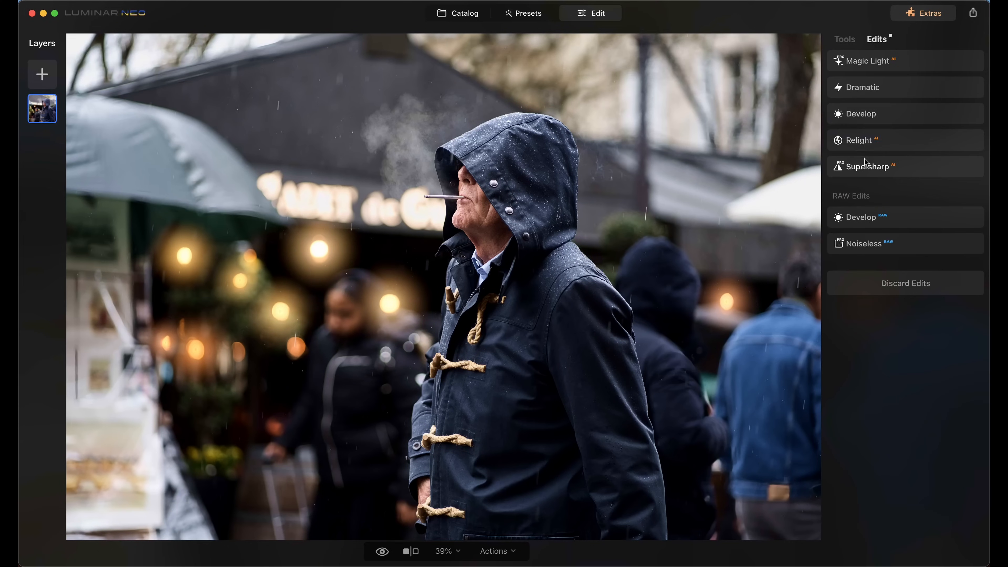
left_click(847, 40)
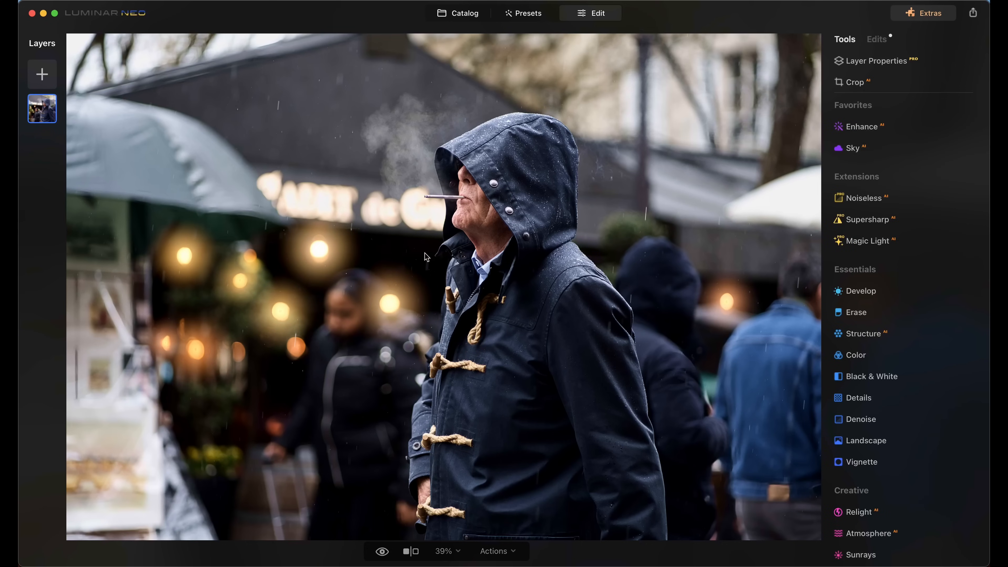
- Start a new Develop adjustment, limit it to people with the AI Human mask, and display the mask overlay
left_click(859, 296)
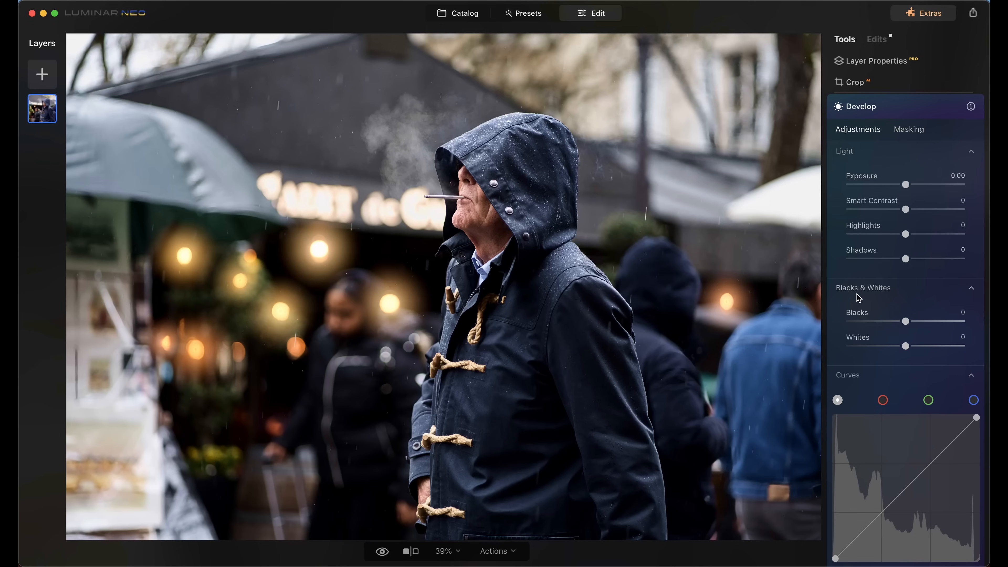
left_click(910, 131)
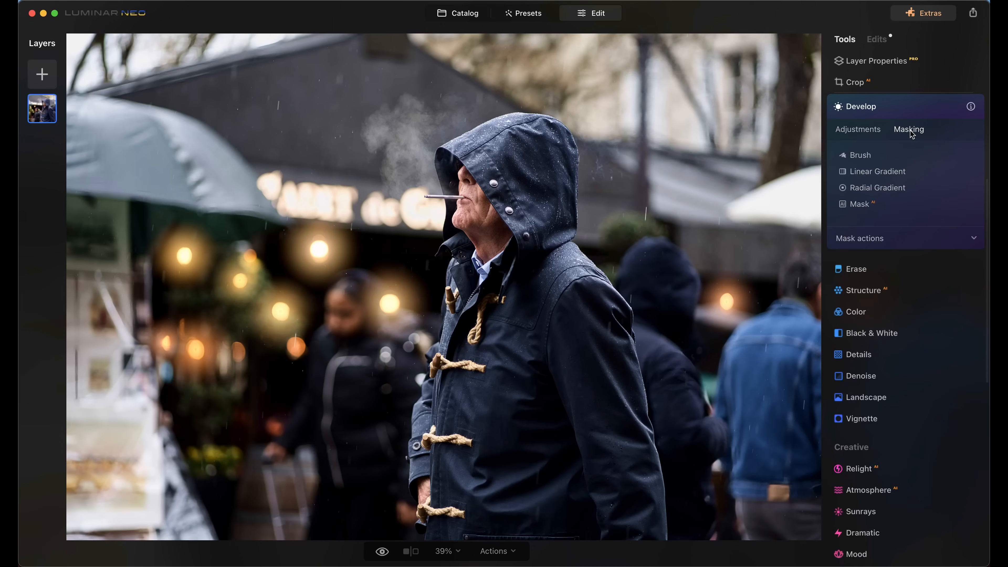
left_click(860, 205)
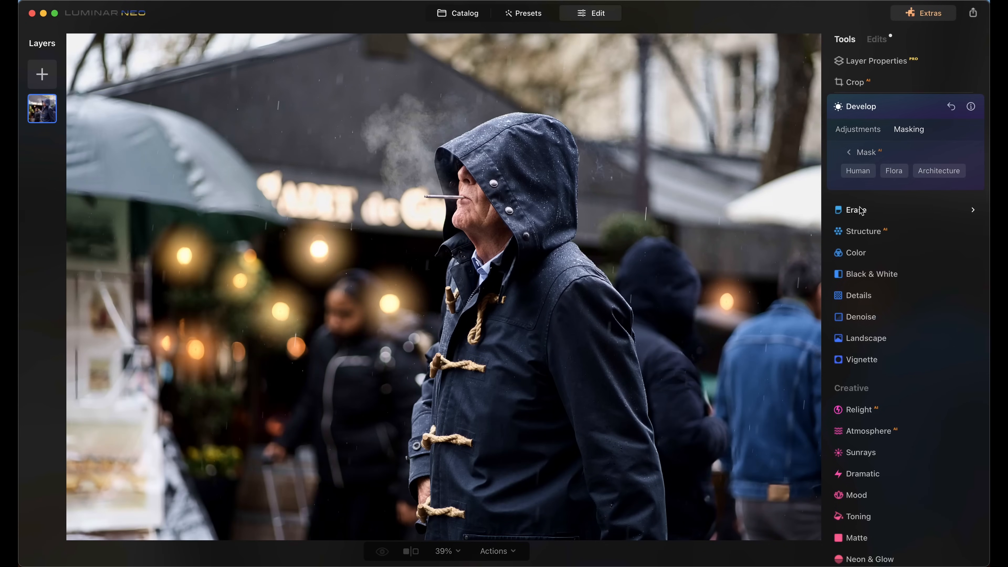
left_click(860, 171)
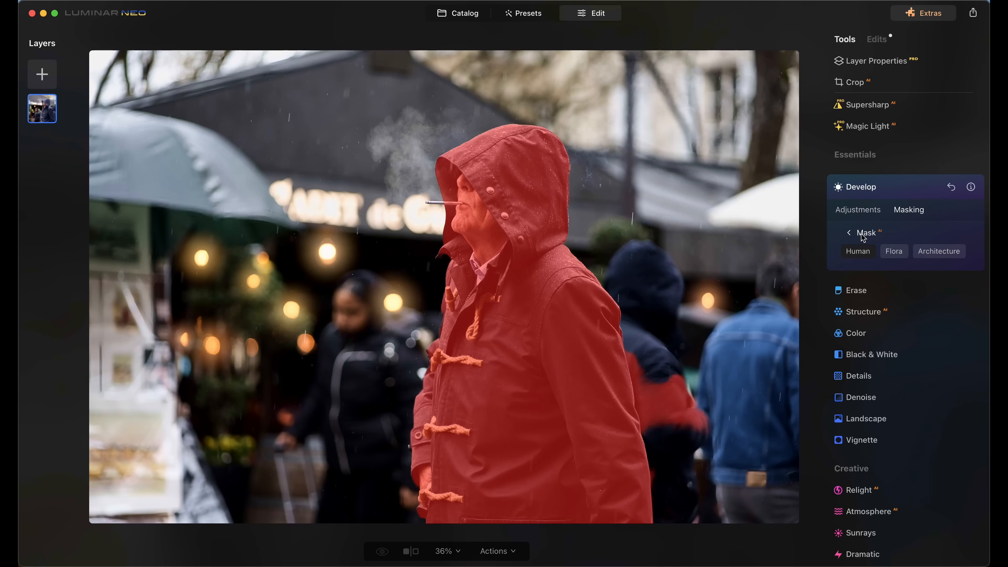
left_click(863, 236)
left_click(880, 319)
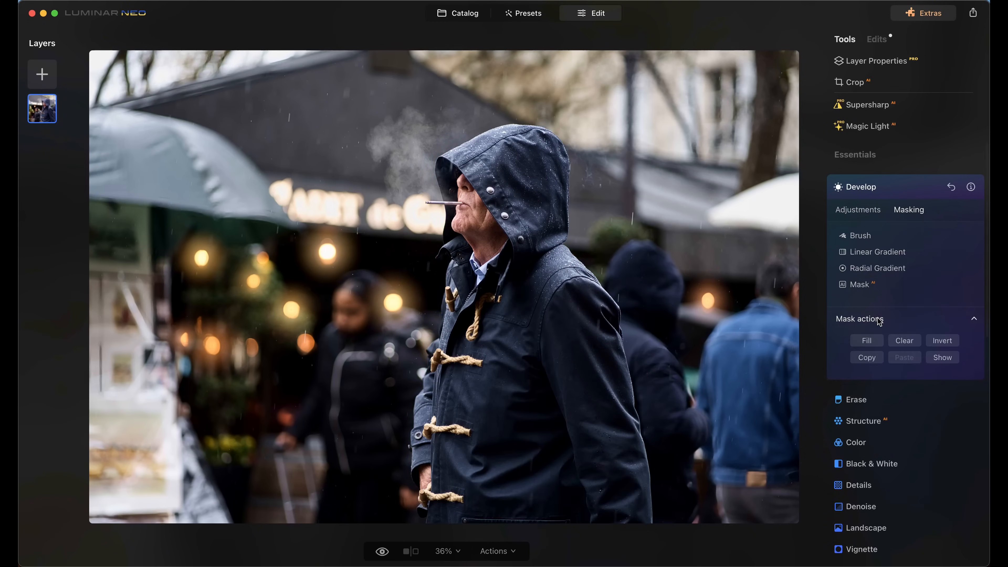
left_click(945, 360)
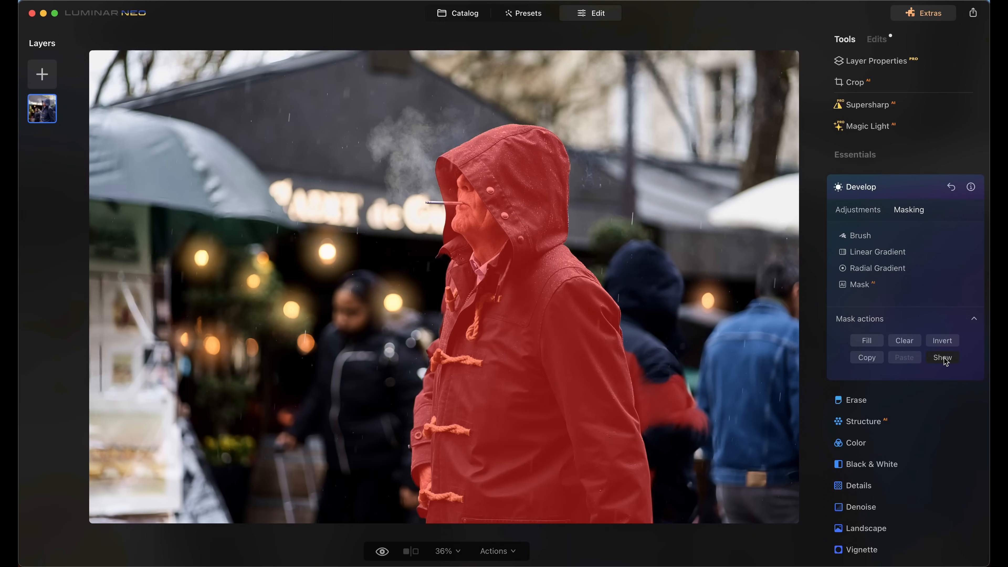
- Erase the stray mask from the background person behind the hooded man, using a mask brush of Size 50 and Softness 25
left_click(861, 235)
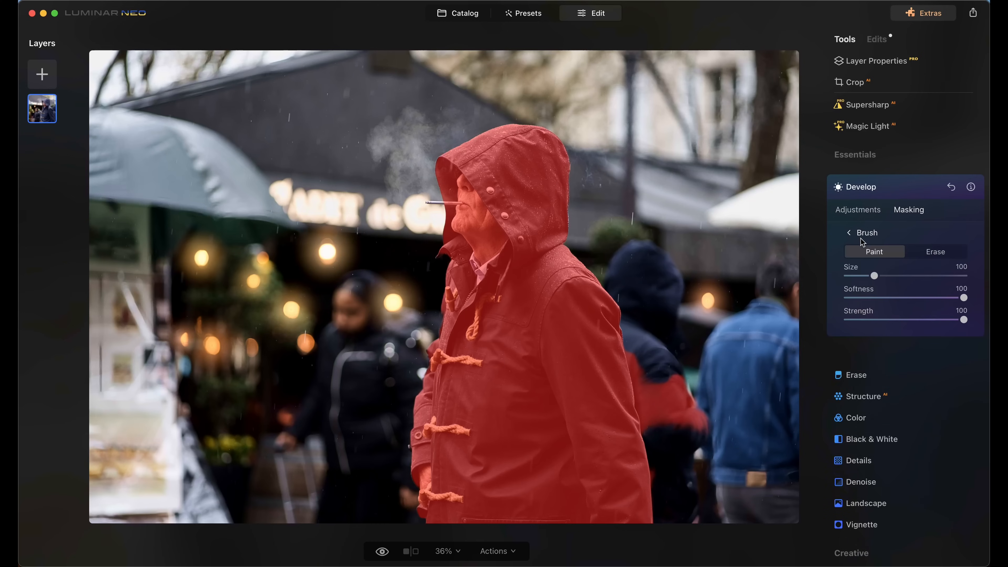
left_click(935, 251)
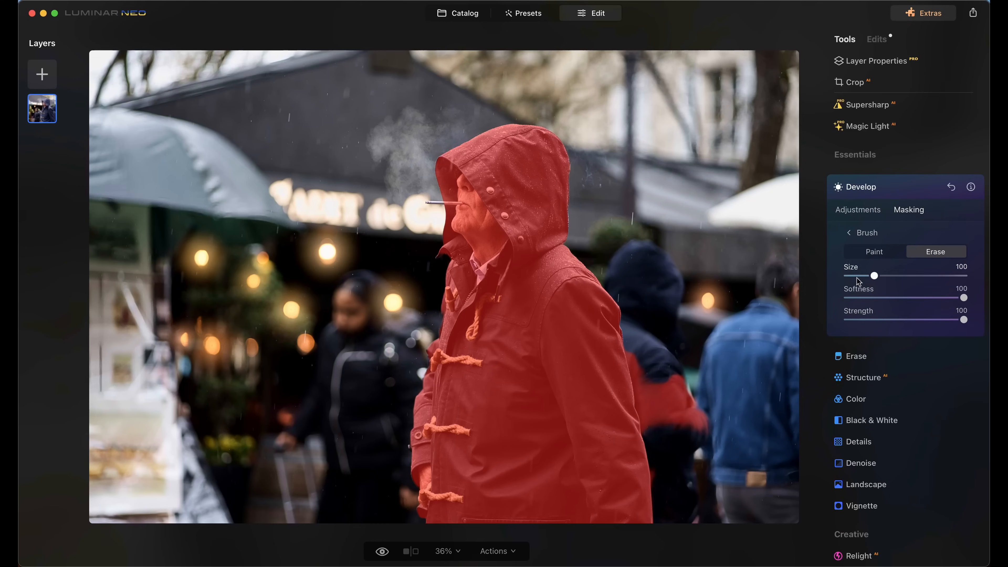
mouse_move(964, 297)
left_mouse_down()
mouse_move(877, 298)
mouse_move(859, 276)
left_mouse_up()
mouse_move(709, 431)
left_mouse_down()
mouse_move(679, 379)
mouse_move(654, 428)
mouse_move(639, 348)
left_mouse_up()
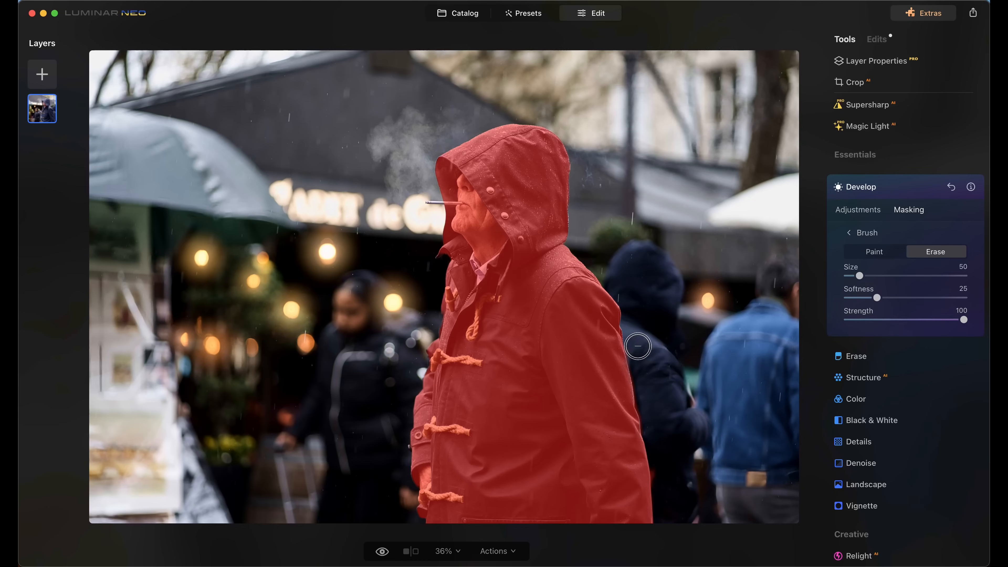
- Set Blacks to -50 for the masked man and preview the Develop adjustment on and off
left_click(858, 209)
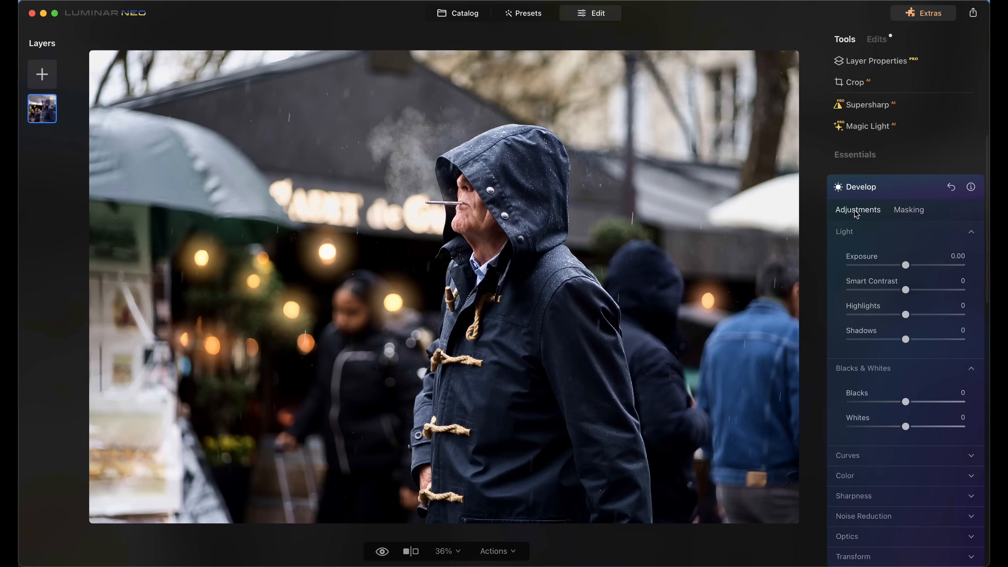
left_click_drag(906, 402, 890, 404)
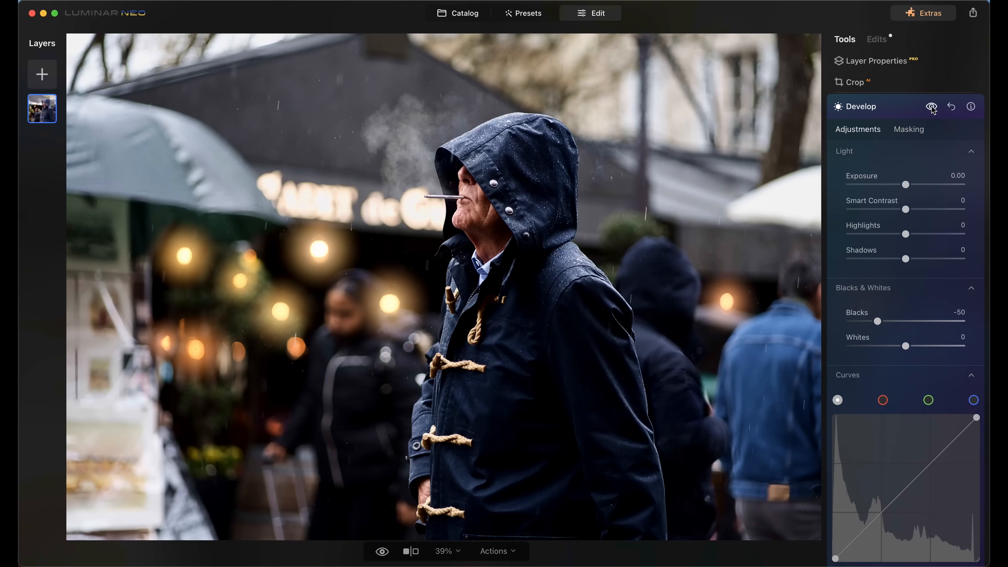
left_click(932, 108)
left_click(932, 107)
left_click(869, 107)
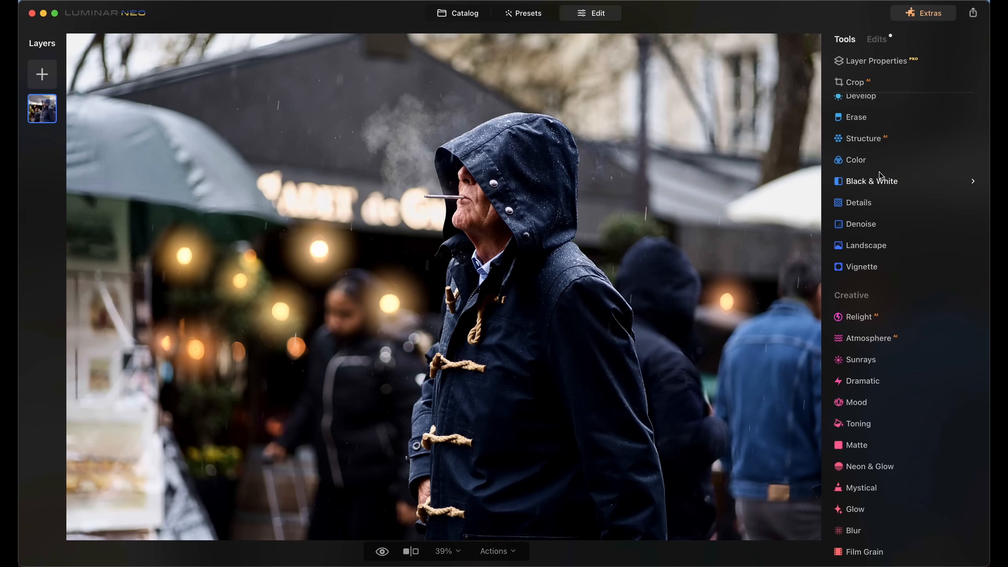
- Set the HSL saturation in Color to Red -34, Orange 40, Green 62 and Blue -50, and preview the result
left_click(858, 160)
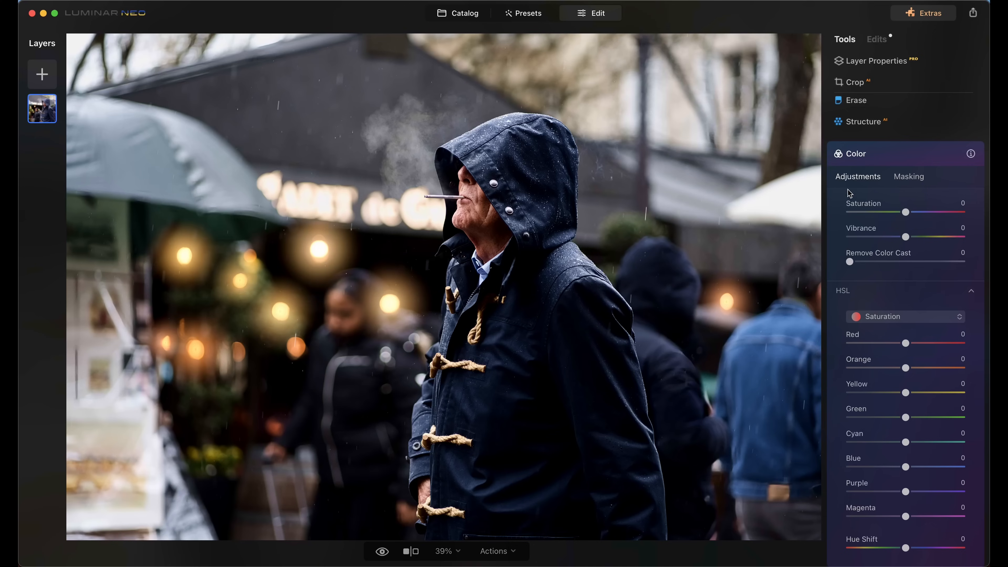
left_click(850, 294)
left_click(891, 296)
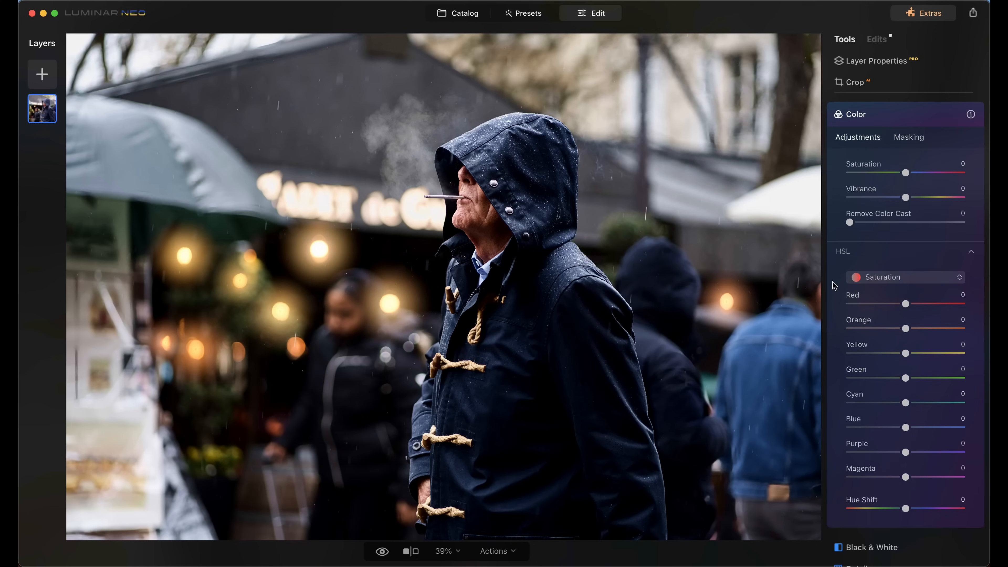
left_click_drag(906, 303, 887, 304)
left_click_drag(909, 333, 932, 332)
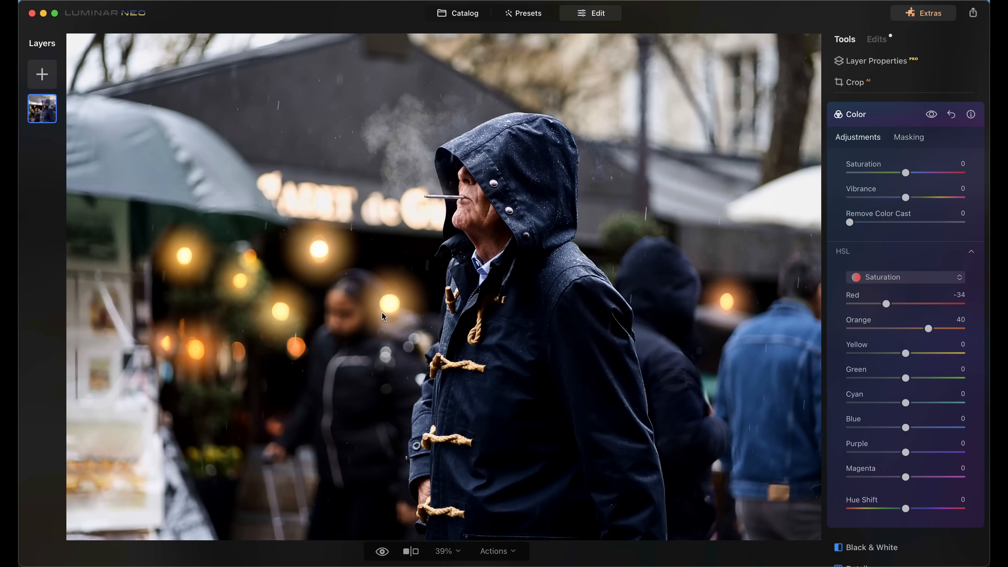
left_click_drag(905, 378, 942, 378)
left_click_drag(905, 427, 877, 428)
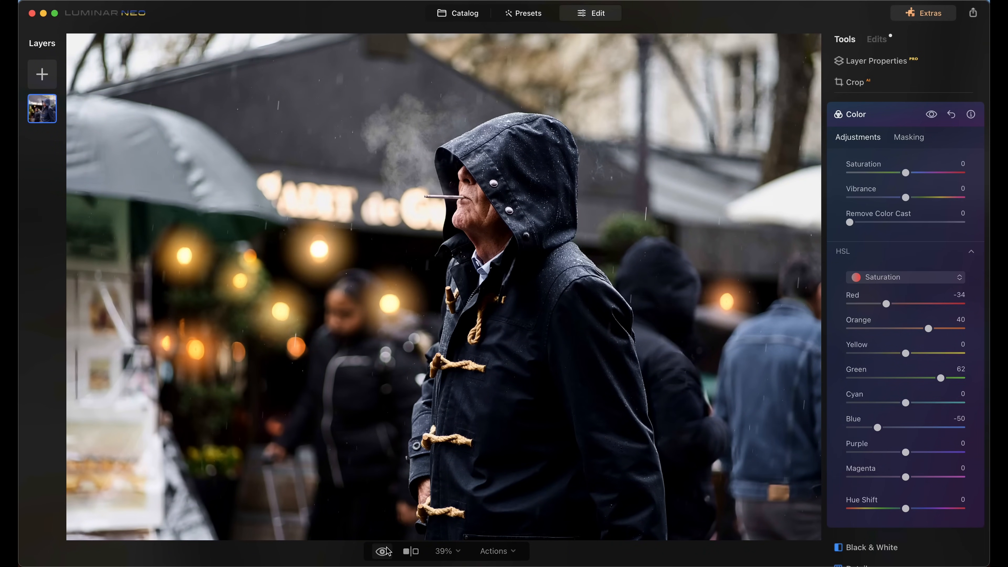
left_click_drag(382, 552, 382, 552)
left_click(853, 113)
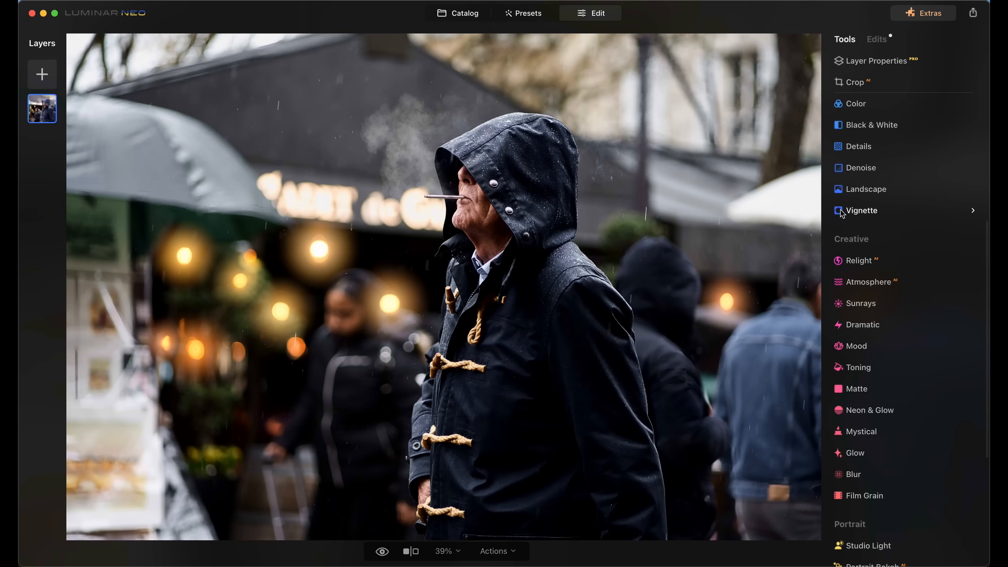
- Darken the photo's edges with a strongly negative Vignette Amount and preview the effect on and off
left_click(866, 214)
left_click_drag(906, 276, 850, 276)
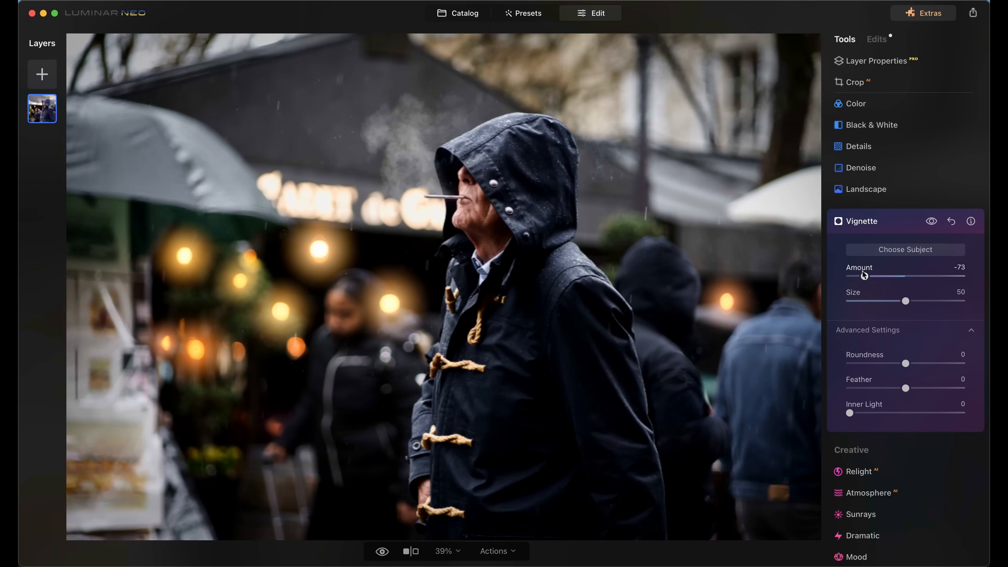
left_click(932, 221)
left_click(931, 222)
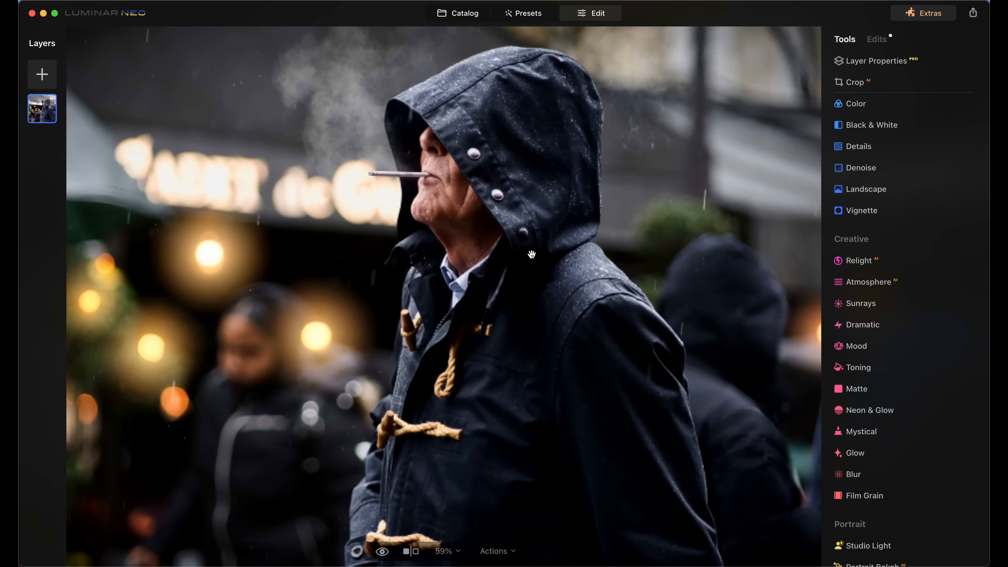
- Paint a Details mask over the man's face and neck with brush Size, Softness and Strength at 100
scroll(532, 254, "up", 3)
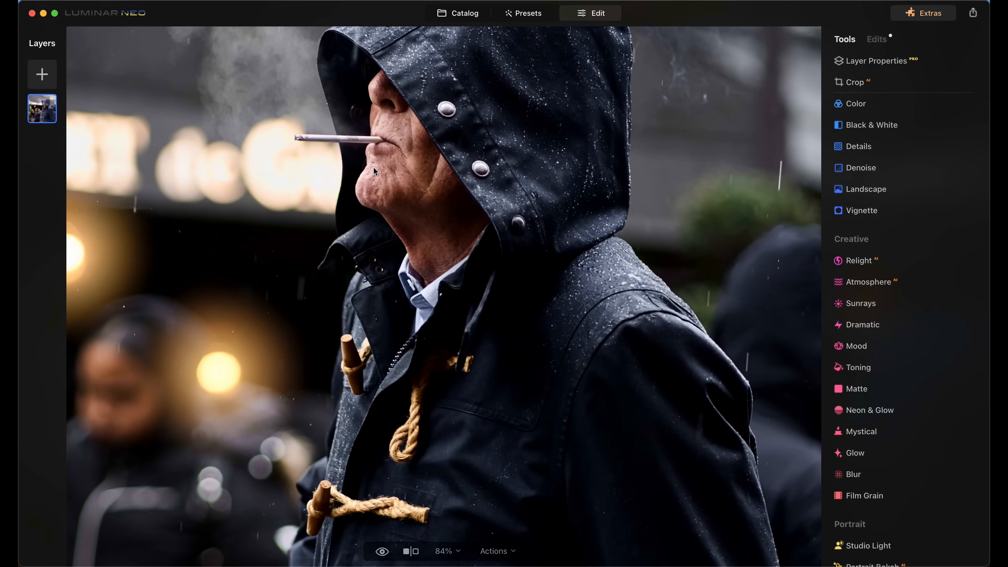
scroll(866, 237, "up", 3)
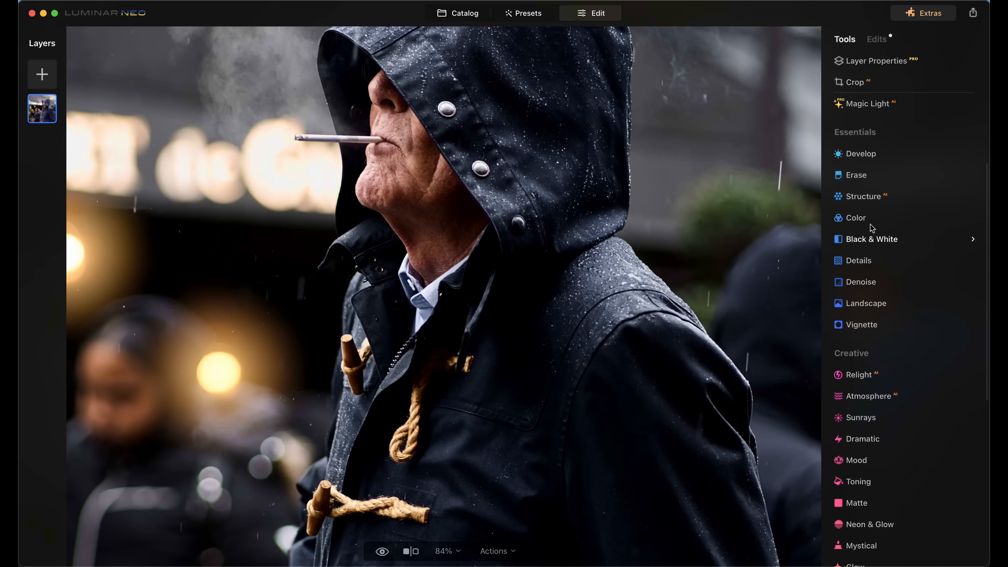
left_click(859, 271)
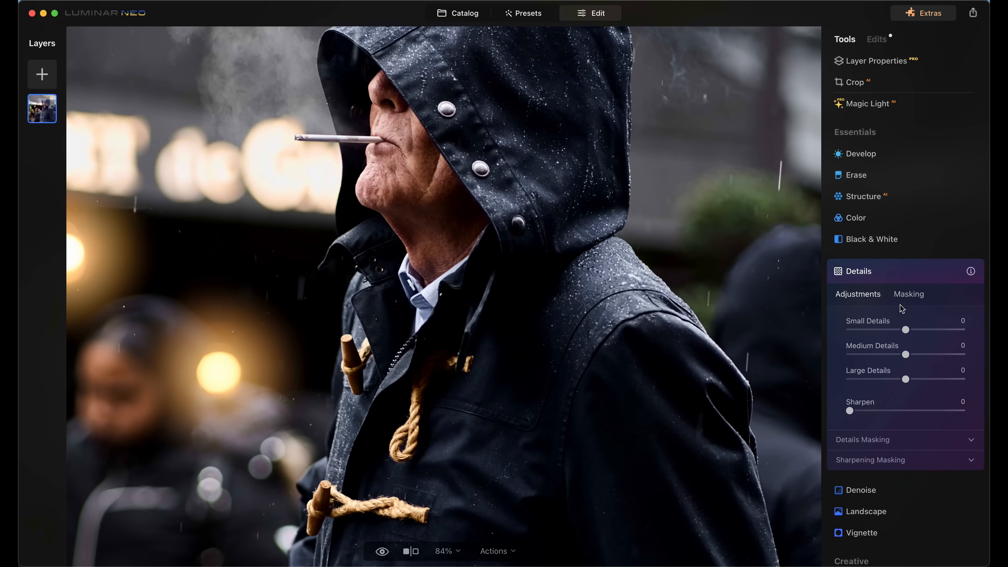
left_click(910, 297)
left_click(861, 322)
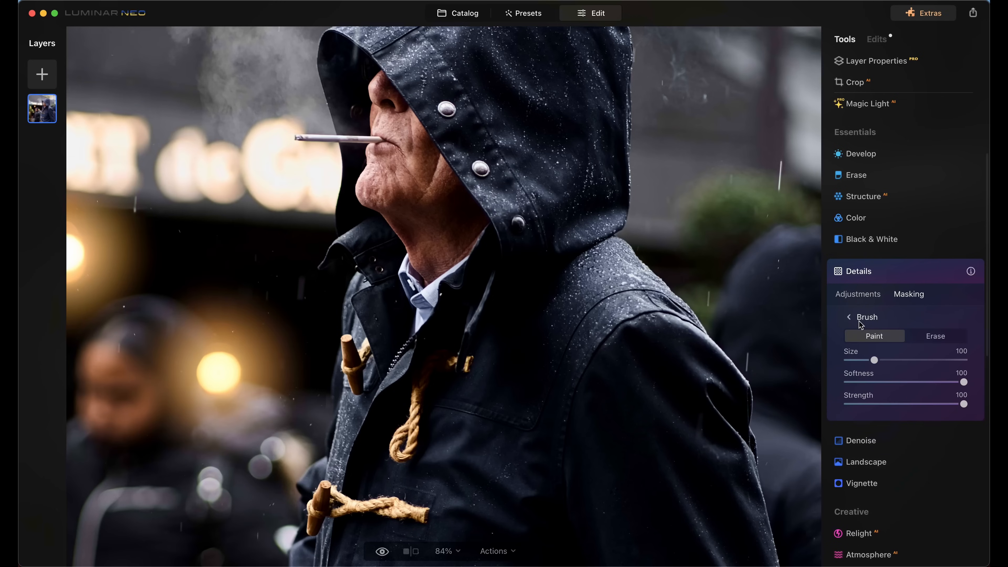
mouse_move(439, 203)
left_mouse_down()
mouse_move(430, 168)
mouse_move(373, 103)
mouse_move(395, 104)
mouse_move(403, 197)
mouse_move(443, 244)
mouse_move(374, 172)
mouse_move(371, 133)
left_mouse_up()
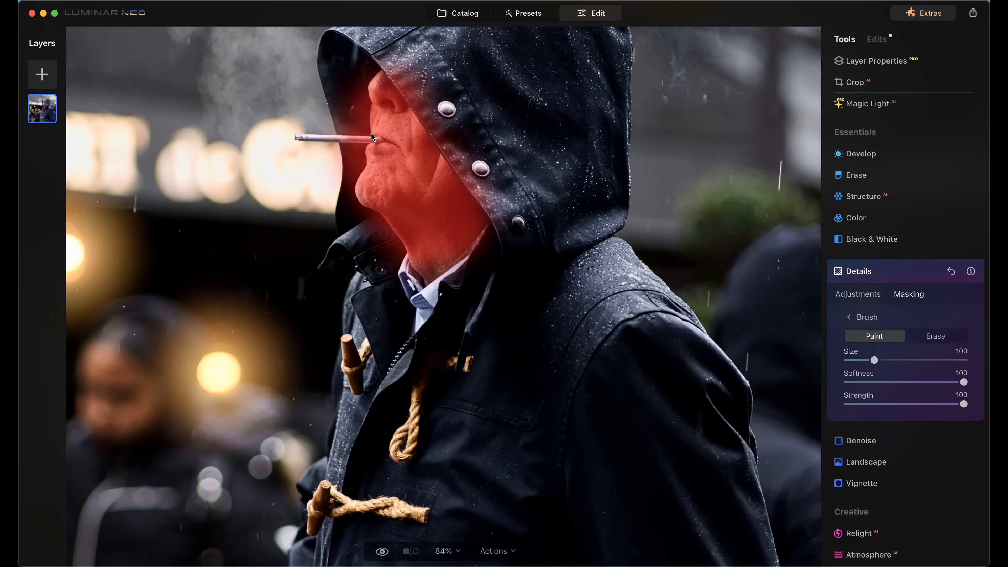
left_click(850, 296)
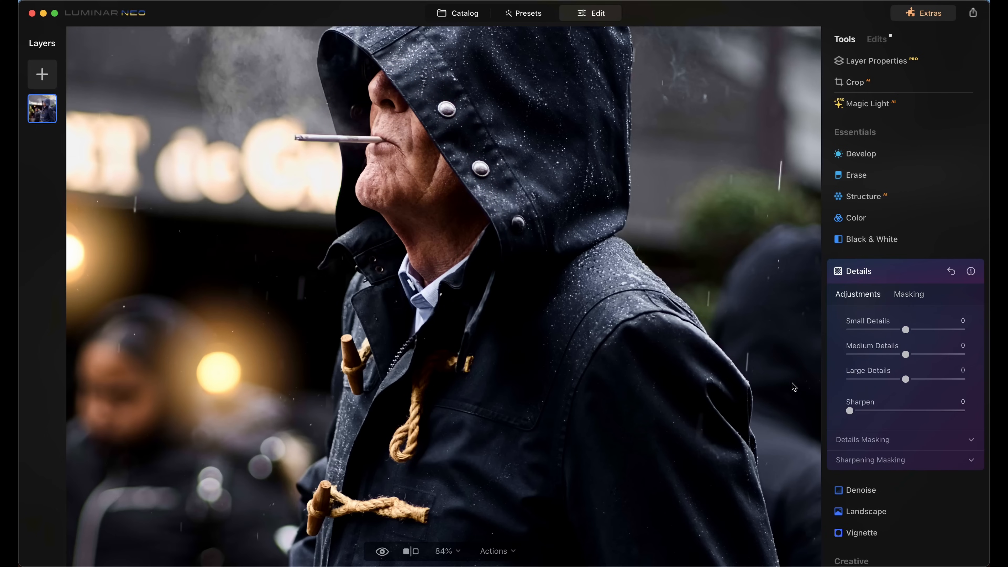
- Try Small Details at 93 on the face, reset it in favour of Large Details 30, and compare before and after
left_click_drag(905, 330, 957, 330)
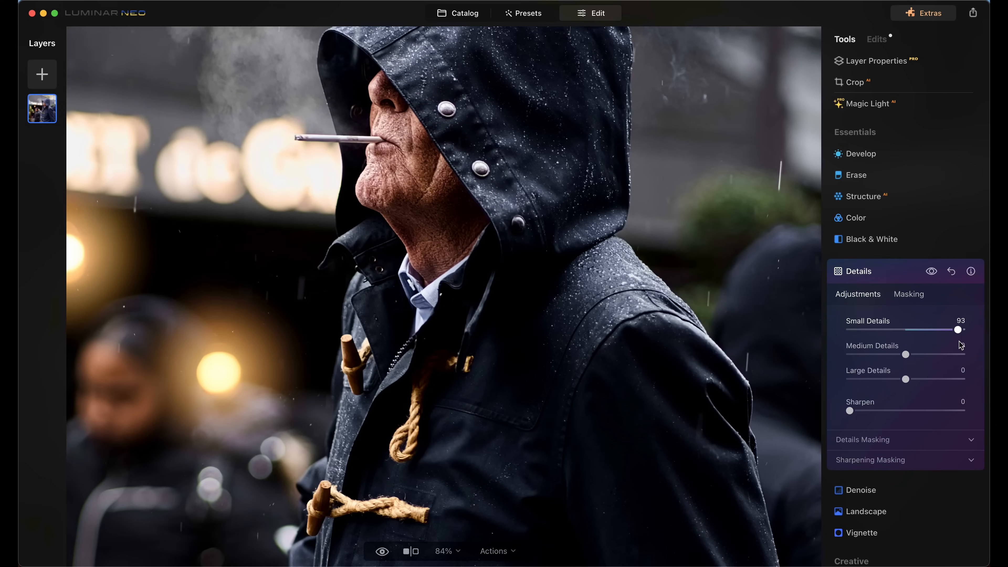
double_click(958, 330)
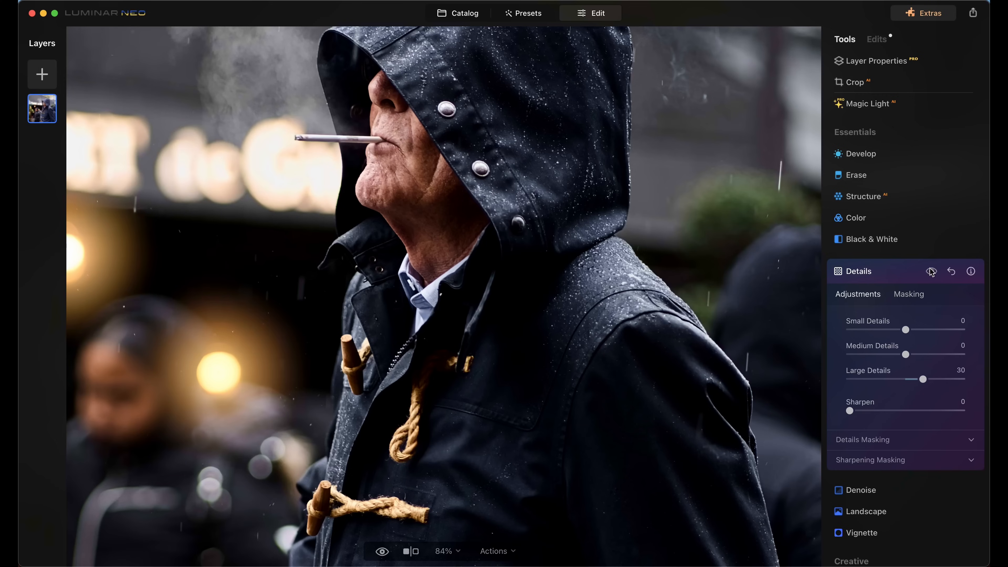
left_click(411, 551)
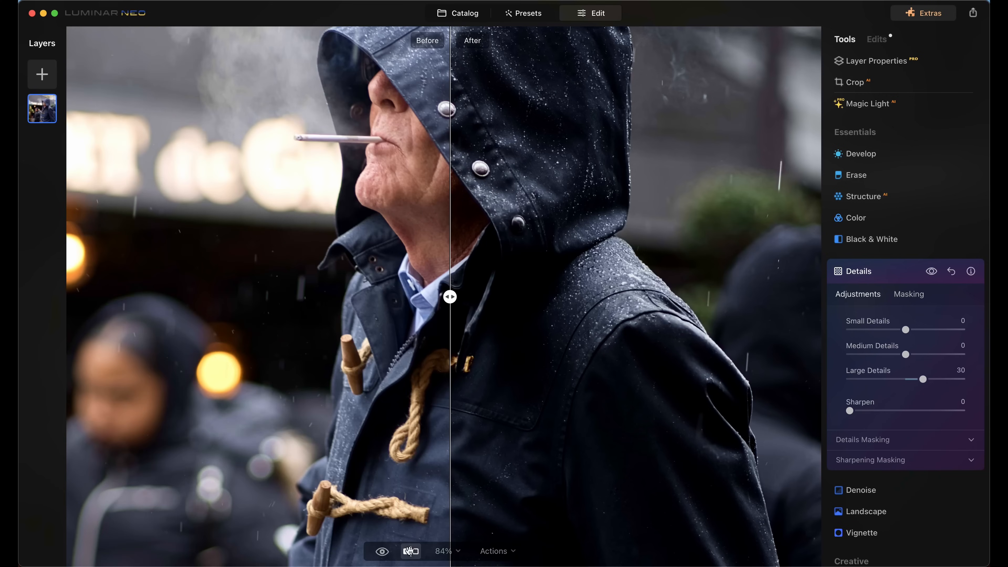
mouse_move(450, 297)
left_mouse_down()
mouse_move(377, 297)
mouse_move(446, 296)
left_mouse_up()
left_click(411, 552)
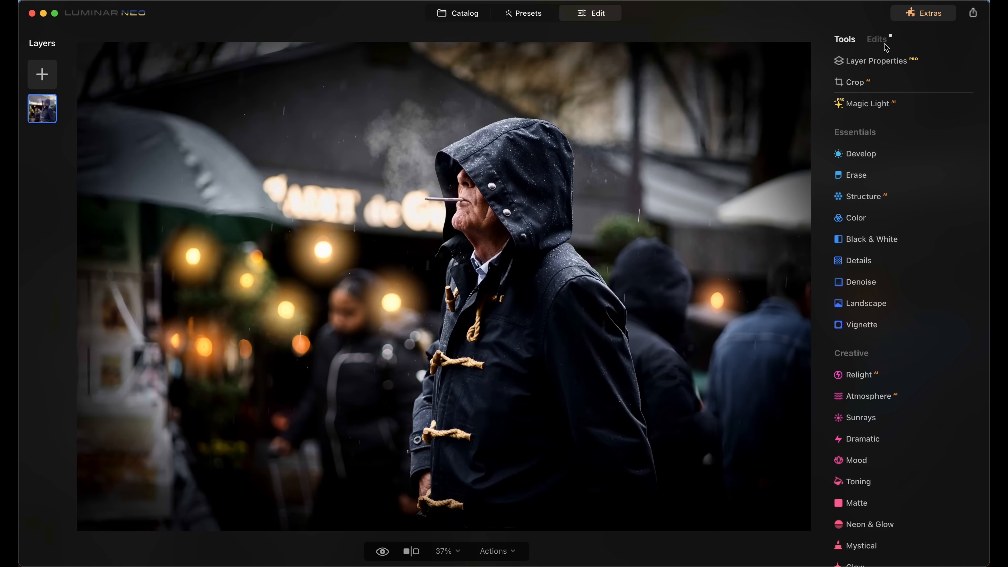
- Reopen the existing Magic Light edit and slightly reduce the Size and Intensity of the lamp glows
left_click(879, 39)
left_click(860, 64)
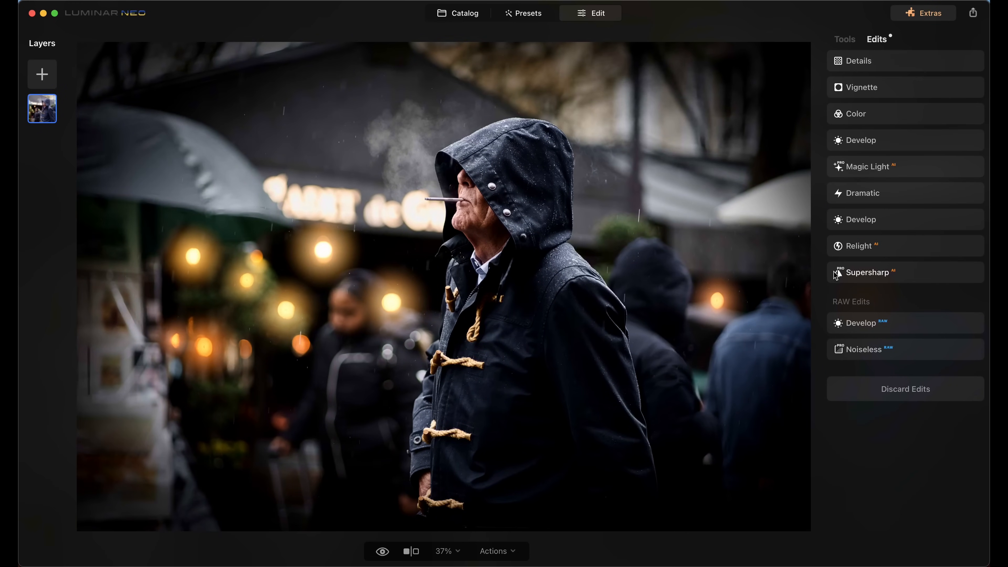
left_click(866, 169)
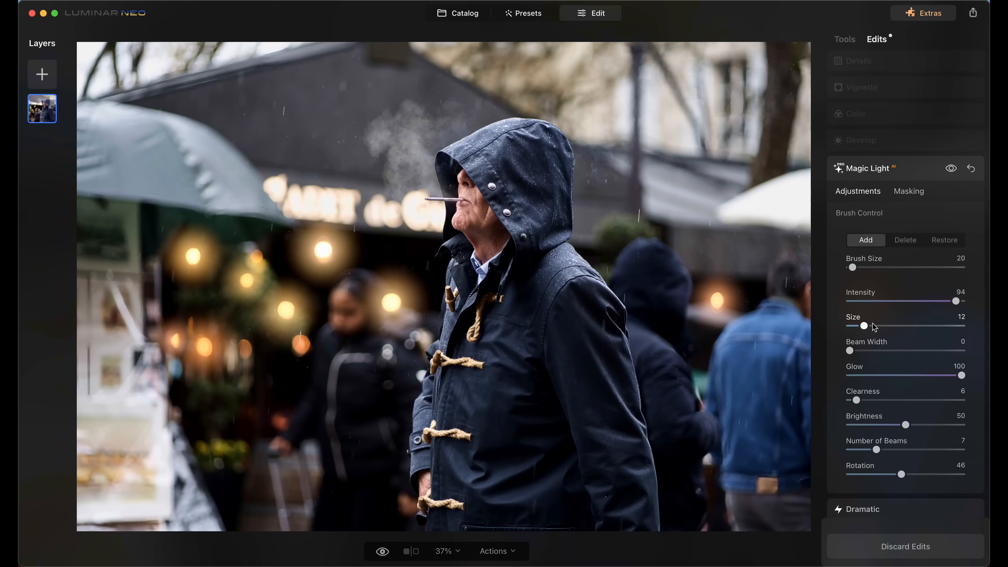
left_click_drag(864, 328, 863, 329)
left_click_drag(956, 303, 953, 304)
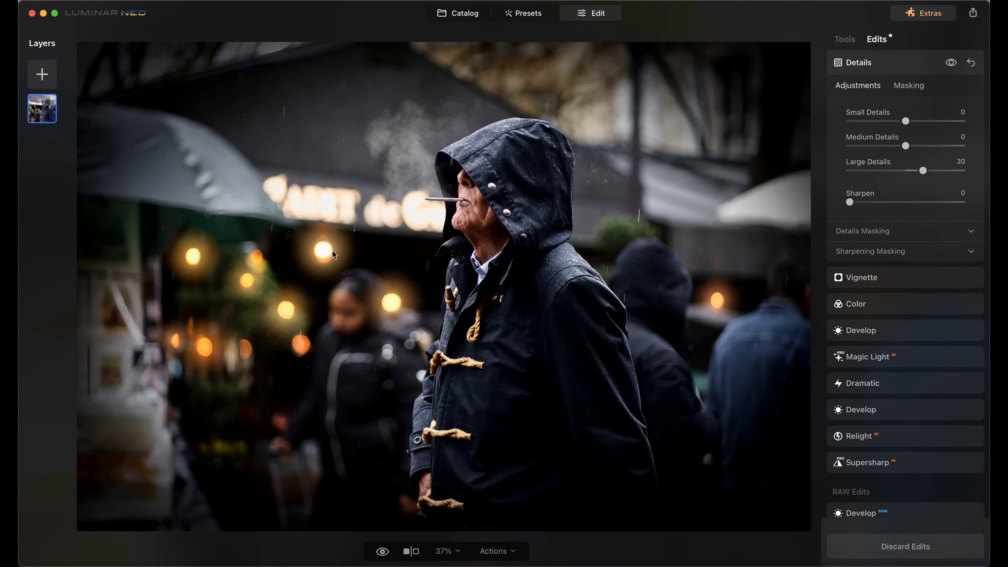
- Review the applied edits and compare the hooded man photo before and after with the split view
left_click(860, 64)
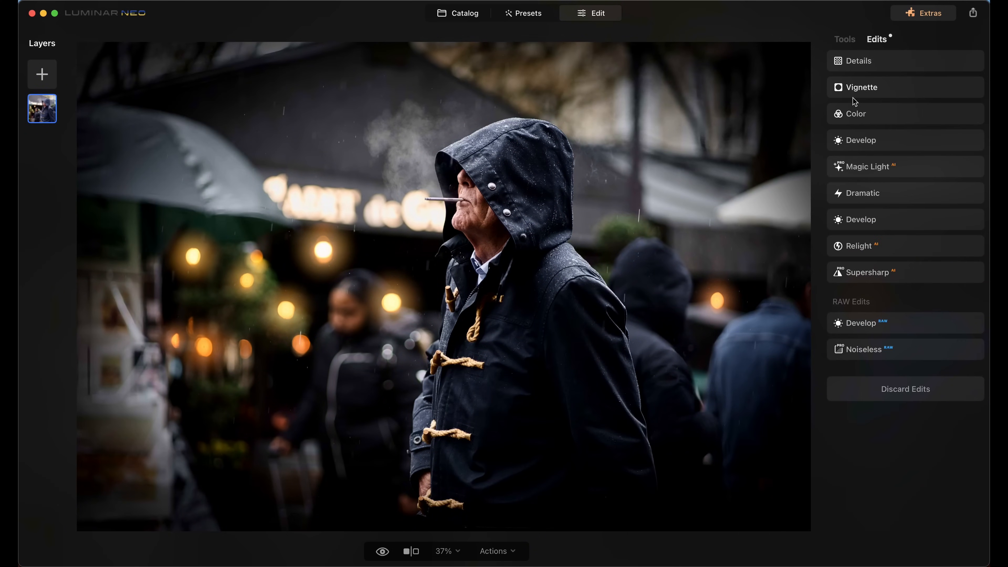
left_click(860, 115)
left_click(847, 254)
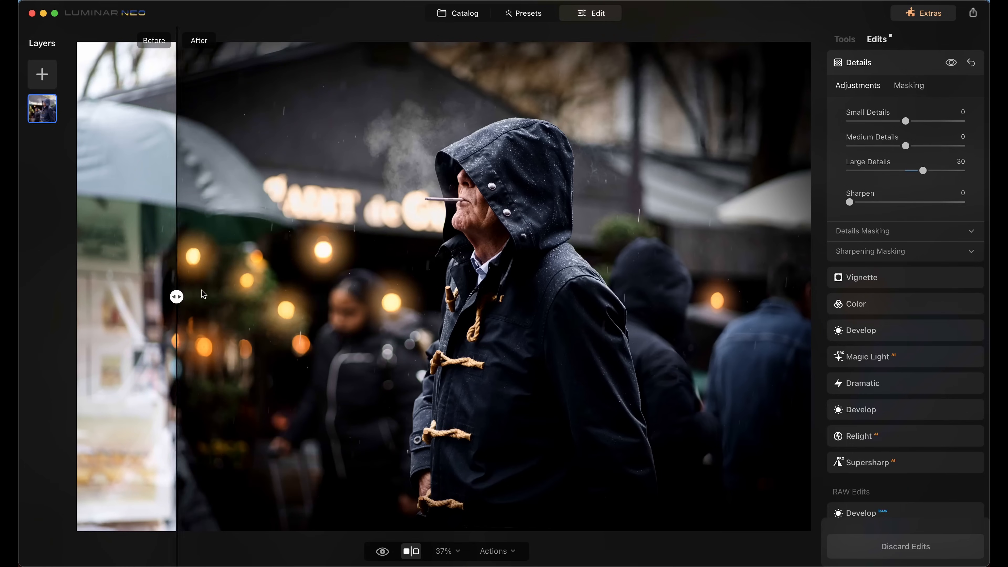
left_click_drag(178, 297, 495, 295)
- Try a Soft Focus Glow with Amount 15 on the photo, preview it off, and reset the Glow
left_click(845, 39)
scroll(854, 477, "down", 5)
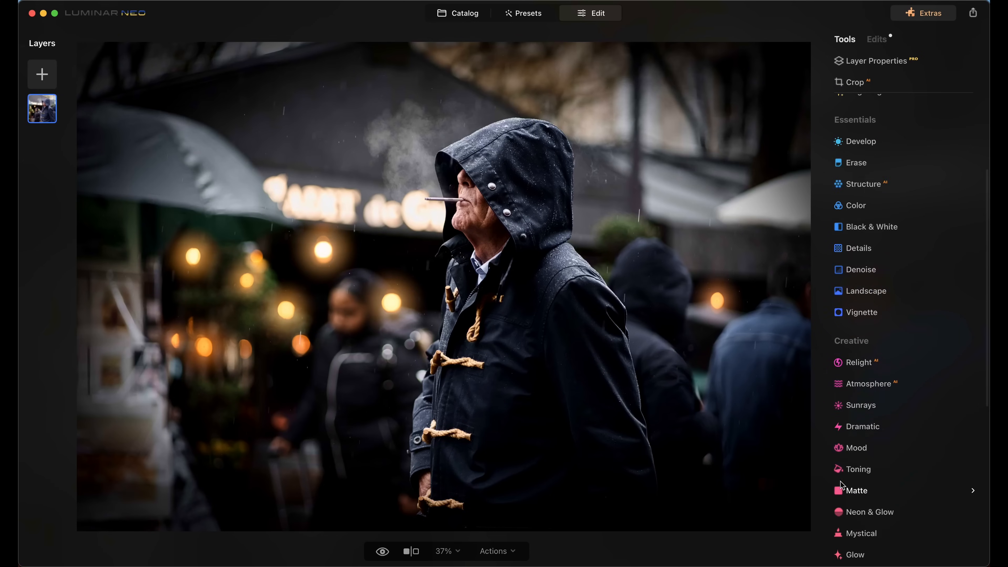
left_click(860, 538)
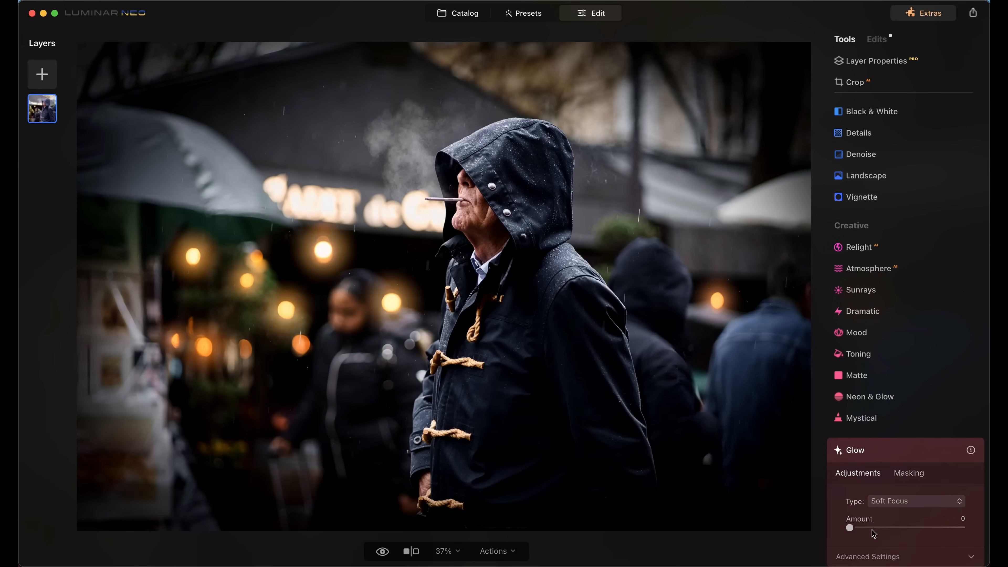
left_click(894, 503)
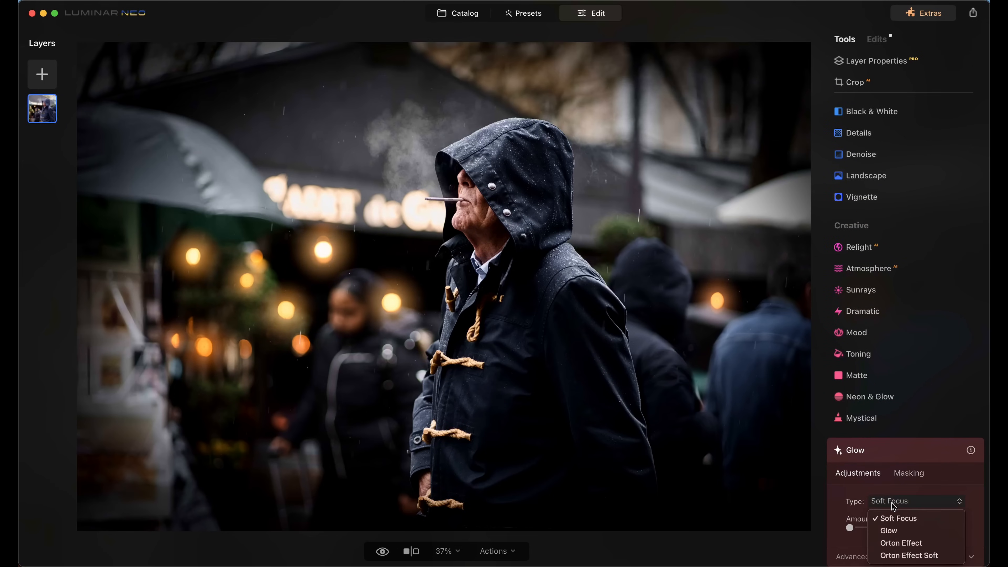
left_click(892, 520)
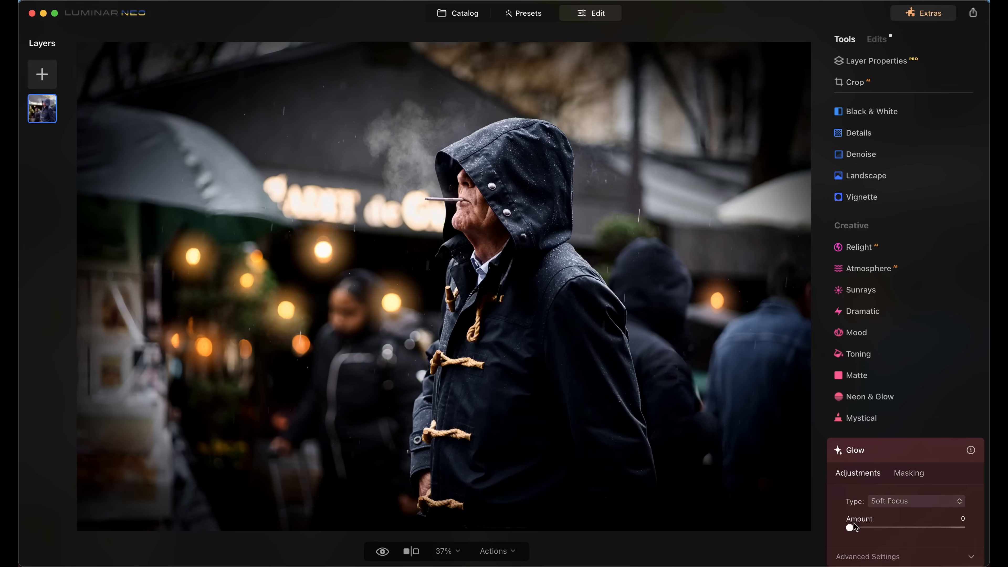
left_click_drag(852, 531, 854, 532)
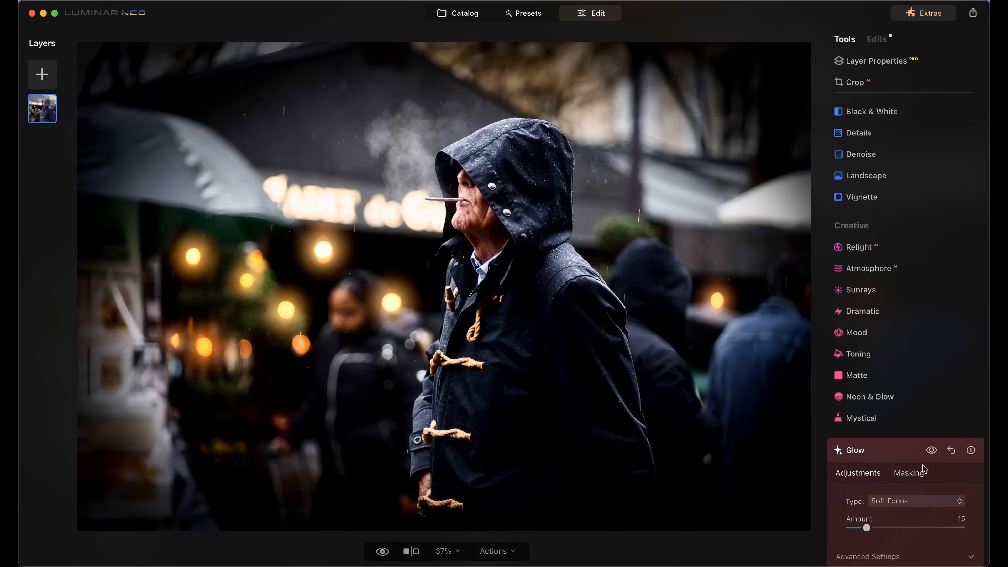
left_click(932, 452)
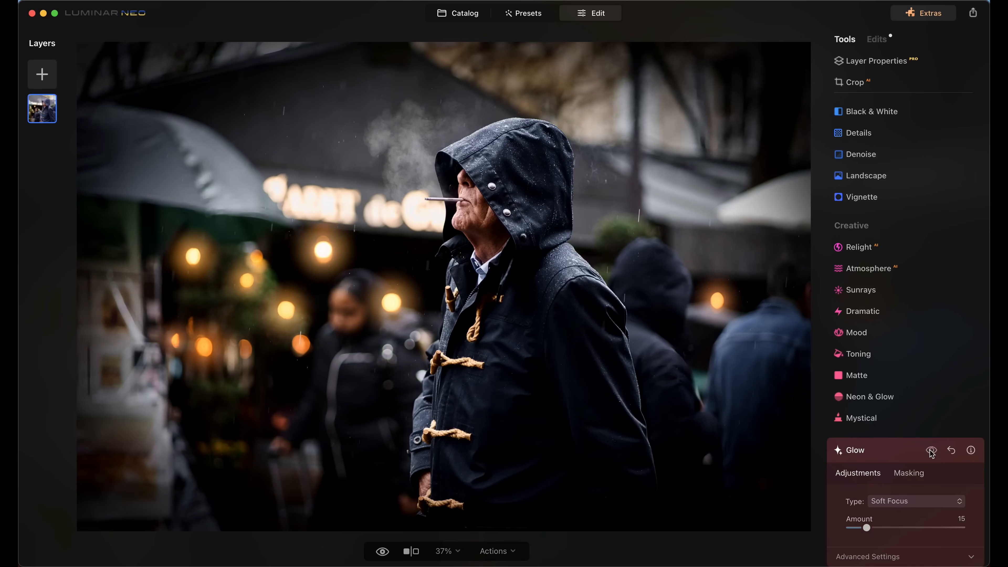
left_click(952, 451)
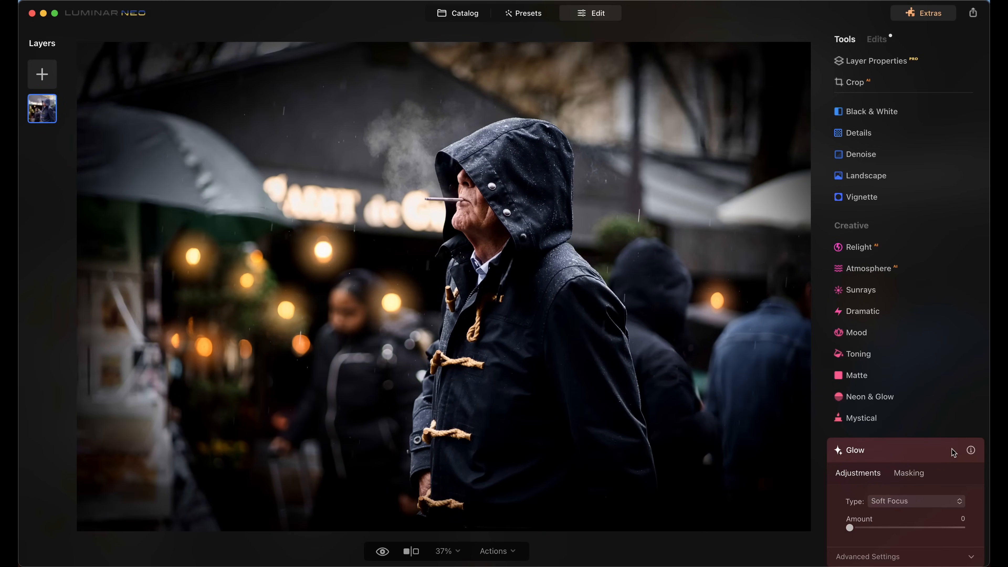
left_click(864, 457)
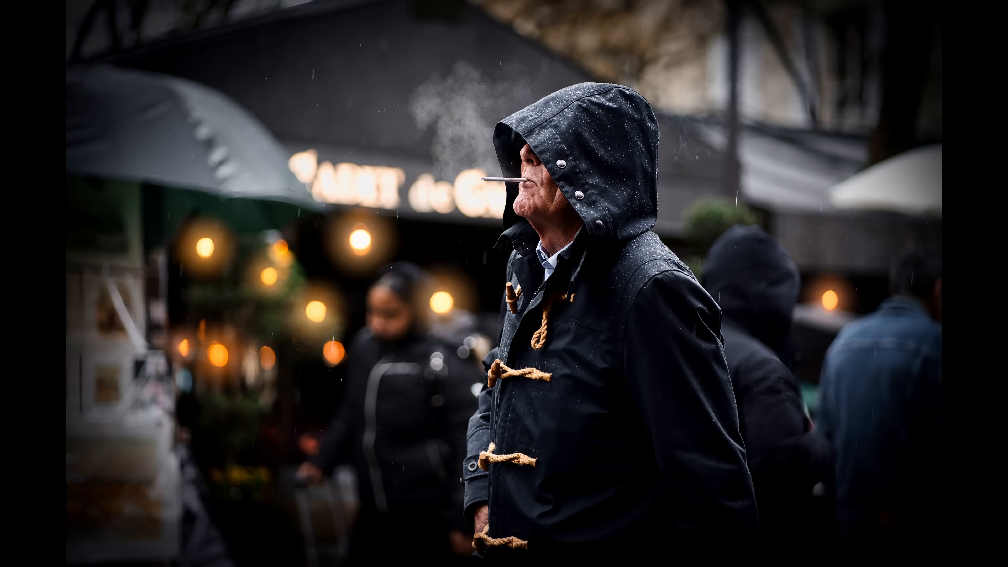
- Browse the available skies and replace the blank sky in the motorcycle photo with Sunset 4
left_click(607, 15)
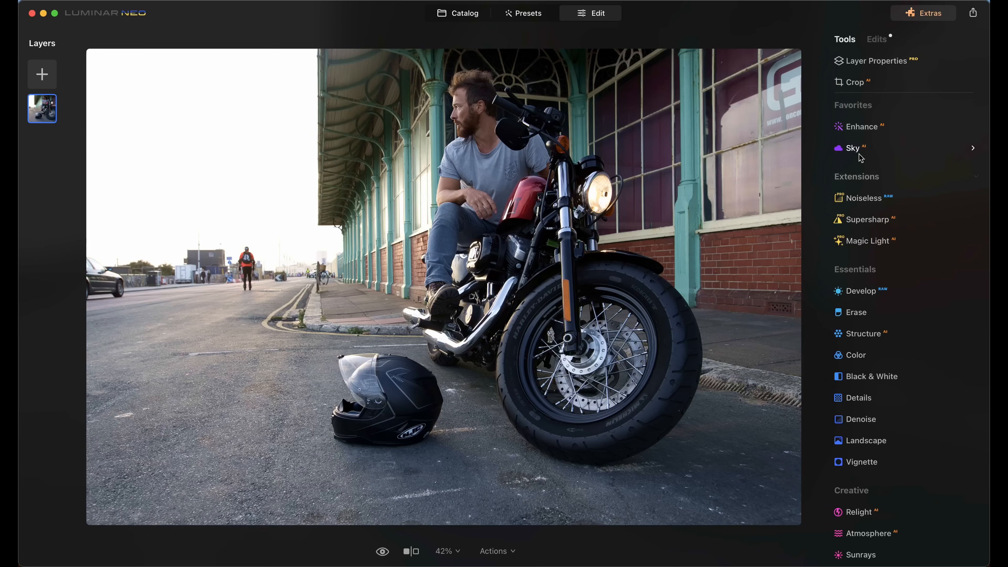
left_click(858, 153)
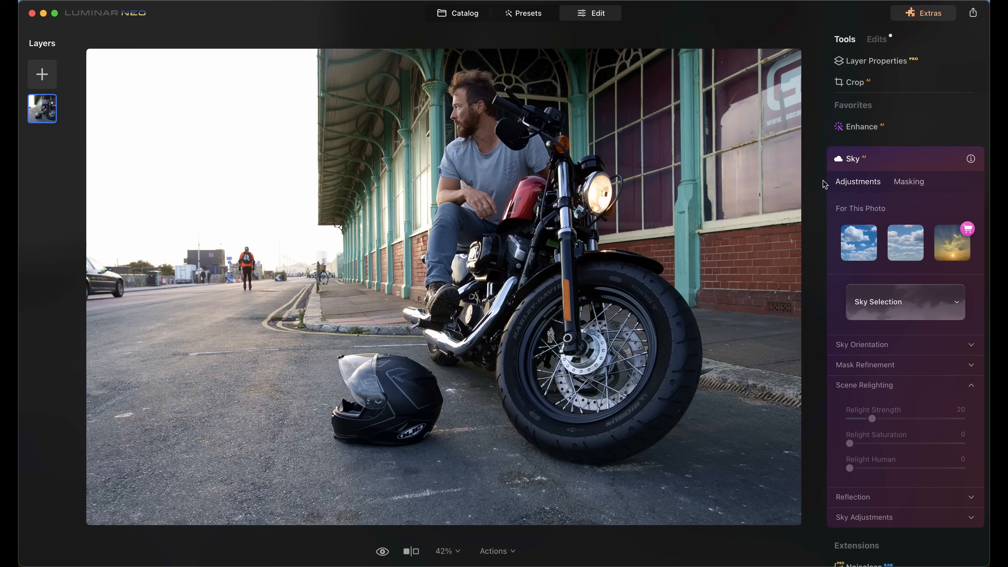
left_click(913, 298)
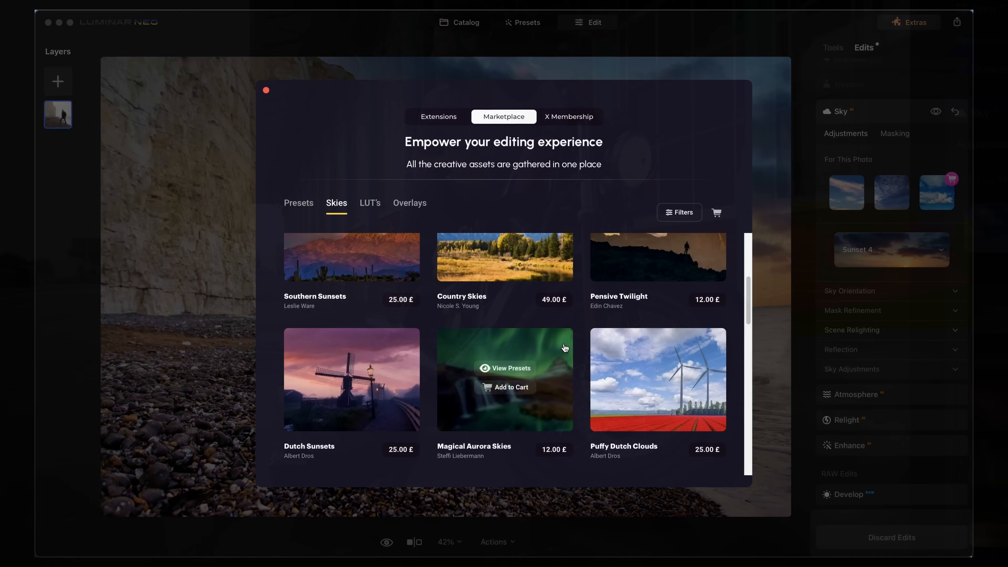
scroll(567, 350, "down", 5)
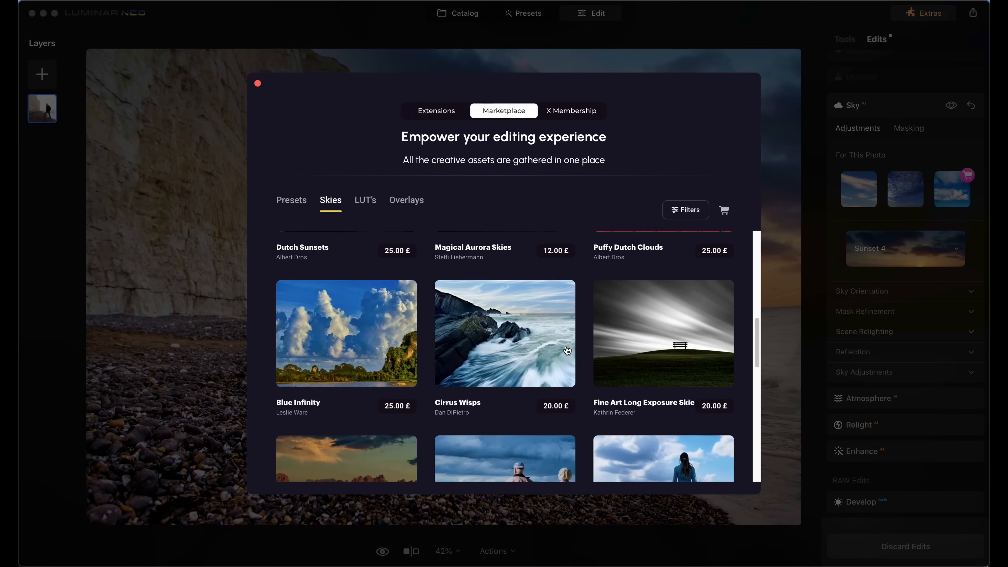
scroll(567, 350, "down", 5)
scroll(567, 350, "down", 4)
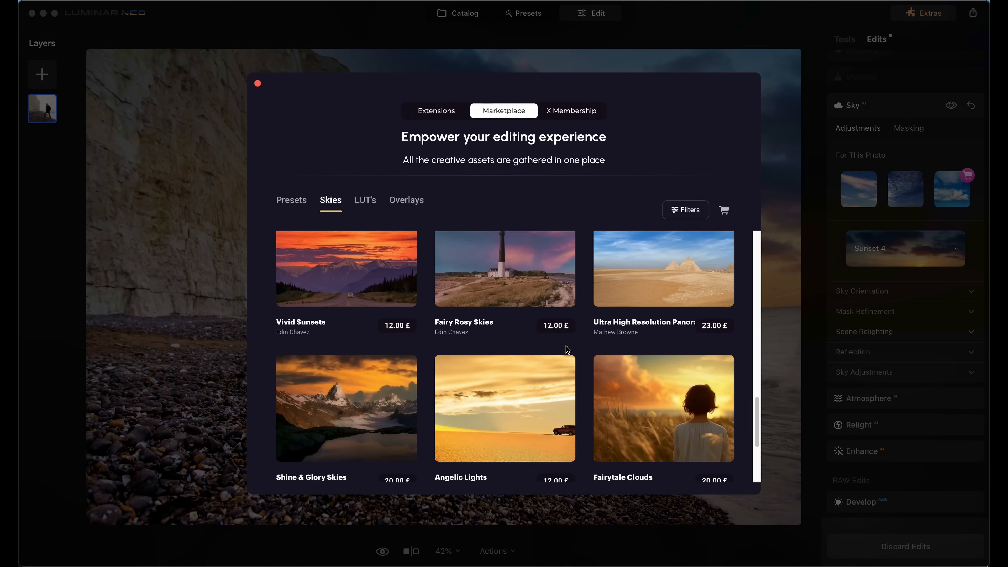
scroll(567, 350, "down", 4)
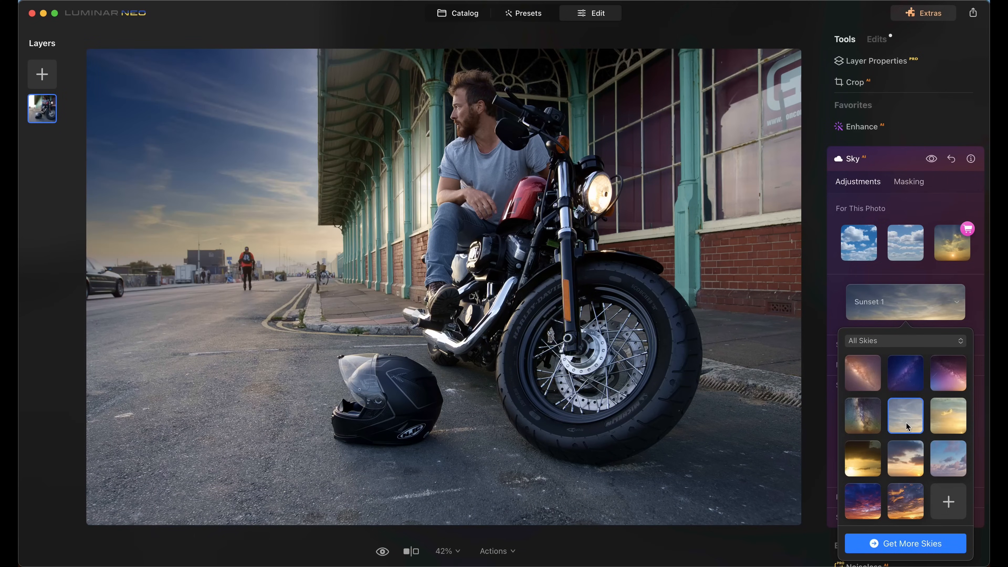
left_click(905, 455)
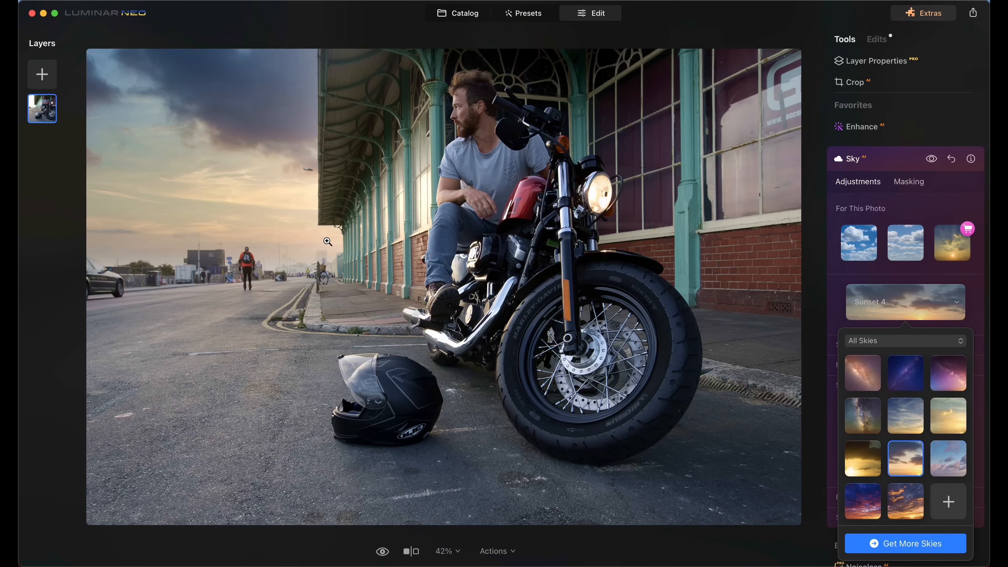
left_click(906, 311)
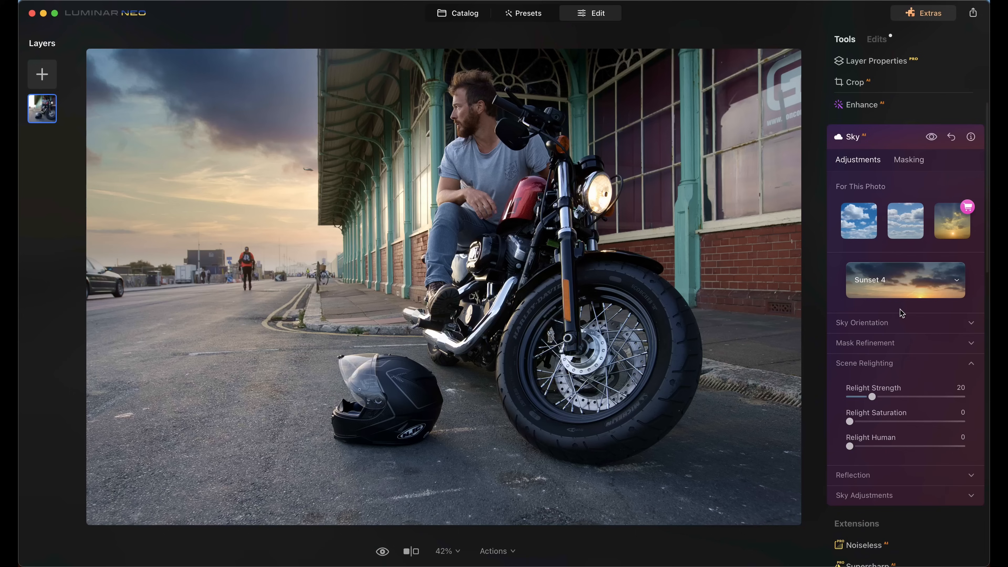
- Flip the replacement sky and set its Horizontal Position to -33
left_click(866, 323)
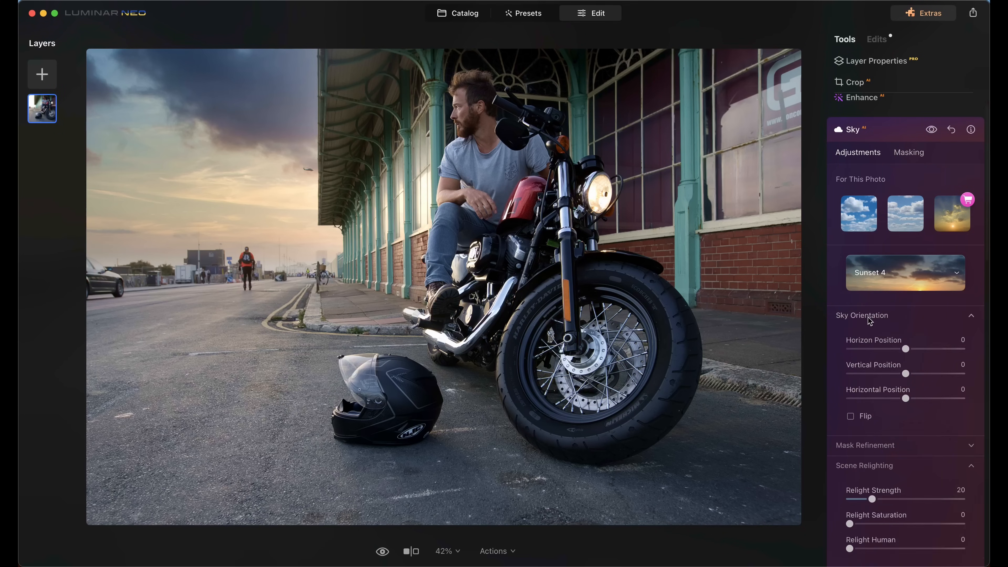
scroll(868, 326, "down", 1)
left_click(850, 394)
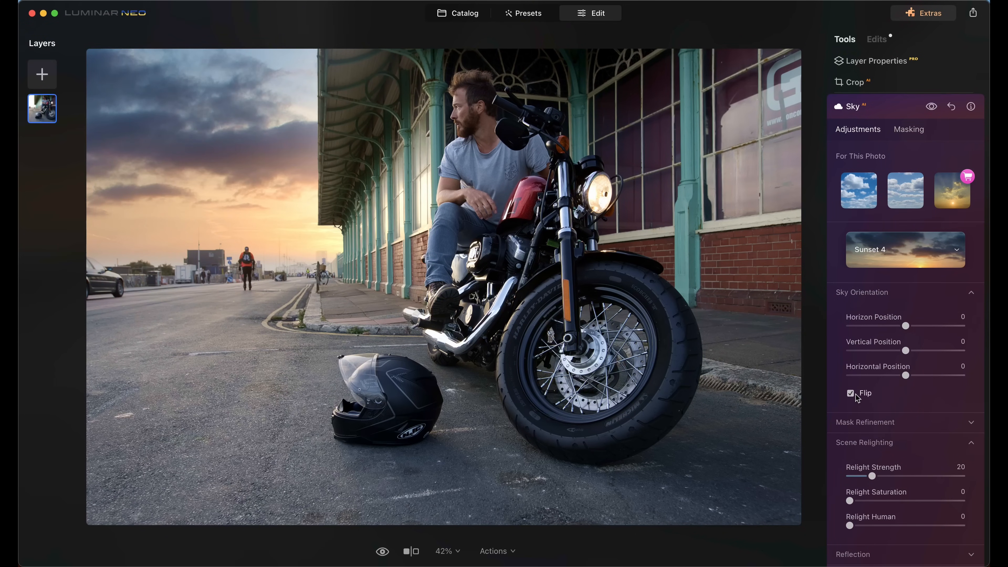
left_click_drag(908, 379, 888, 378)
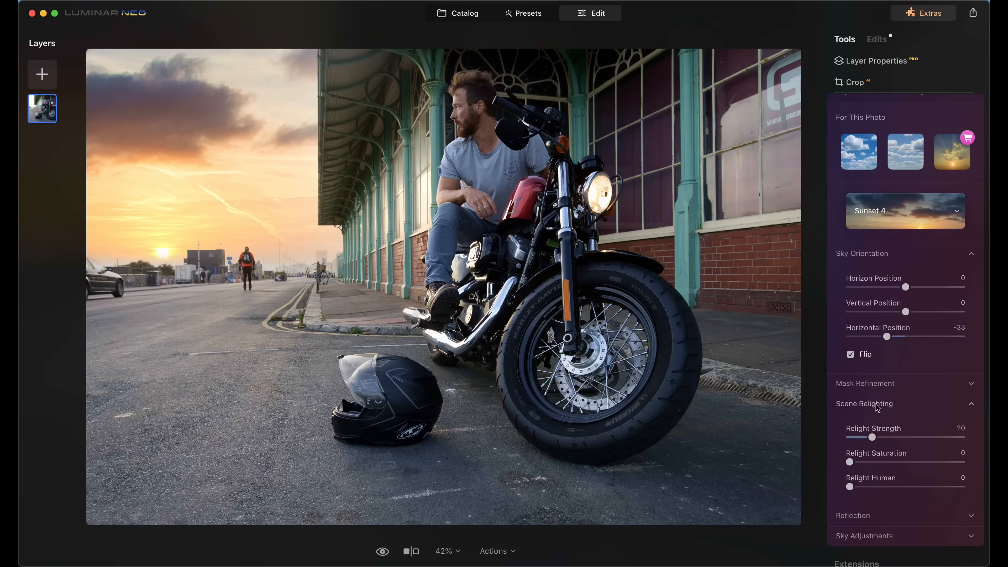
- Relight the scene to match the sky with Relight Strength 100, Relight Saturation 100 and Relight Human 15
left_click_drag(873, 437, 964, 450)
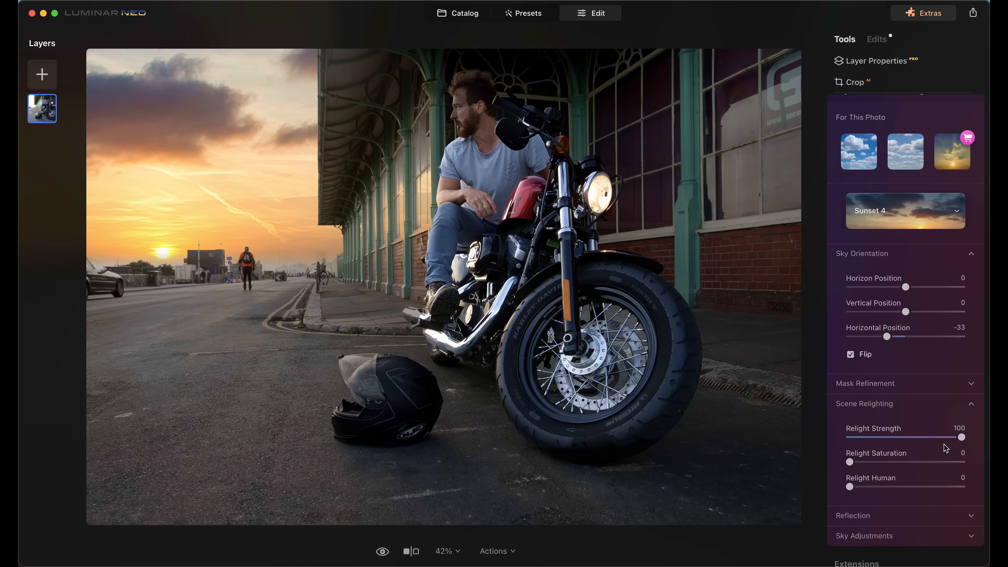
left_click_drag(852, 465, 962, 463)
left_click_drag(851, 488, 852, 489)
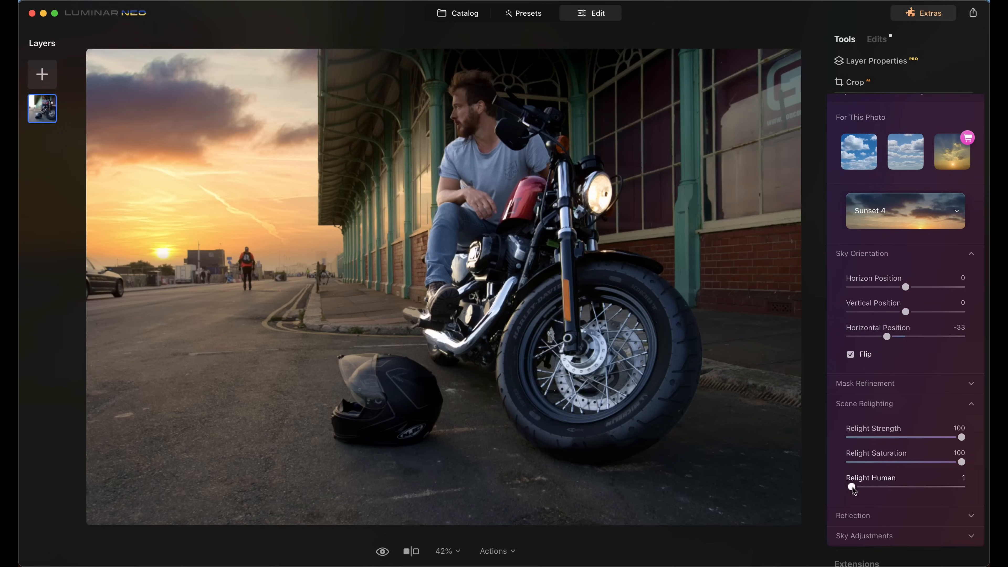
left_click_drag(869, 492, 870, 491)
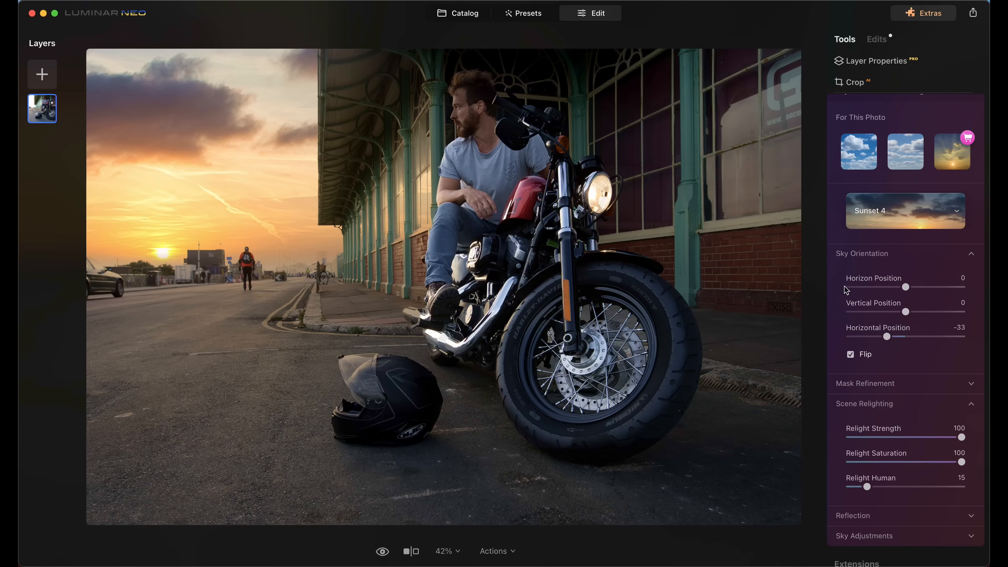
- Erase the Sky effect from the man and the motorcycle's exhaust using brush Size 28, Softness 75 and Strength 100
scroll(932, 172, "up", 3)
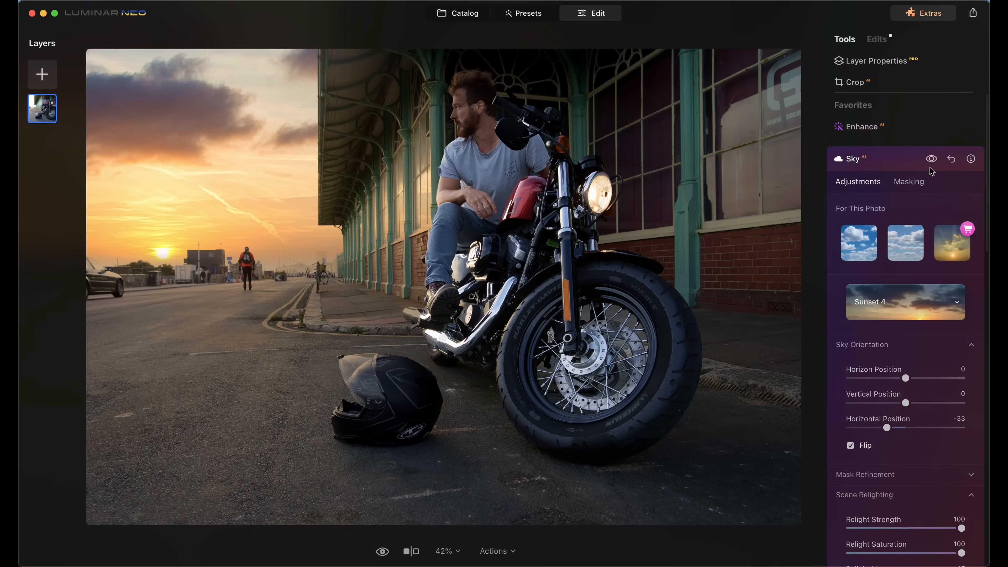
left_click(909, 184)
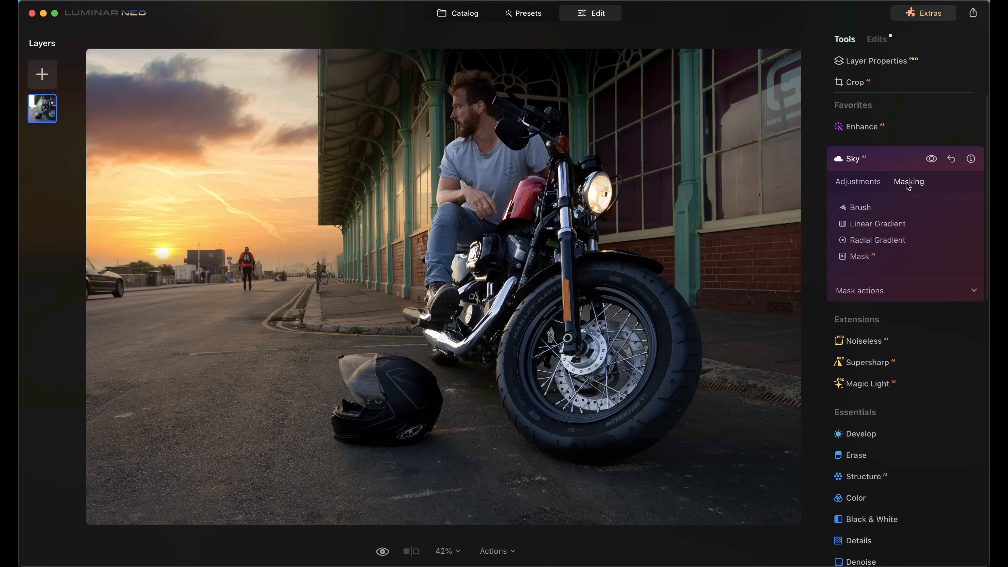
left_click(862, 210)
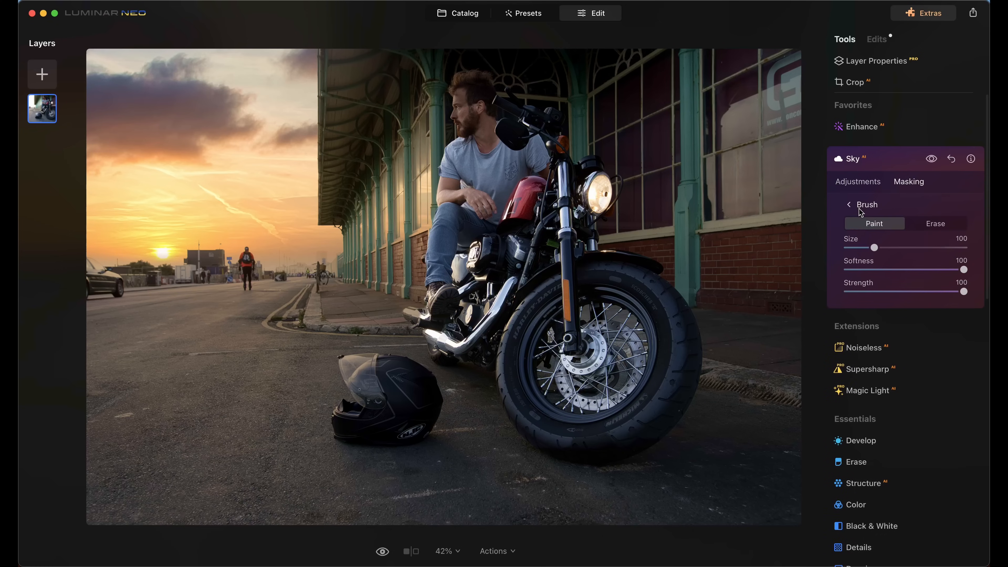
left_click(935, 224)
key("bracketleft")
key("bracketleft")
key("bracketleft")
key("bracketleft")
key("bracketleft")
key("bracketleft")
key("bracketleft")
key("bracketleft")
key("bracketleft")
key("bracketleft")
key("bracketleft")
key("bracketleft")
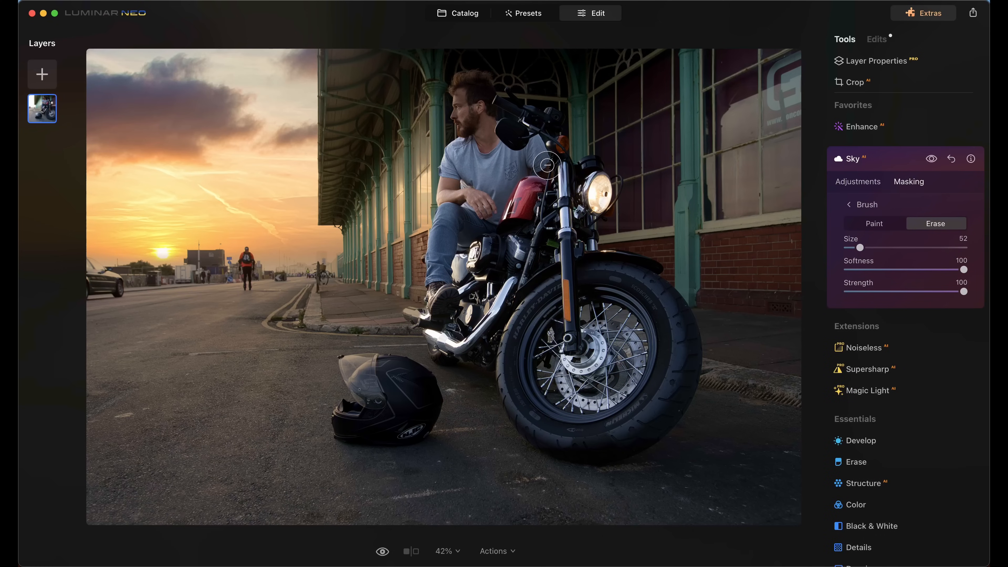
left_click_drag(937, 271, 935, 270)
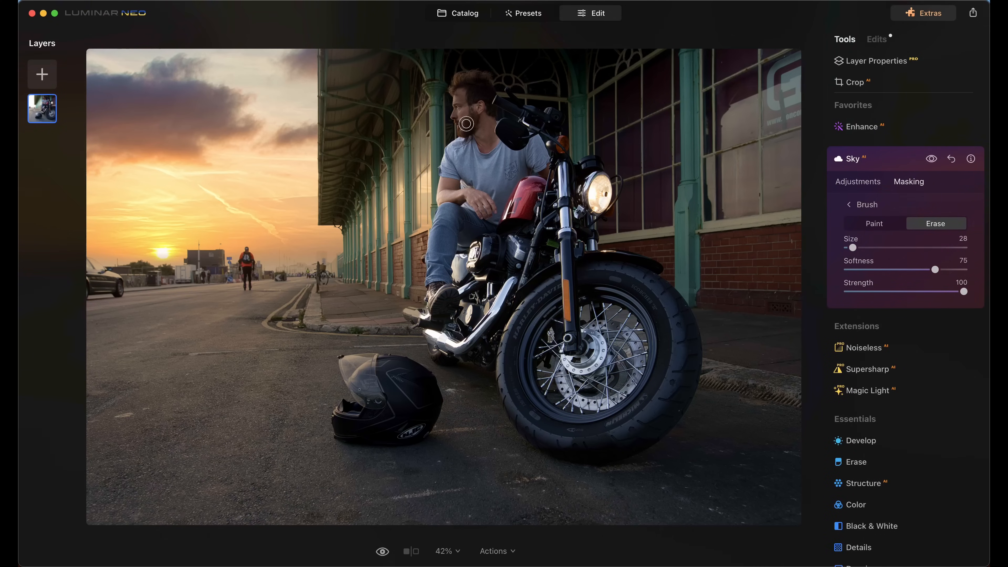
mouse_move(476, 119)
left_mouse_down()
mouse_move(457, 85)
mouse_move(483, 79)
mouse_move(467, 93)
mouse_move(485, 100)
mouse_move(462, 137)
left_mouse_up()
left_click_drag(424, 320, 414, 315)
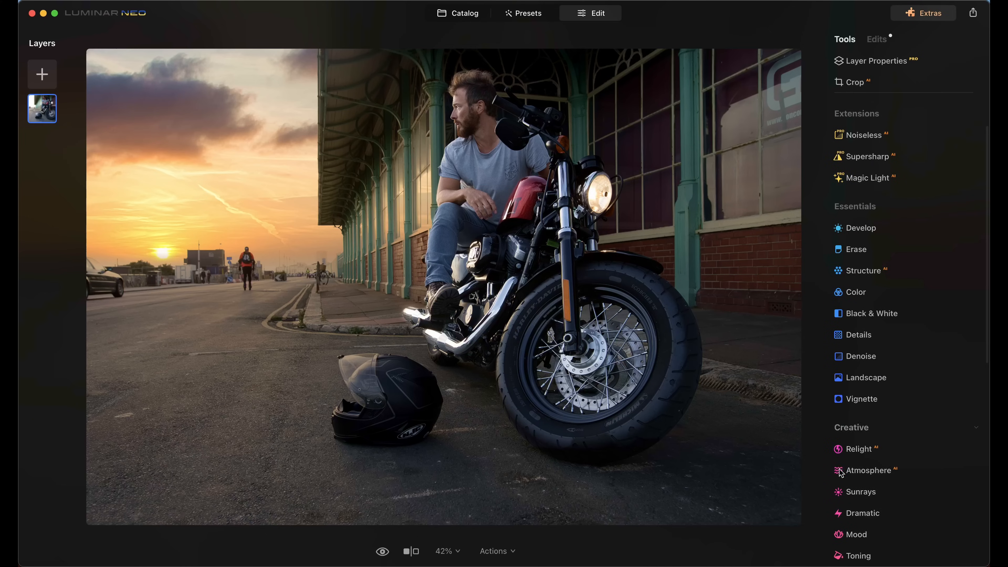
- Paint a Dramatic mask over the foreground, motorcycle and man with brush Size 124, Softness 100 and Strength 100
left_click(864, 469)
scroll(866, 512, "down", 5)
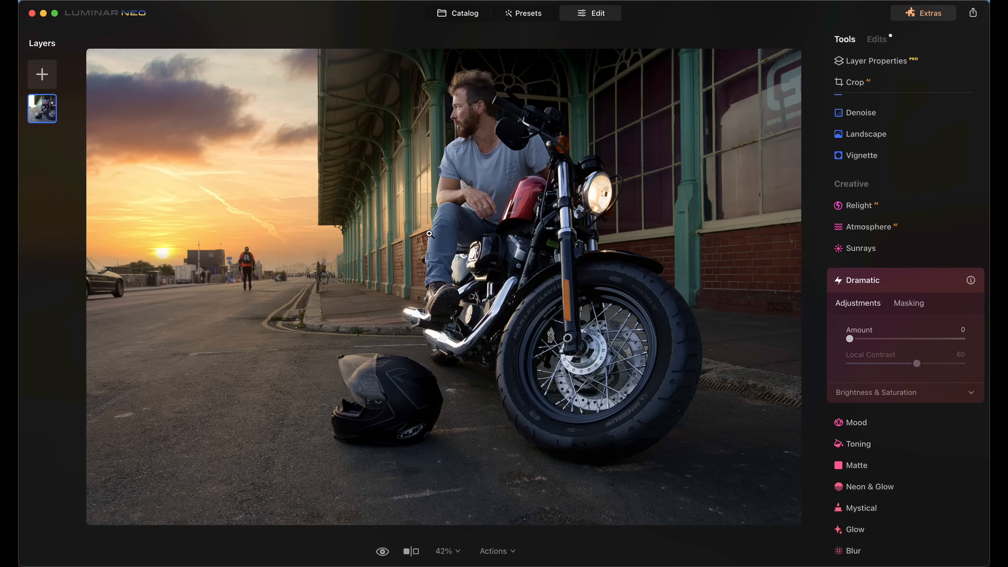
left_click(909, 305)
left_click(862, 330)
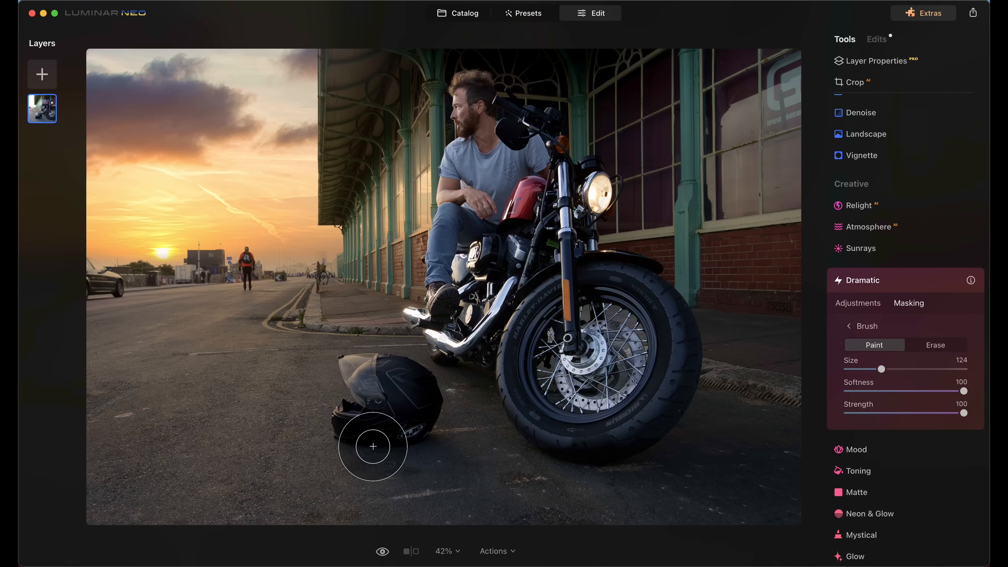
mouse_move(434, 480)
left_mouse_down()
mouse_move(366, 397)
mouse_move(472, 203)
mouse_move(793, 67)
mouse_move(691, 529)
mouse_move(707, 296)
mouse_move(450, 237)
mouse_move(474, 169)
left_mouse_up()
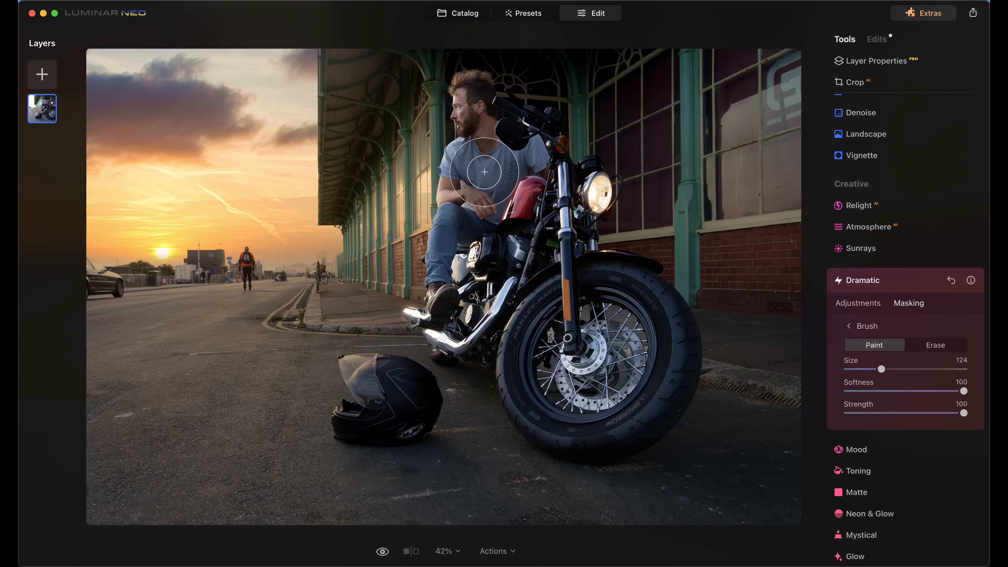
- Raise the Dramatic Amount to about half of its range and preview the masked effect off and on
left_click(863, 305)
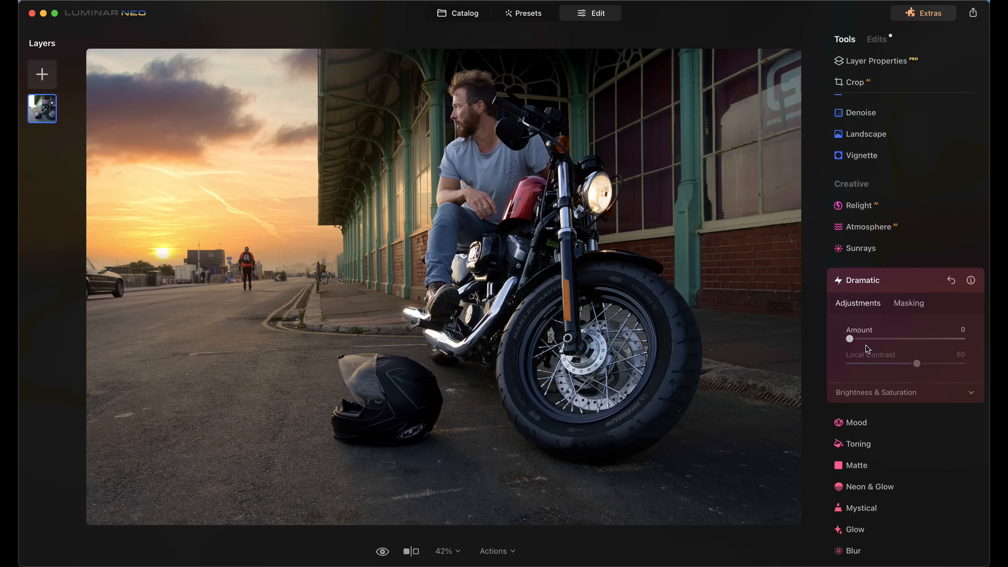
left_click_drag(850, 340, 909, 346)
left_click(932, 281)
left_click(932, 280)
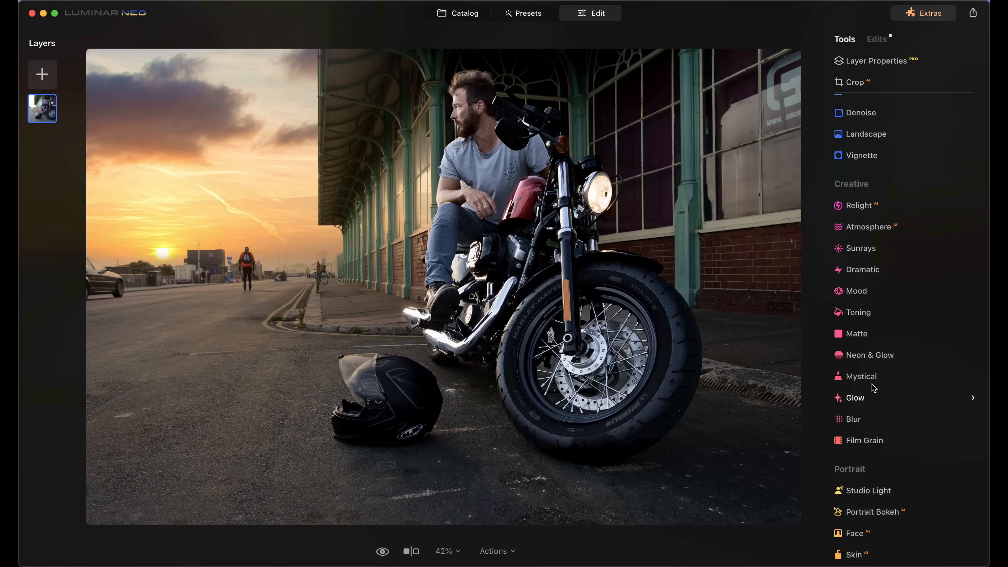
- Apply the Mystical effect with an Amount of 50 and preview it off and on
left_click(866, 380)
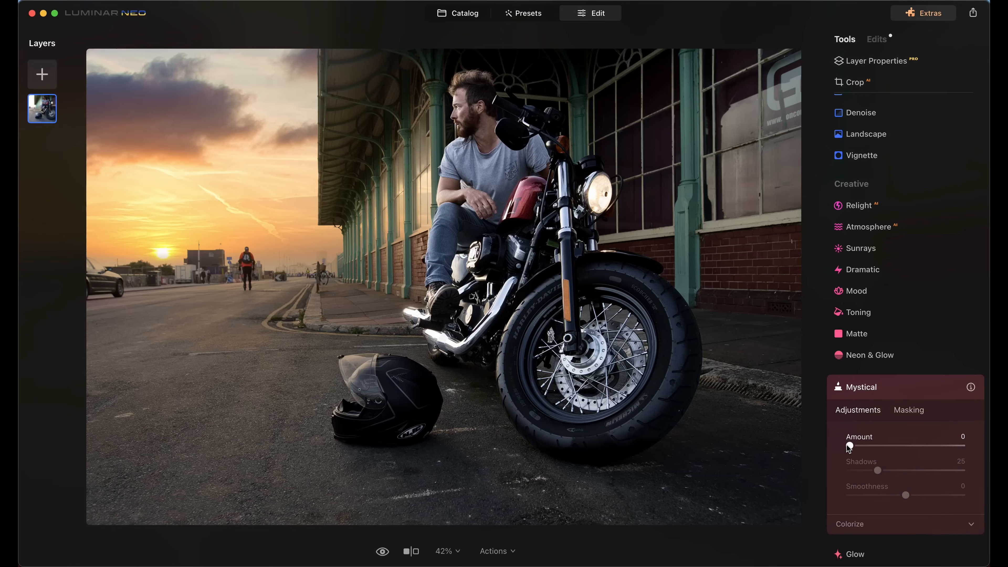
left_click_drag(850, 446, 900, 454)
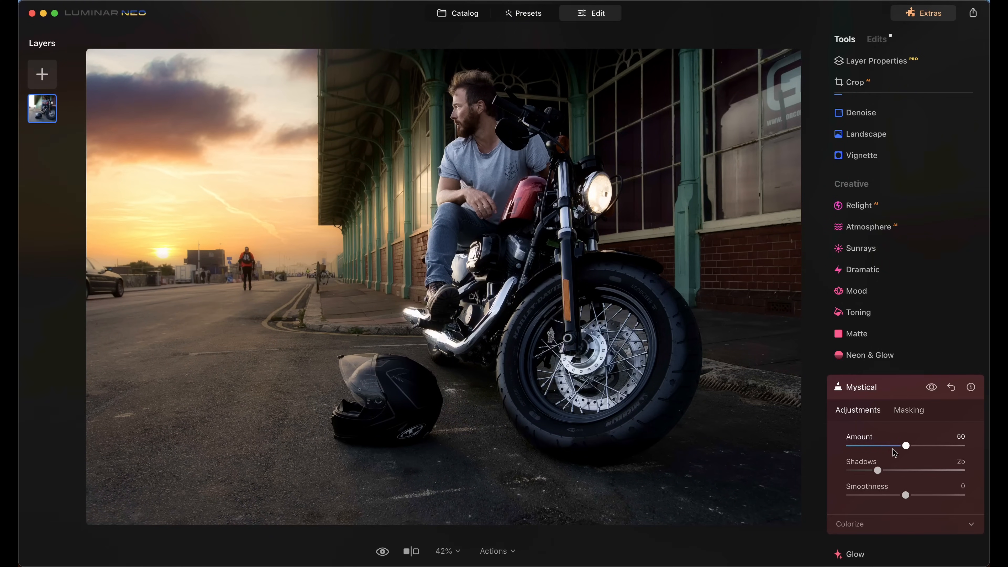
left_click(932, 389)
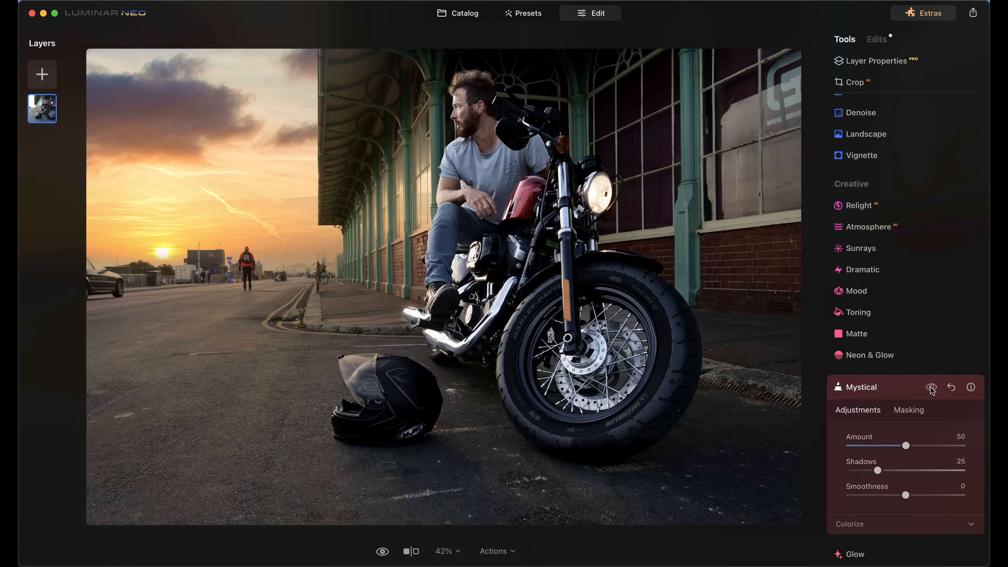
left_click(932, 388)
- Limit the Mystical effect to the sky side of the photo with a linear gradient mask fading out at the man, and preview it
left_click(913, 411)
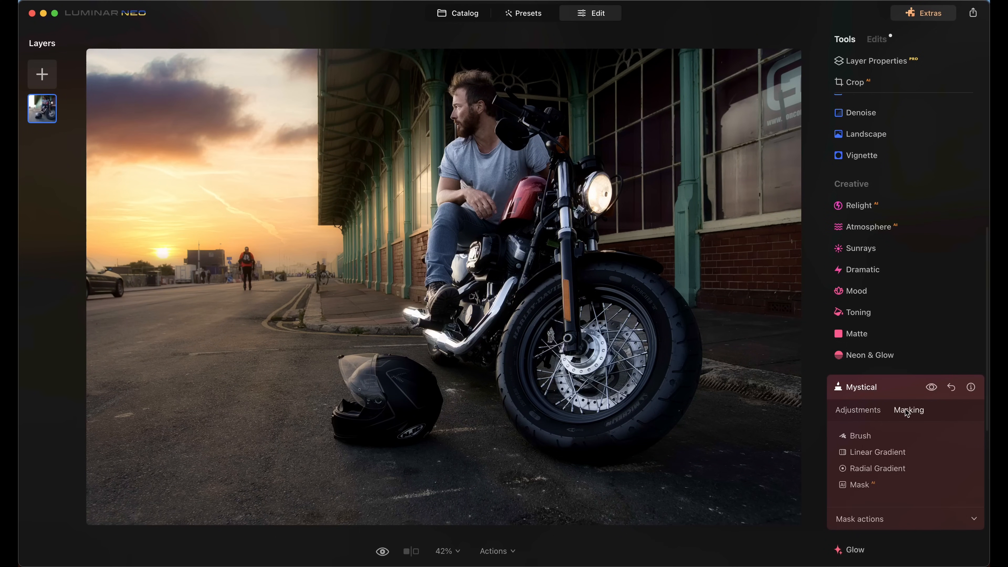
left_click(846, 452)
left_click_drag(397, 284, 452, 210)
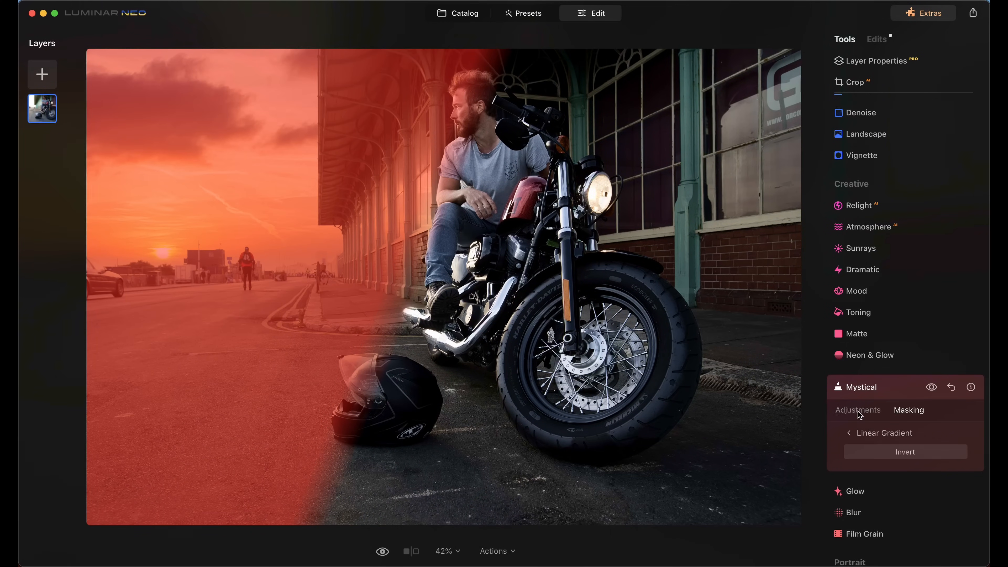
left_click(859, 413)
left_click(932, 388)
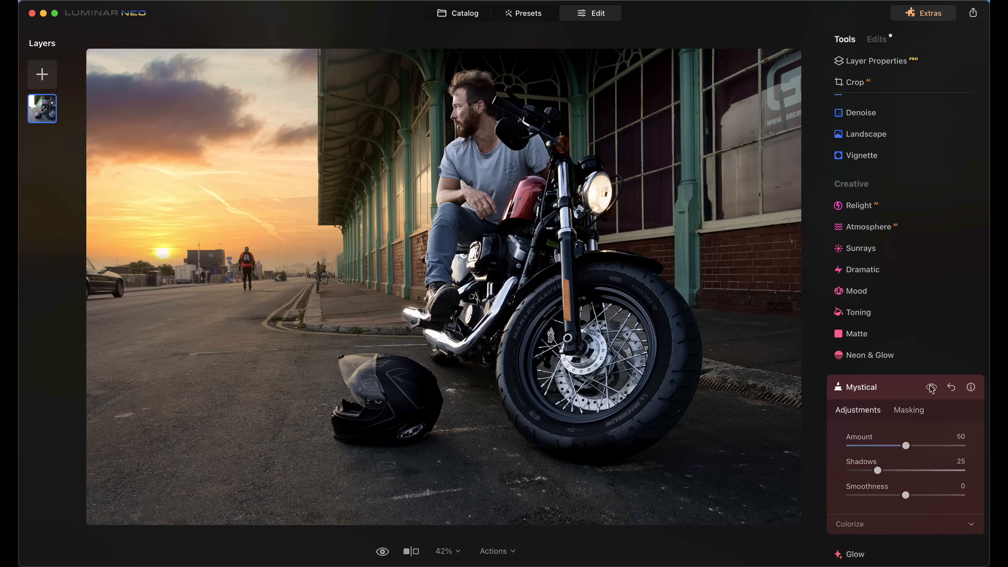
left_click(931, 388)
left_click(855, 388)
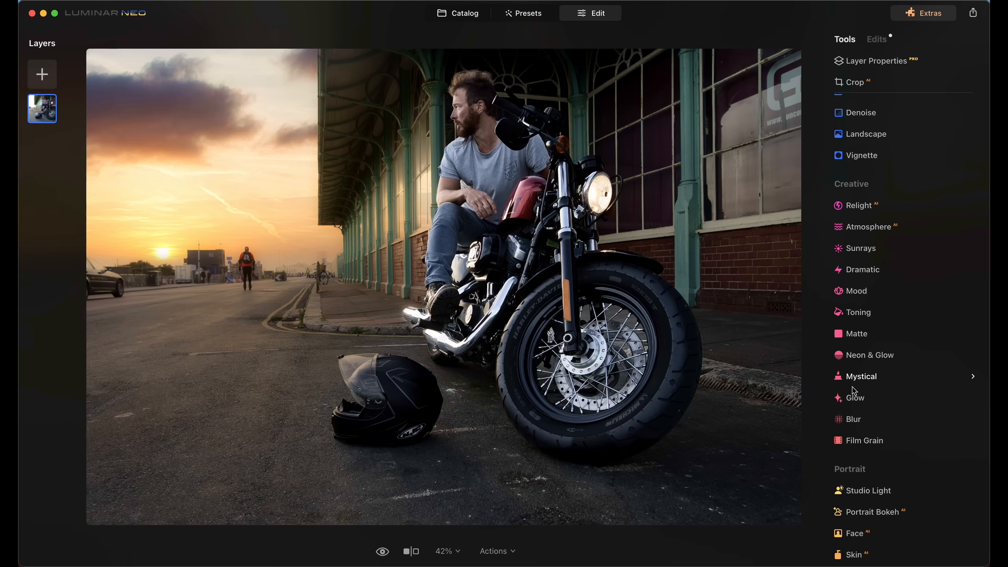
- Set the Supercontrast Highlights Contrast to 25 and preview the effect
scroll(854, 391, "down", 5)
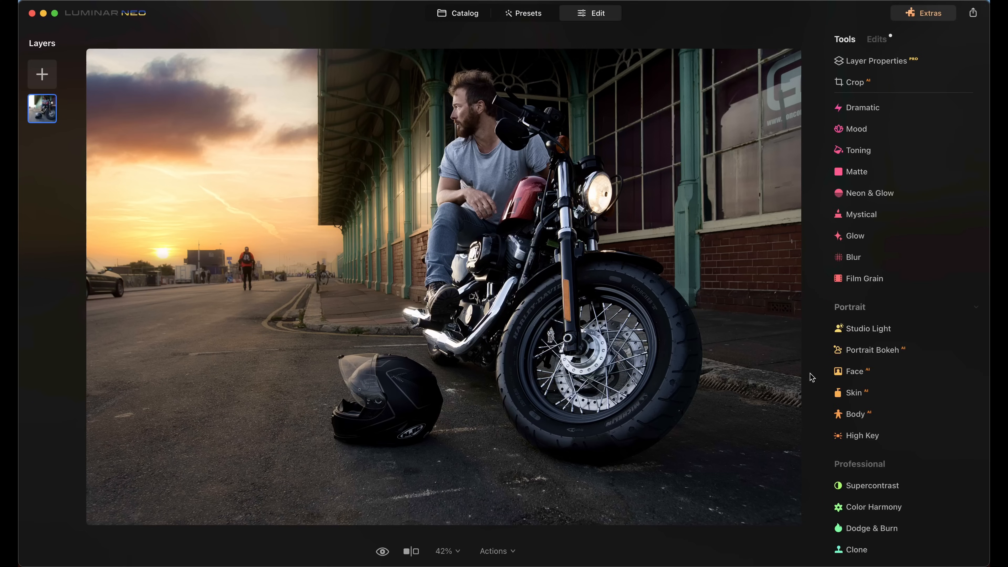
left_click(873, 486)
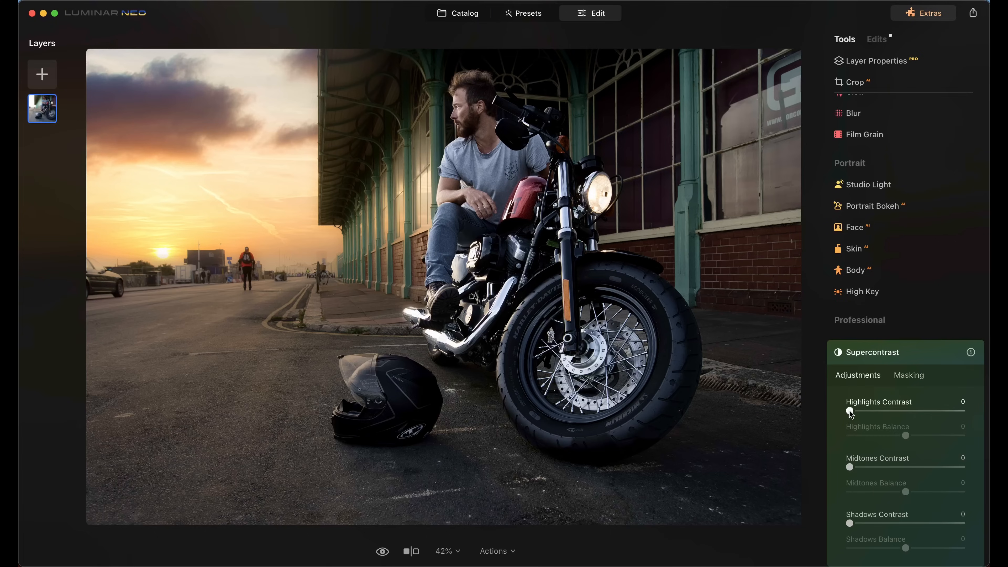
left_click_drag(852, 414, 937, 416)
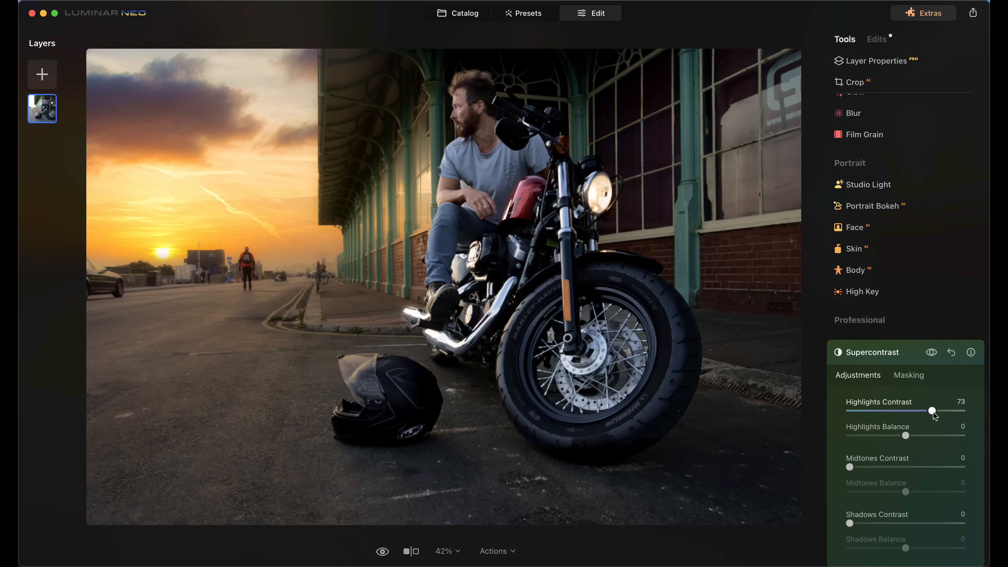
left_click_drag(932, 416, 879, 415)
left_click(933, 353)
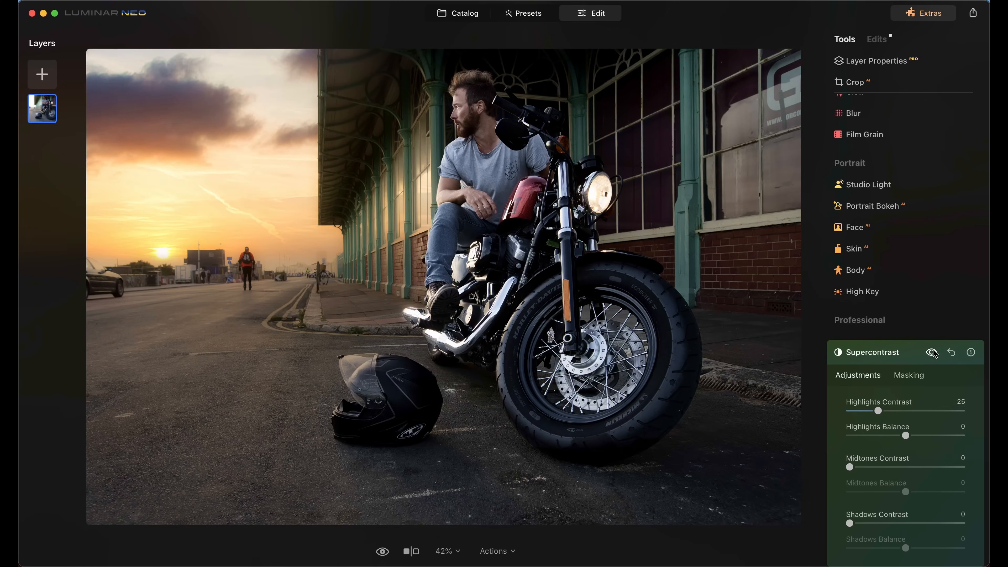
- Set the Supercontrast Shadows Contrast to 8 and Shadows Balance to 100, and compare with the effect off
scroll(890, 478, "down", 2)
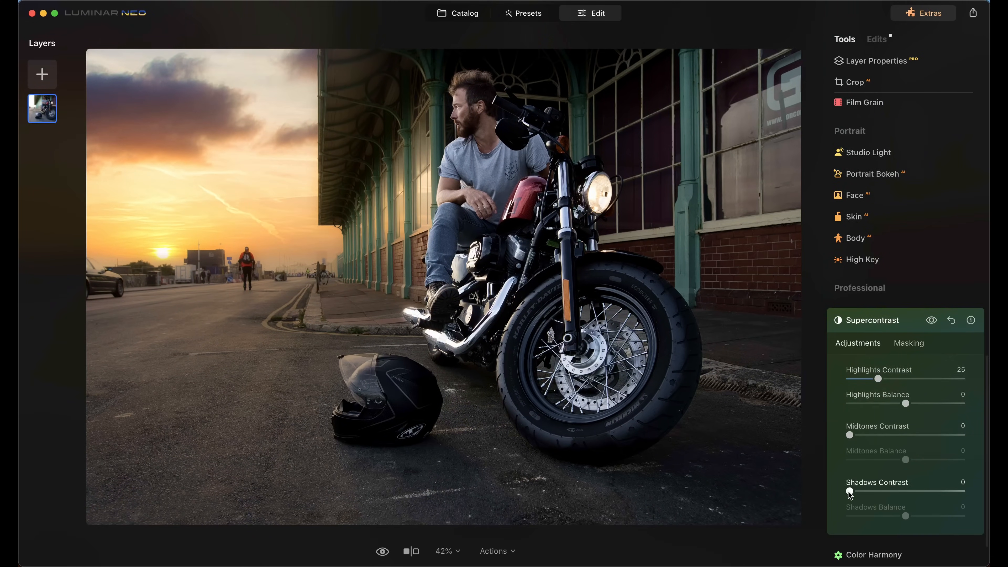
left_click_drag(850, 492, 859, 493)
left_click_drag(907, 517, 962, 517)
left_click(931, 321)
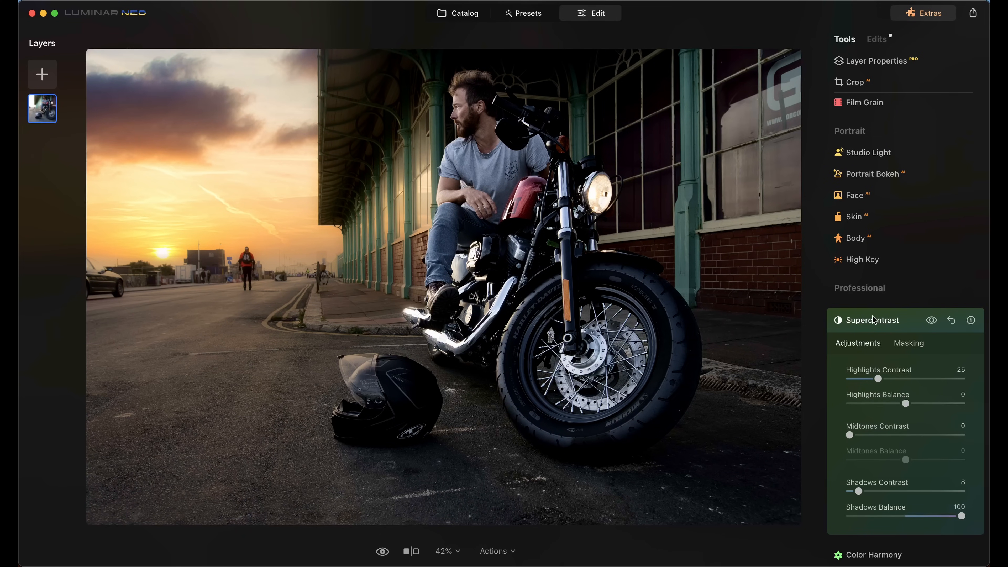
left_click(876, 322)
- Apply the Santa Barbara LUT from the Cinematic Toning group as the photo's Mood
scroll(894, 223, "up", 2)
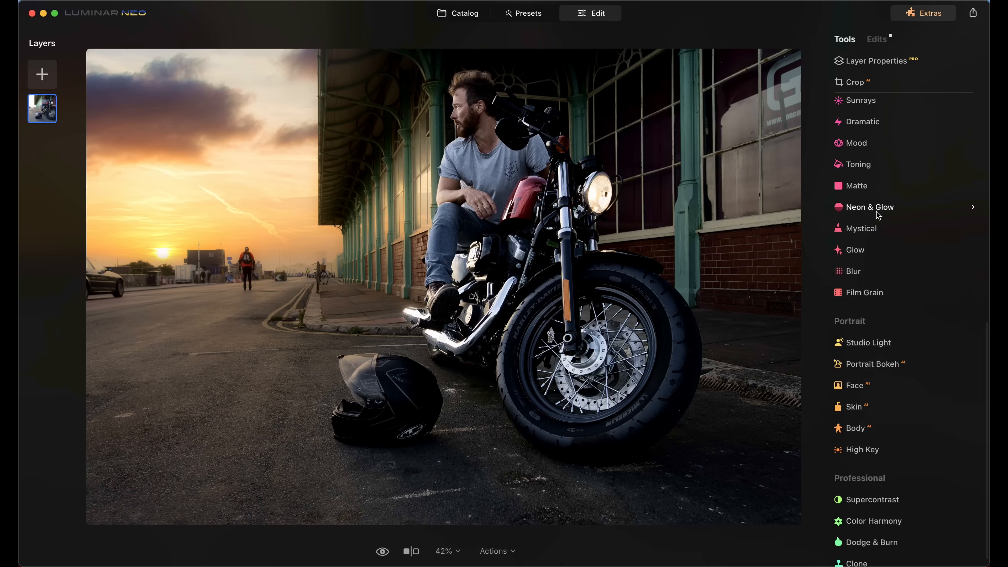
left_click(858, 159)
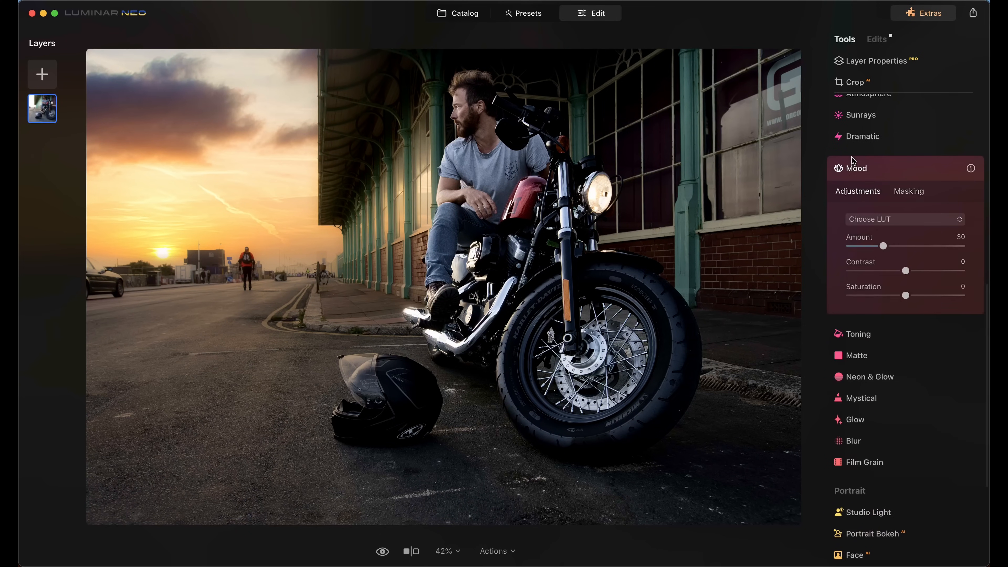
left_click(877, 223)
mouse_move(868, 278)
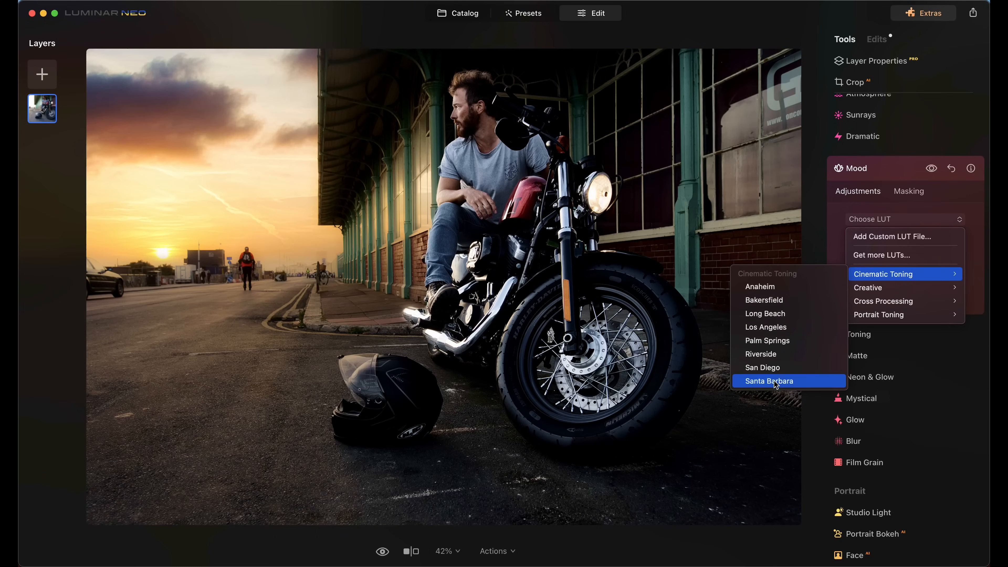
left_click(787, 382)
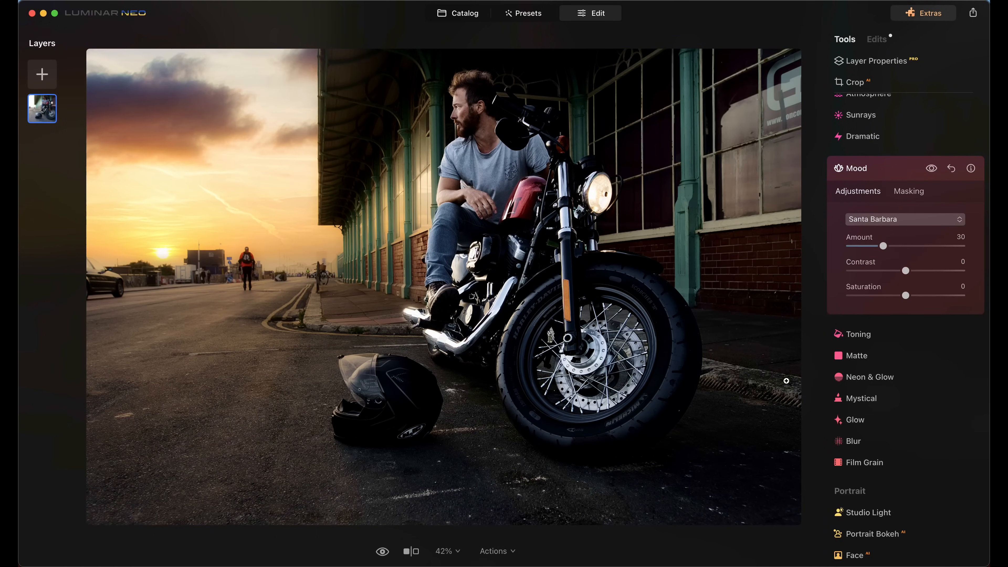
left_click(858, 169)
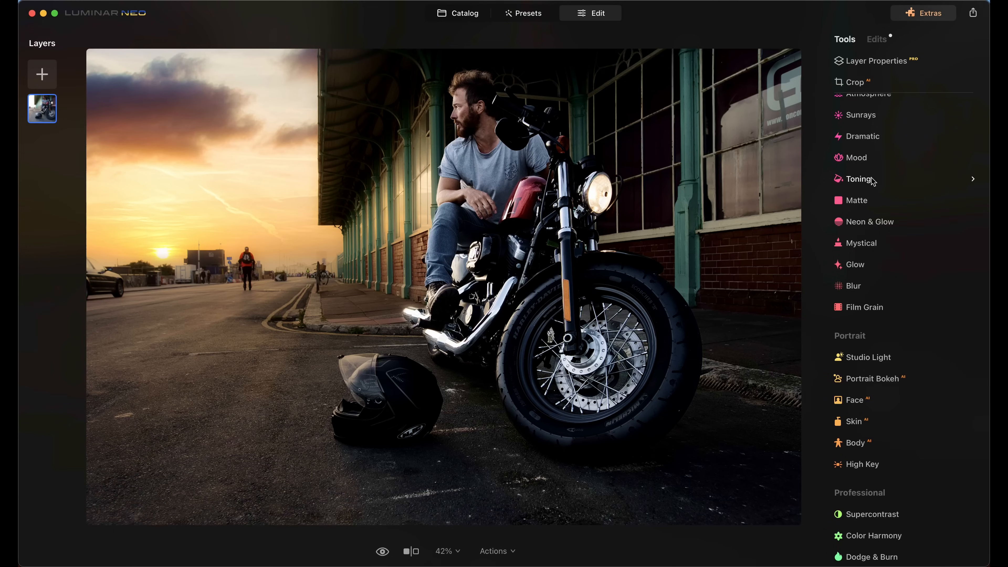
- Desaturate the cool colours by setting the HSL Saturation of Blue, Cyan and Green to -100
scroll(873, 181, "up", 10)
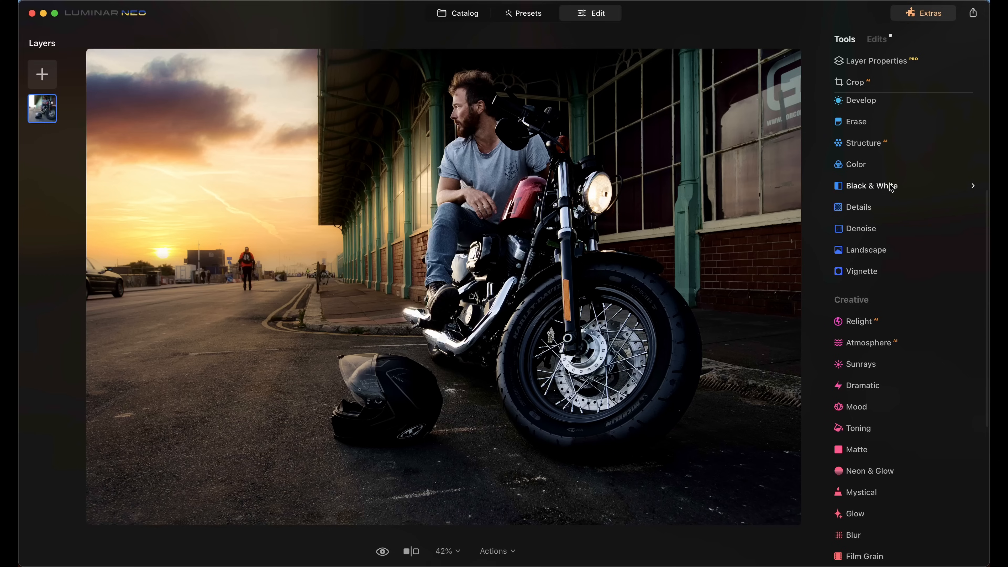
left_click(853, 164)
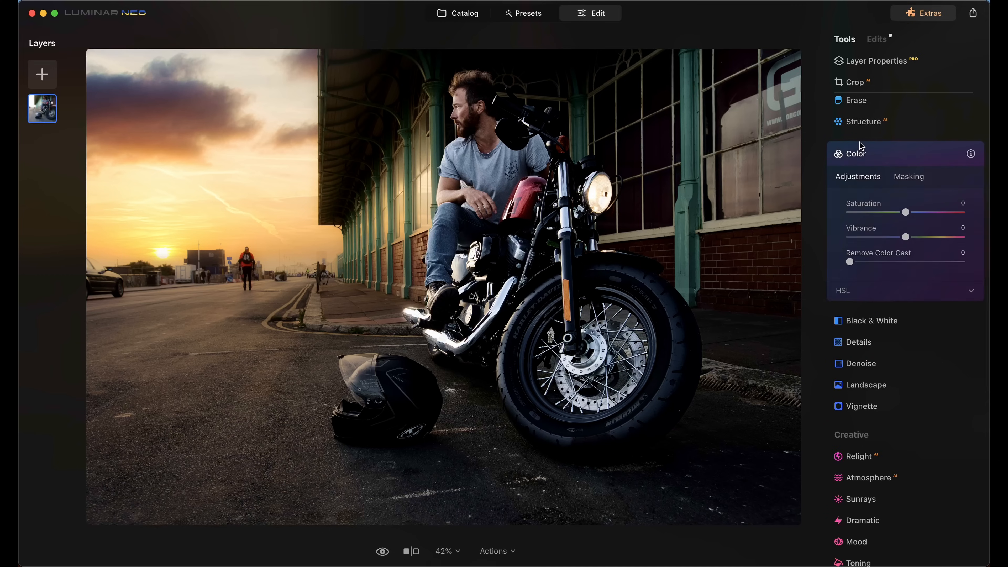
left_click(850, 292)
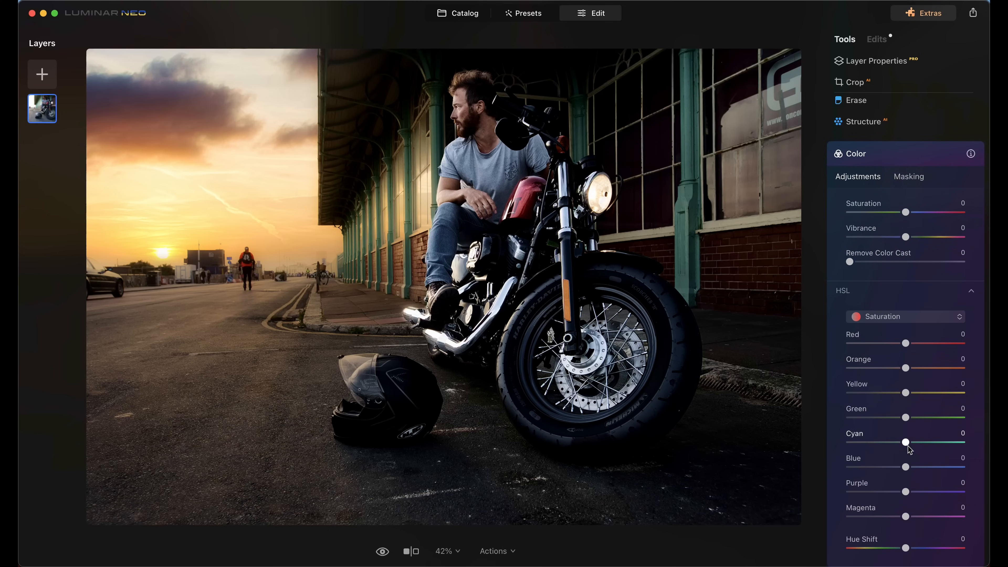
left_click_drag(906, 467, 850, 468)
left_click_drag(905, 442, 849, 442)
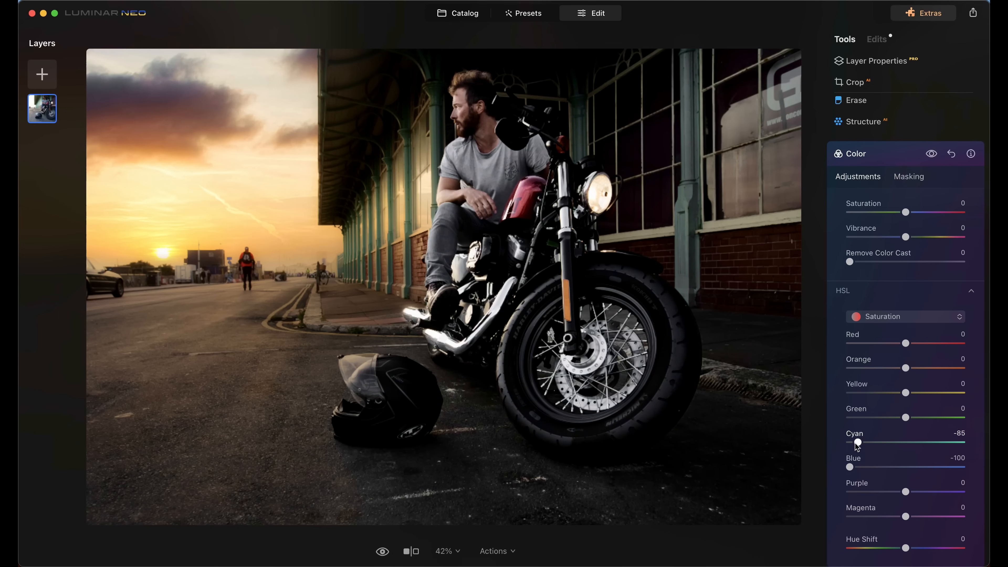
left_click_drag(905, 417, 850, 418)
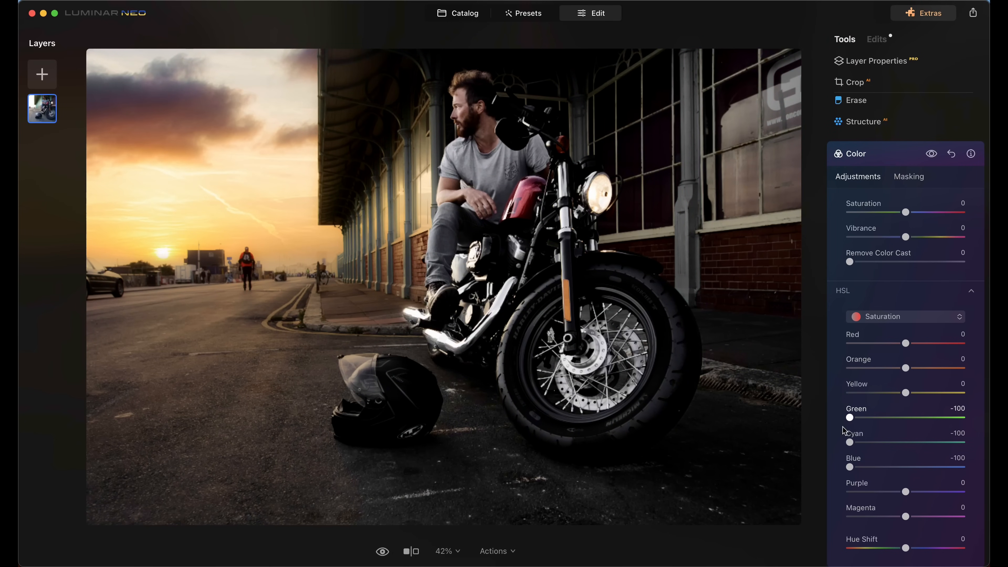
- Darken the cyan tones by setting the HSL Luminance of Cyan to -50
left_click(894, 316)
left_click(881, 359)
mouse_move(906, 443)
left_mouse_down()
mouse_move(876, 443)
mouse_move(891, 444)
left_mouse_up()
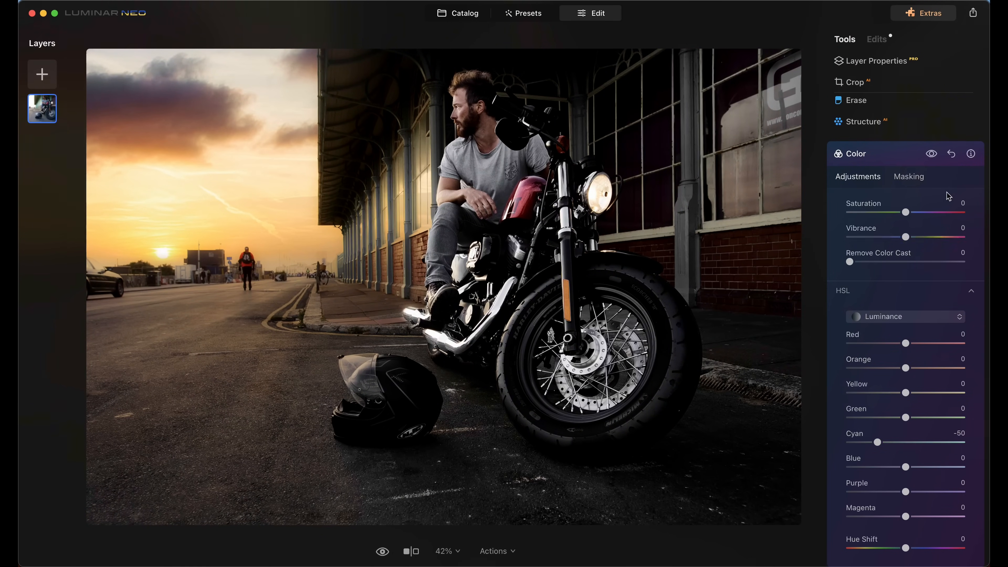
left_click(856, 153)
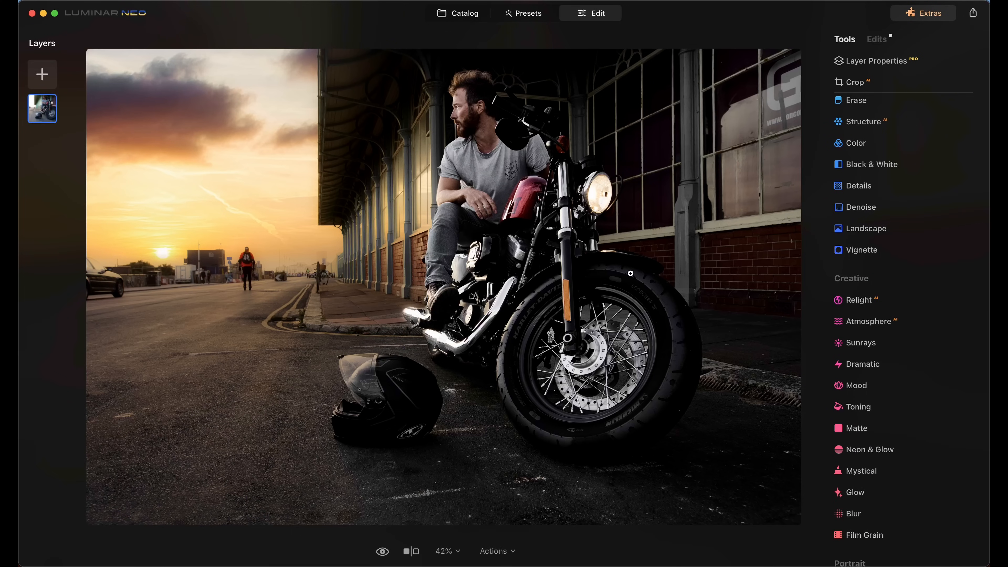
- Paint a Neon & Glow mask over the motorcycle's headlight with brush Size 60, Softness 100 and Strength 100, and show the mask
scroll(909, 326, "down", 2)
left_click(881, 423)
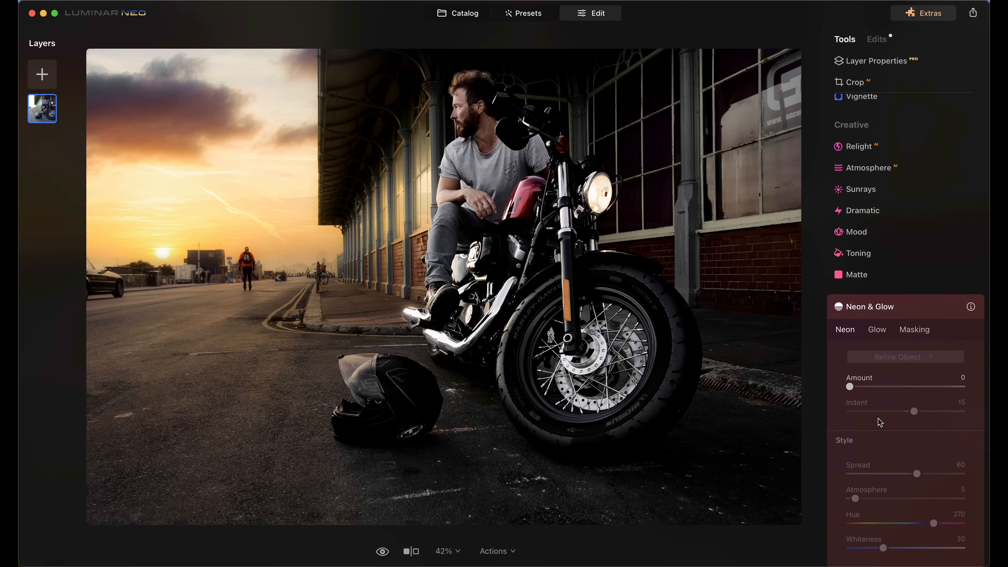
left_click(915, 333)
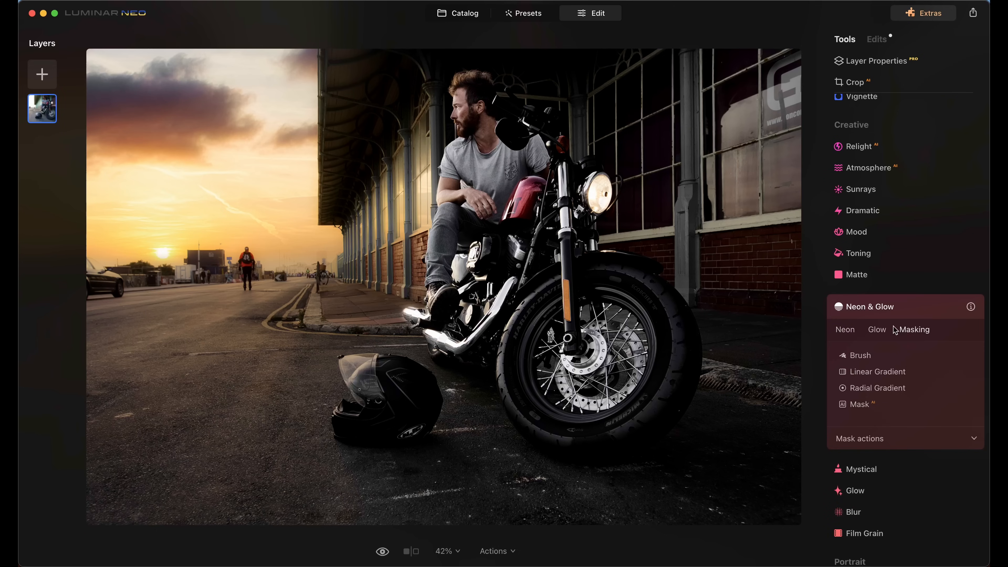
left_click(861, 356)
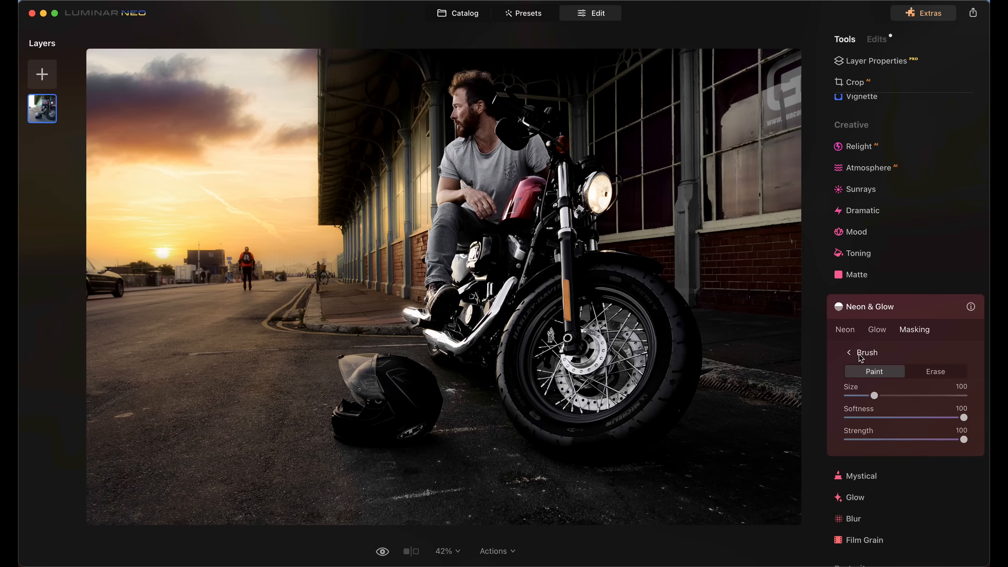
left_click_drag(889, 396, 863, 395)
left_click_drag(603, 189, 605, 192)
left_click(860, 353)
left_click(868, 440)
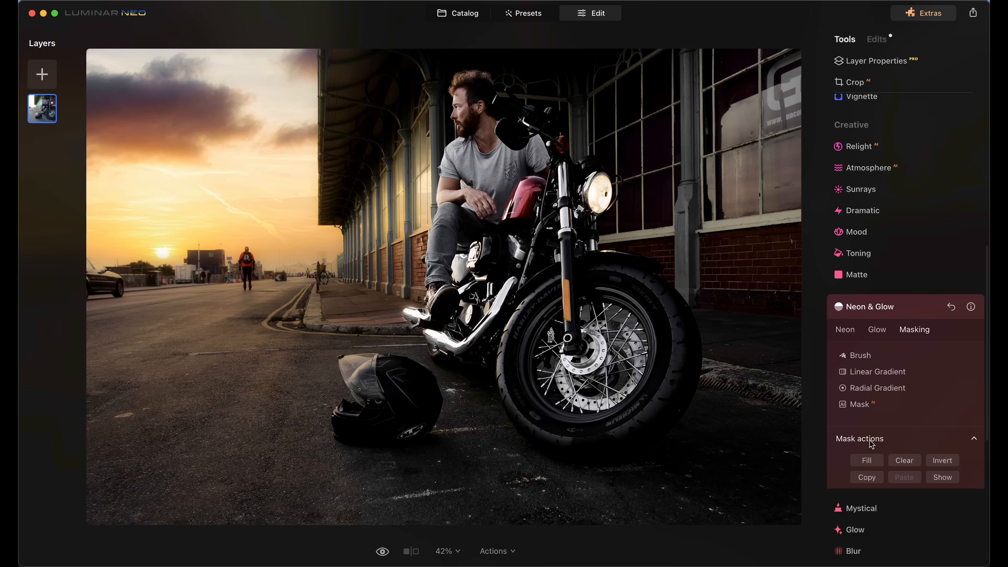
left_click(946, 480)
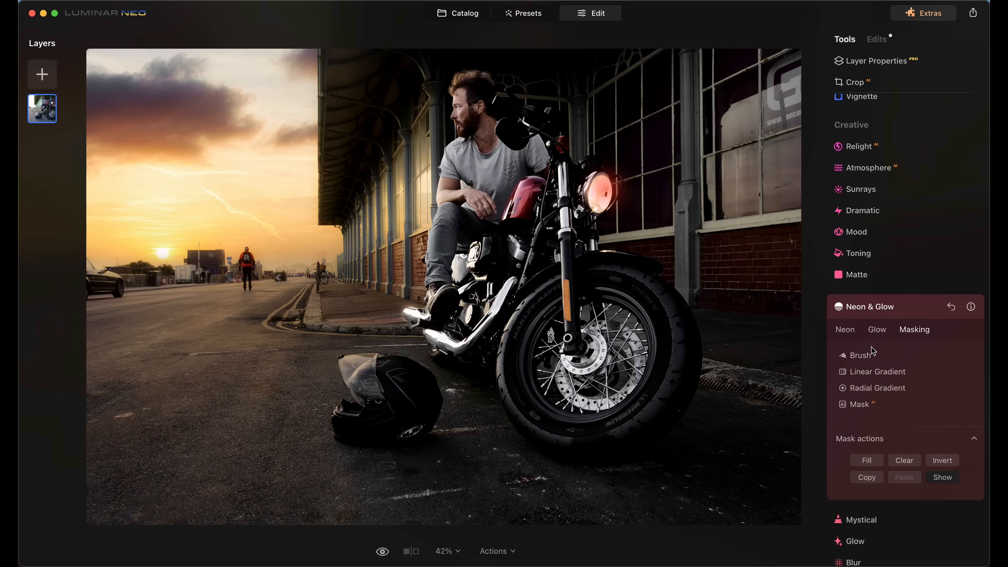
- Extend the Neon & Glow mask with straight brush strokes from the headlight to the photo's edge in the shape of a light beam
left_click(862, 356)
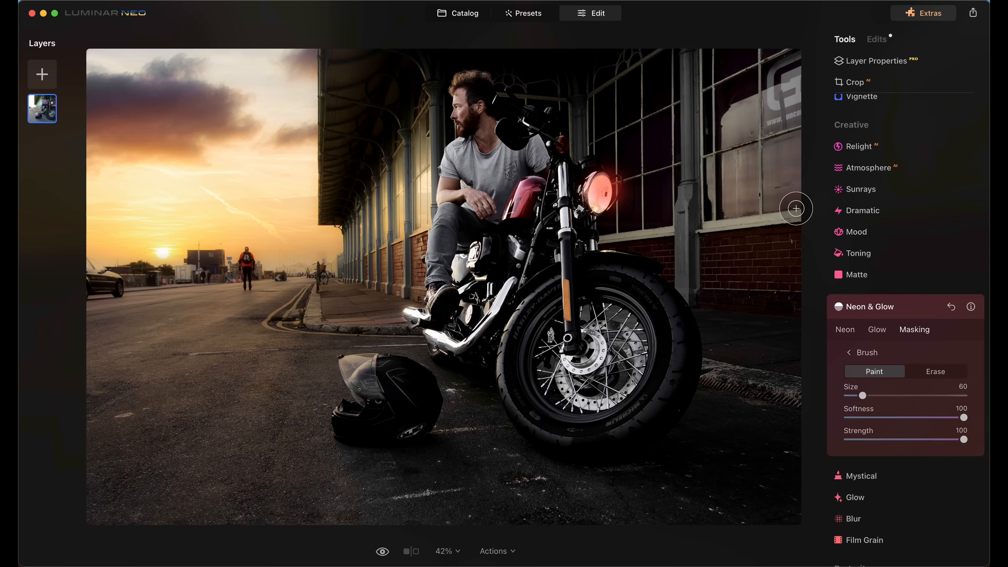
left_click(796, 209, "shift")
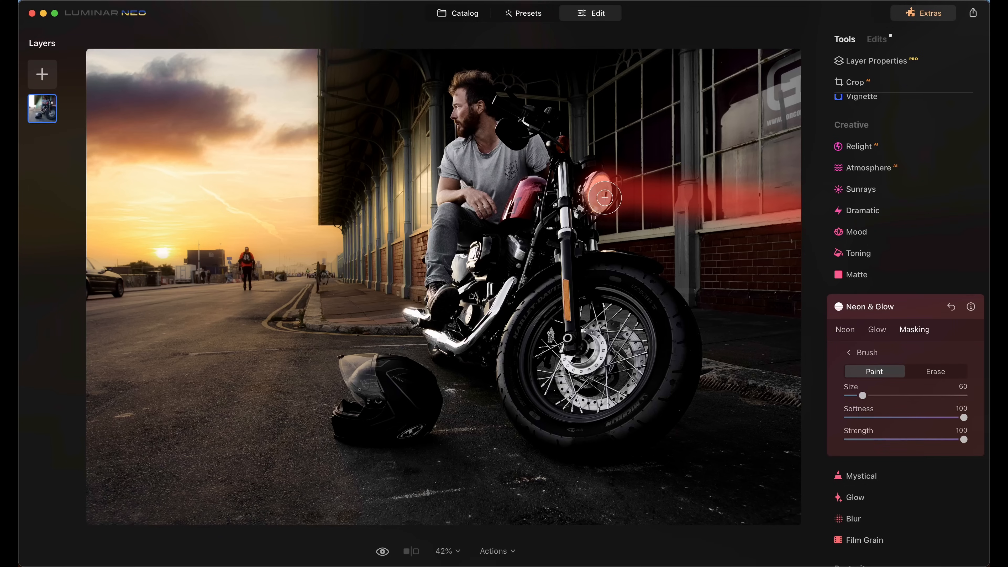
left_click(793, 234, "shift")
- Add an Outer glow to the masked headlight beam with Amount 60 and Size 23
left_click(877, 330)
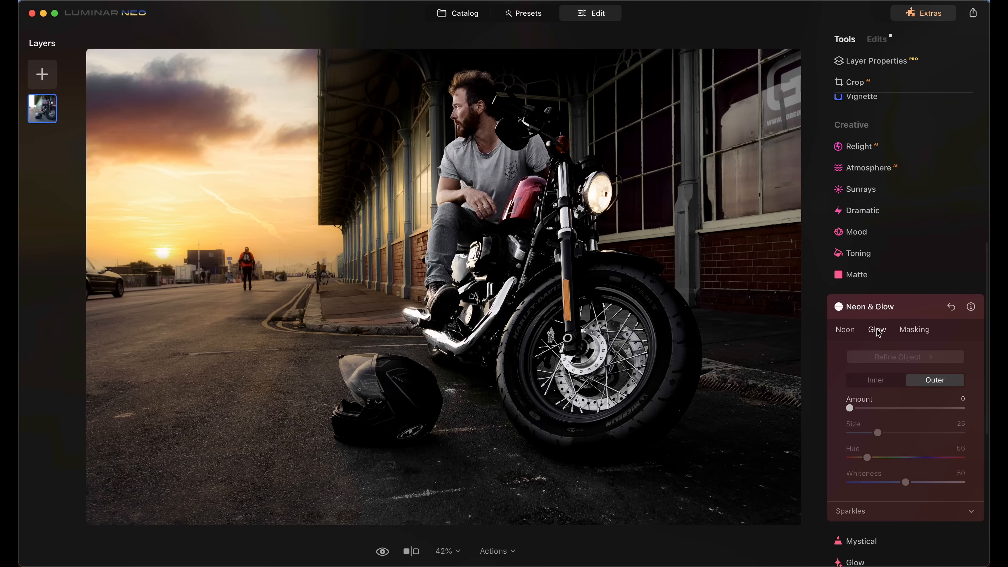
left_click(903, 382)
left_click(920, 380)
left_click_drag(851, 406, 876, 366)
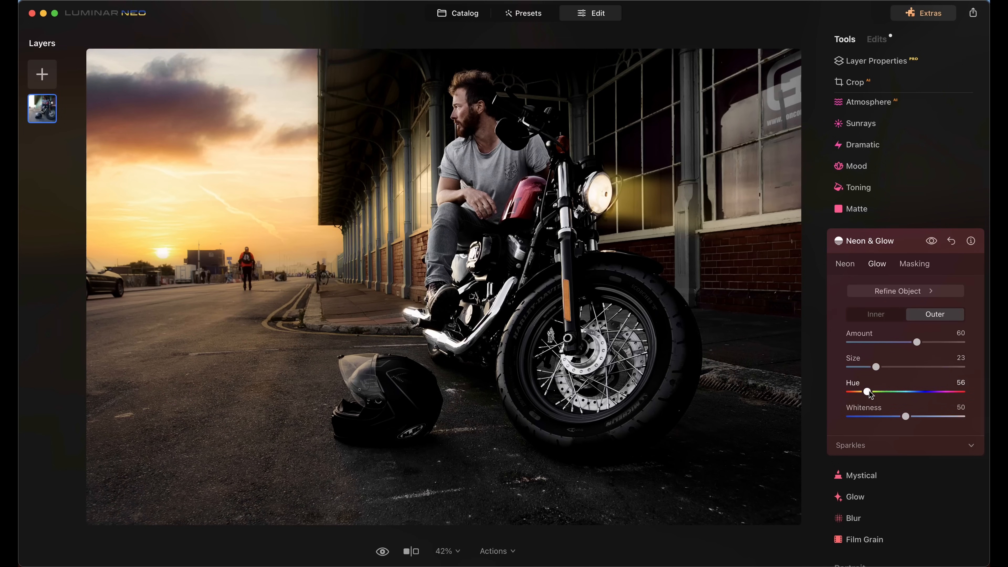
- Shift the beam's glow Hue toward orange, adjust its Whiteness, and preview Neon & Glow off and on
left_click_drag(869, 395, 924, 417)
left_click(932, 241)
left_click(932, 242)
left_click(876, 241)
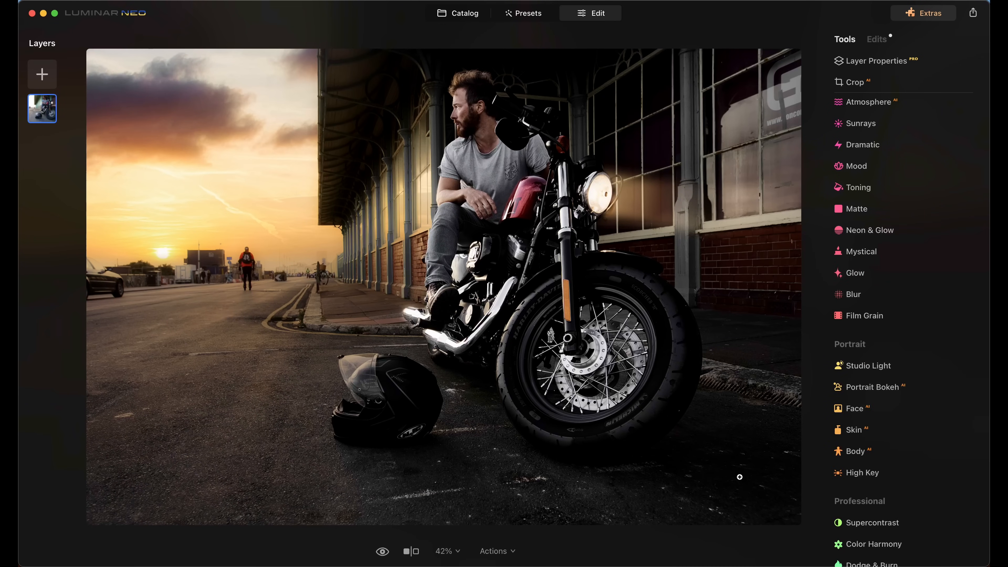
- With the Erase brush at Size 14, mark the bright specks on the asphalt beside the front wheel for removal
scroll(916, 274, "up", 10)
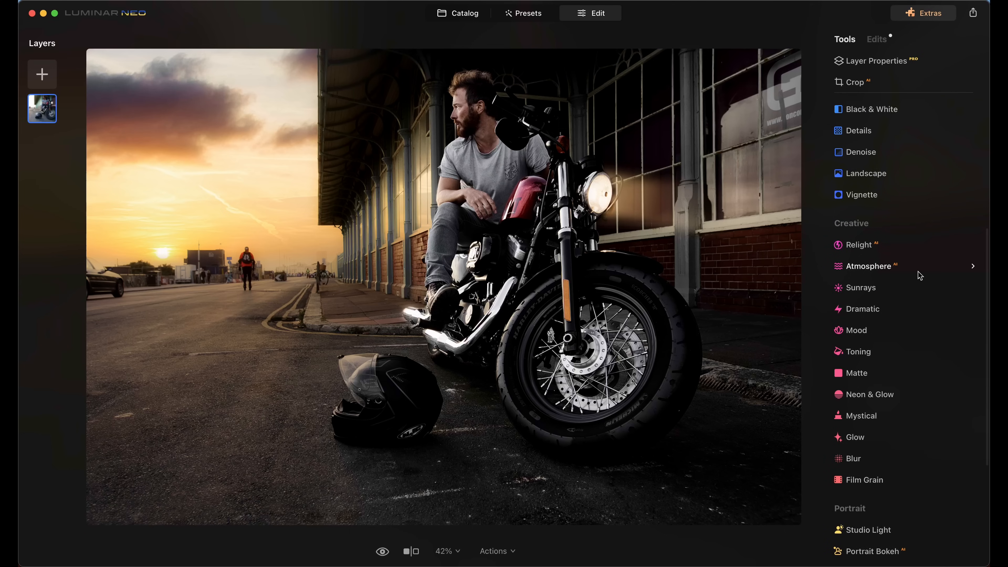
left_click(913, 128)
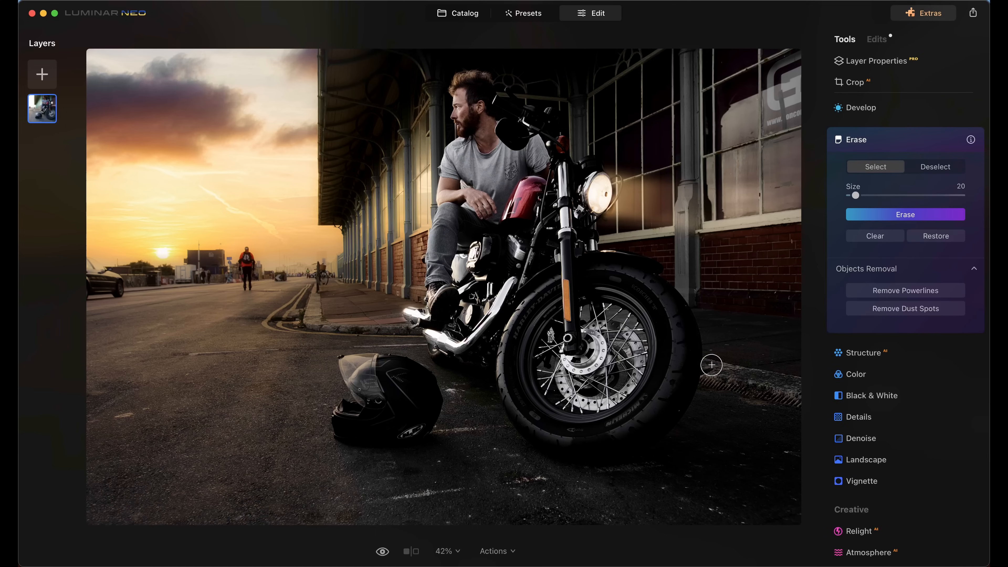
left_click(663, 490)
left_click(688, 477)
left_click(688, 487)
left_click_drag(711, 510, 720, 512)
left_click(739, 521)
left_click(744, 501)
left_click(759, 489)
left_click_drag(784, 453, 794, 454)
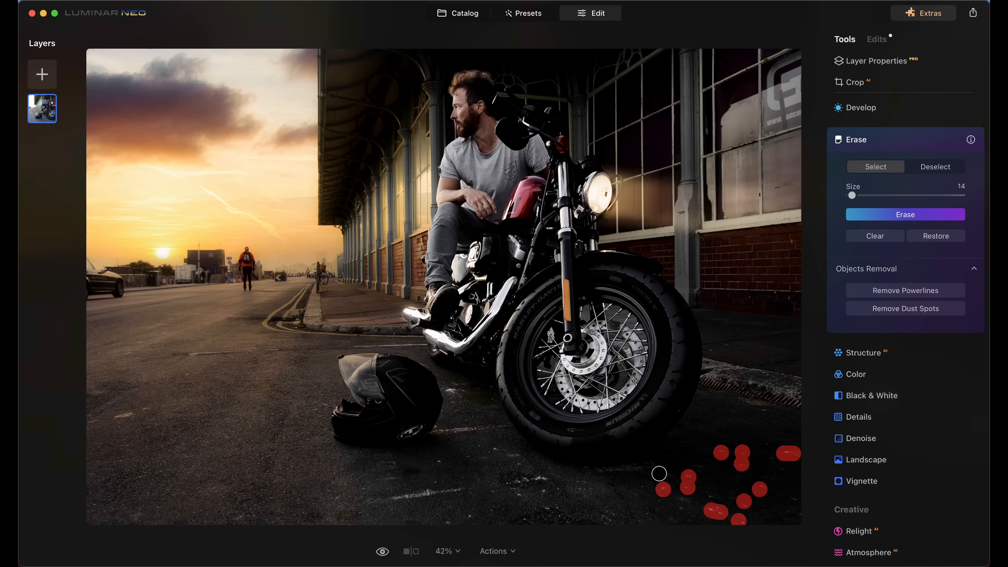
- Mark the remaining specks and streaks across the foreground asphalt and around the helmet, and erase all marked spots
left_click(580, 485)
left_click(547, 493)
mouse_move(545, 479)
left_mouse_down()
mouse_move(513, 482)
mouse_move(498, 450)
left_mouse_up()
left_click(481, 448)
left_click(438, 463)
left_click_drag(469, 488, 398, 498)
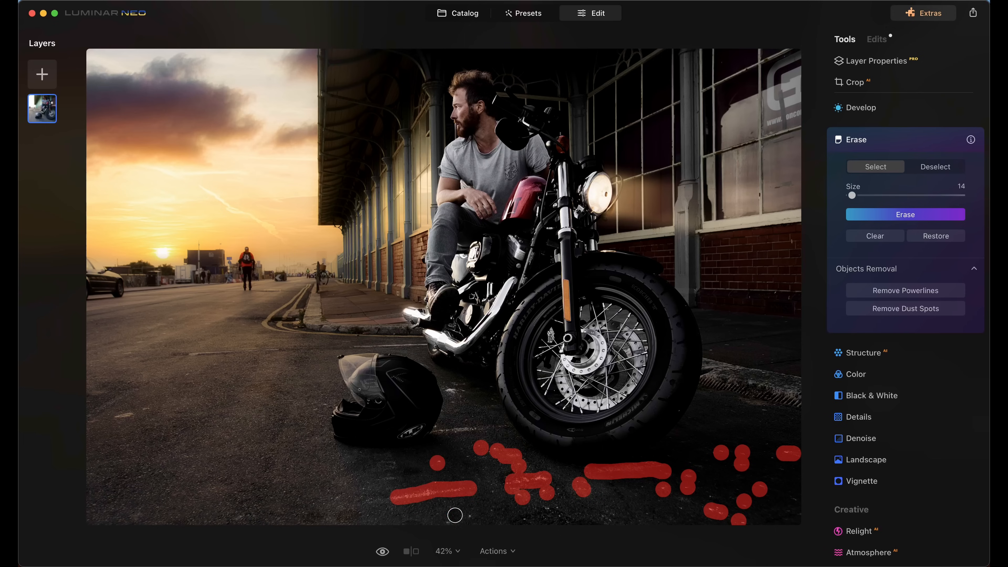
left_click(472, 513)
left_click_drag(550, 510, 562, 518)
left_click(606, 519)
left_click_drag(497, 428, 441, 432)
left_click_drag(461, 390, 456, 399)
left_click(503, 428)
left_click(913, 218)
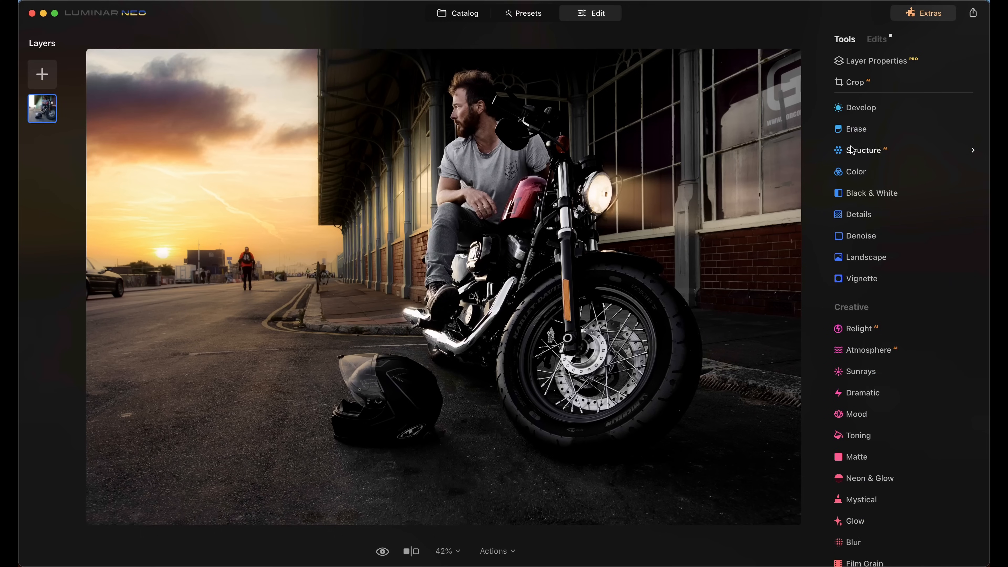
- Paint a Develop mask over the man's head, neck and hands with brush Size 52, Softness 100 and Strength 100
left_click(857, 119)
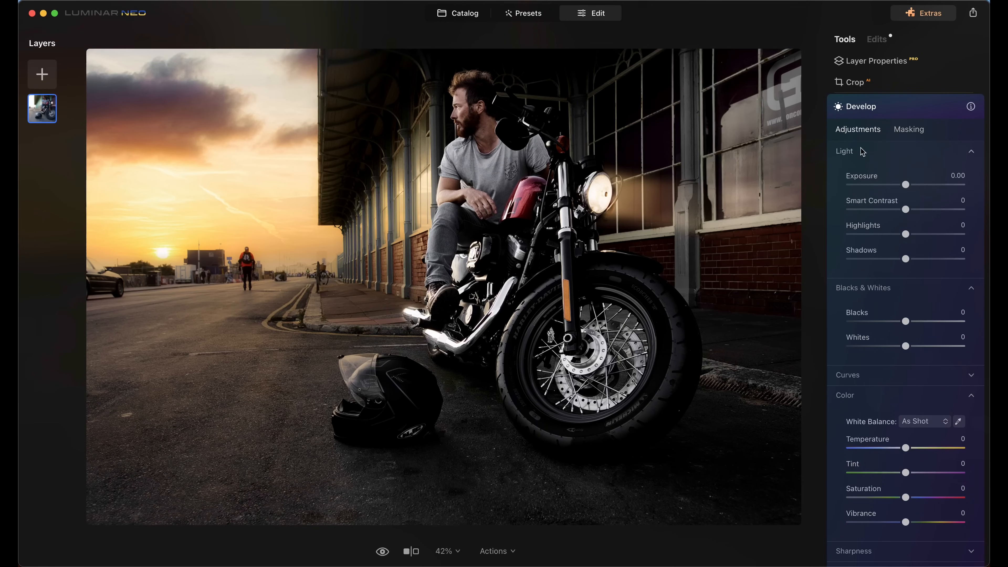
left_click(909, 129)
left_click(859, 154)
key("bracketleft")
key("bracketleft")
mouse_move(471, 127)
left_mouse_down()
mouse_move(459, 86)
mouse_move(482, 112)
mouse_move(473, 131)
mouse_move(465, 116)
left_mouse_up()
left_click_drag(483, 207, 462, 188)
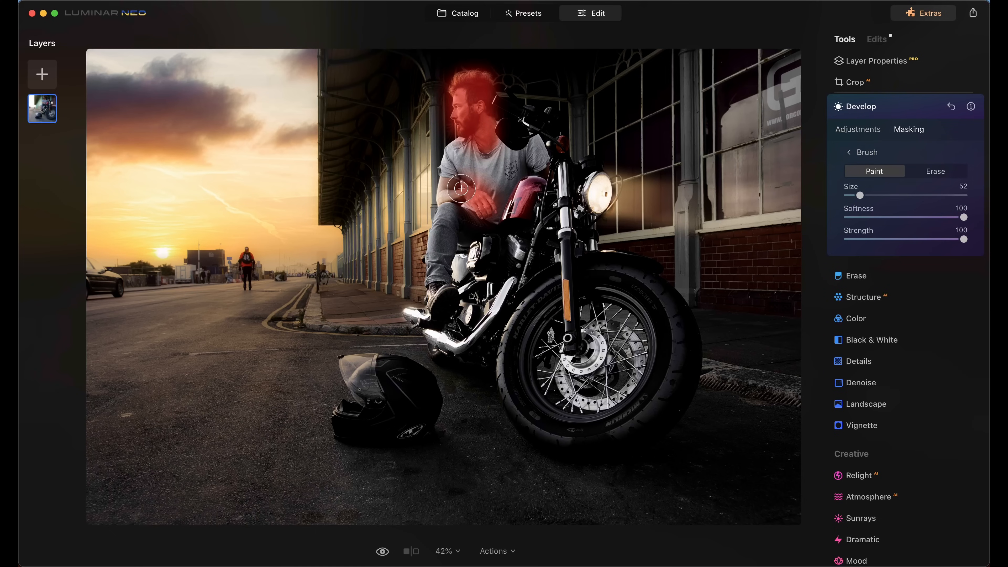
- Set the masked Develop adjustment's Smart Contrast to 49 and Highlights to -27
left_click(862, 131)
left_click_drag(907, 211, 891, 235)
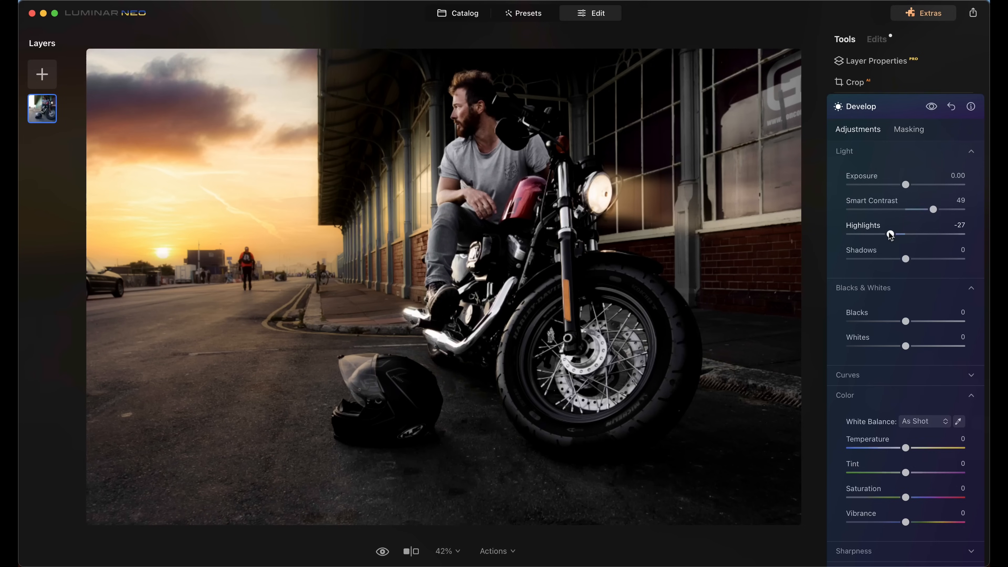
scroll(897, 358, "down", 4)
left_click_drag(906, 436, 905, 437)
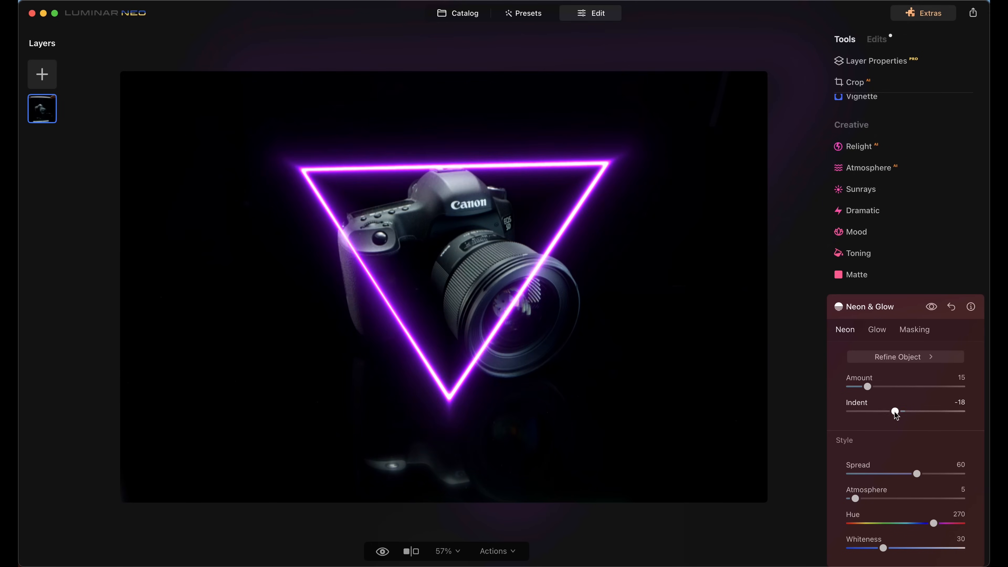
- Adjust the neon triangle's Indent around the Canon camera and erase its line over the lens with brush Size 52, Softness 0 and Strength 100
left_click_drag(895, 412, 903, 412)
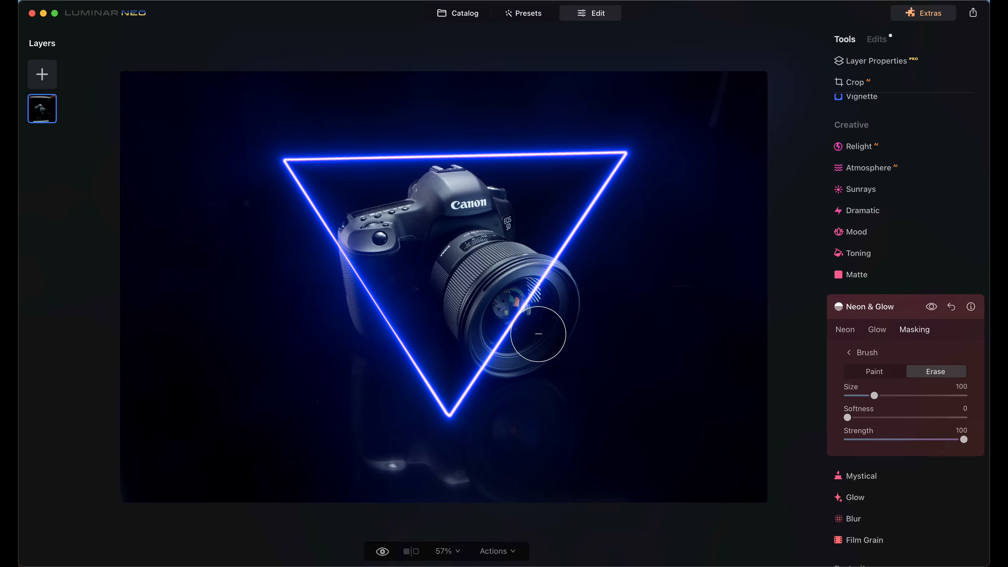
scroll(529, 331, "up", 3)
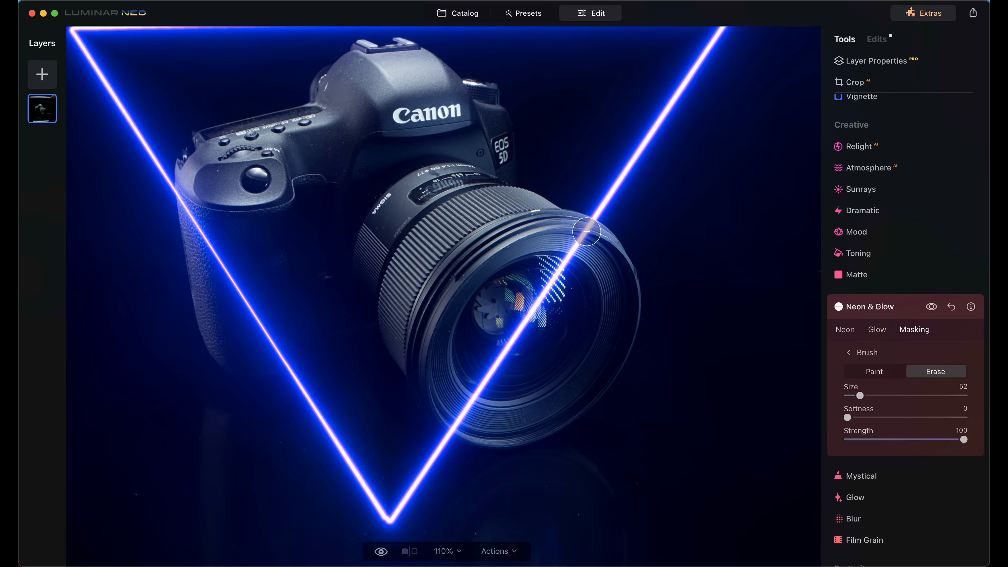
mouse_move(587, 228)
left_mouse_down()
mouse_move(446, 288)
mouse_move(457, 413)
left_mouse_up()
key("]")
mouse_move(585, 277)
left_mouse_down()
mouse_move(581, 259)
mouse_move(564, 337)
left_mouse_up()
scroll(700, 430, "down", 5)
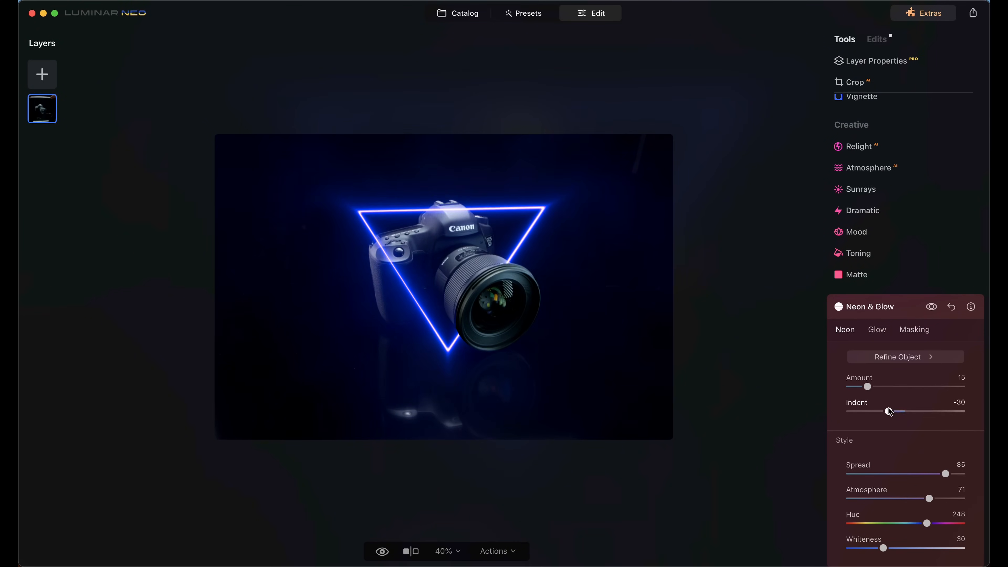
- Set the neon triangle's Indent to -11 and shift its Hue
left_click_drag(889, 412, 896, 412)
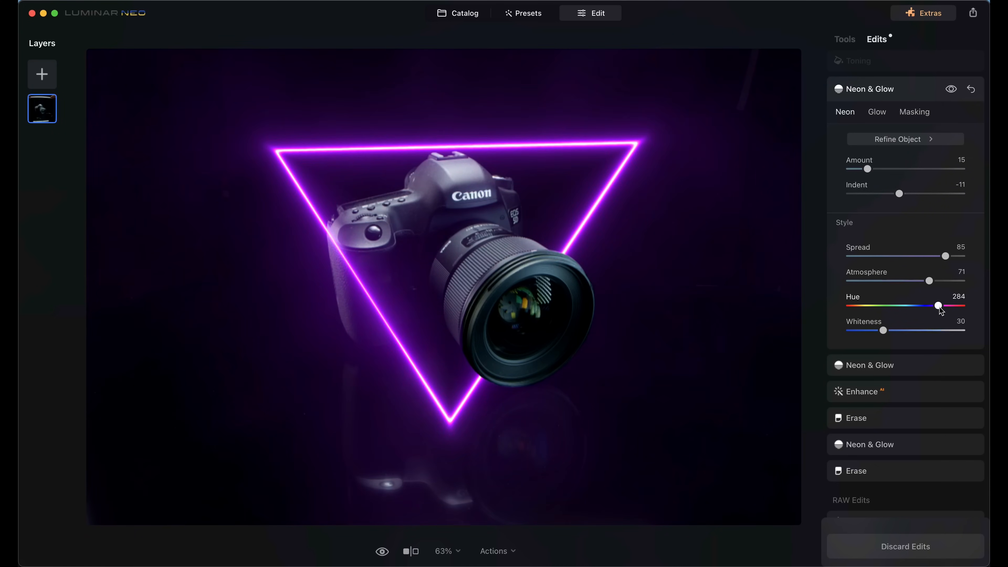
left_click_drag(941, 306, 861, 307)
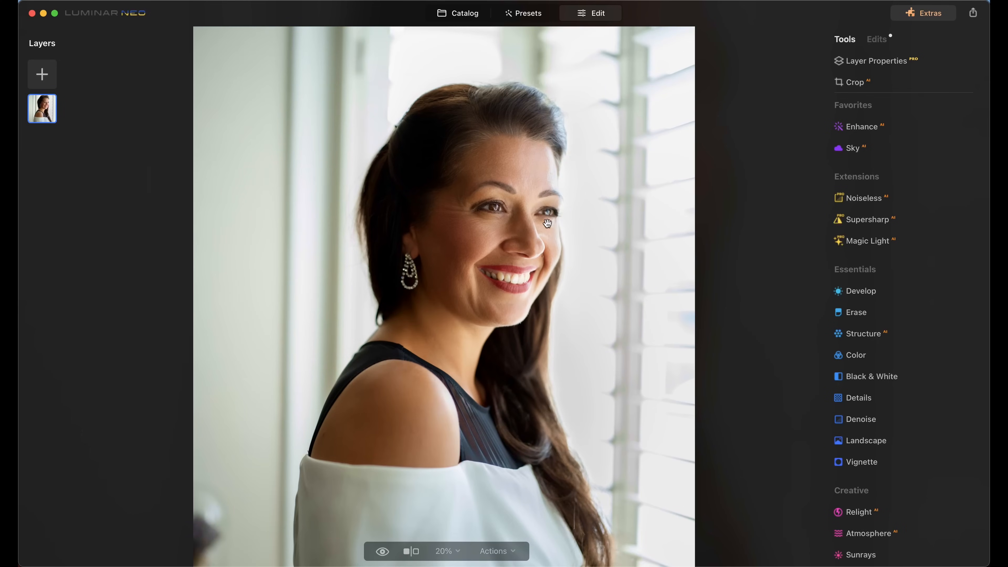
- Add Studio Light to the woman's portrait with Brightness -60, Amount 40, Depth -18, Strips pattern, Scale 20 and position X 14, Y 5, and preview the result
scroll(558, 220, "down", 2)
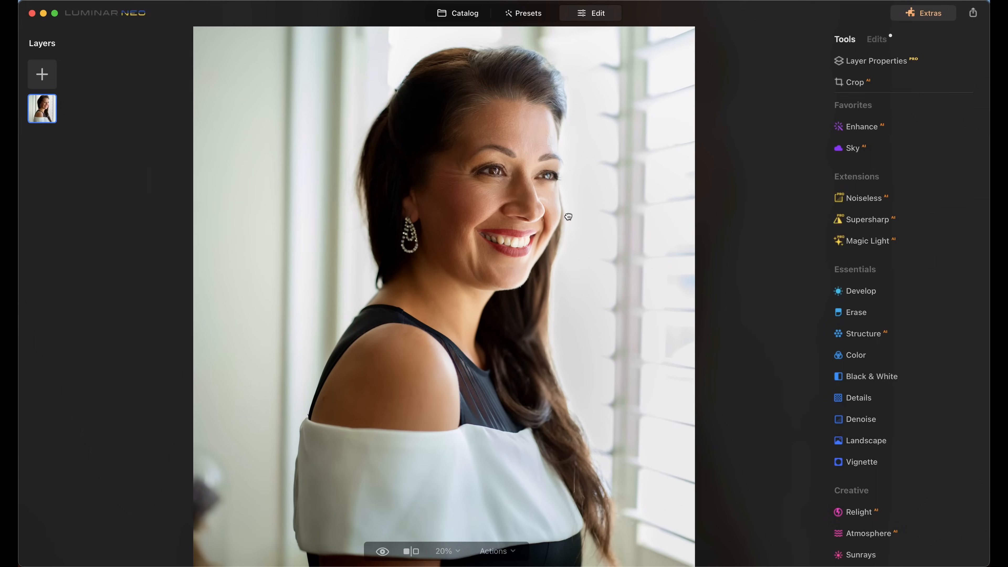
left_click(861, 335)
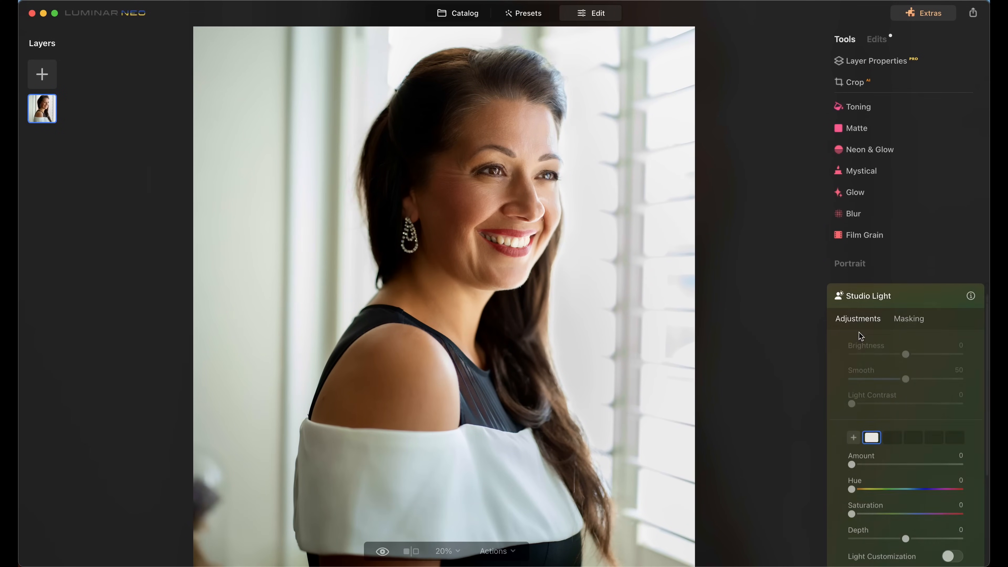
left_click_drag(860, 371, 896, 371)
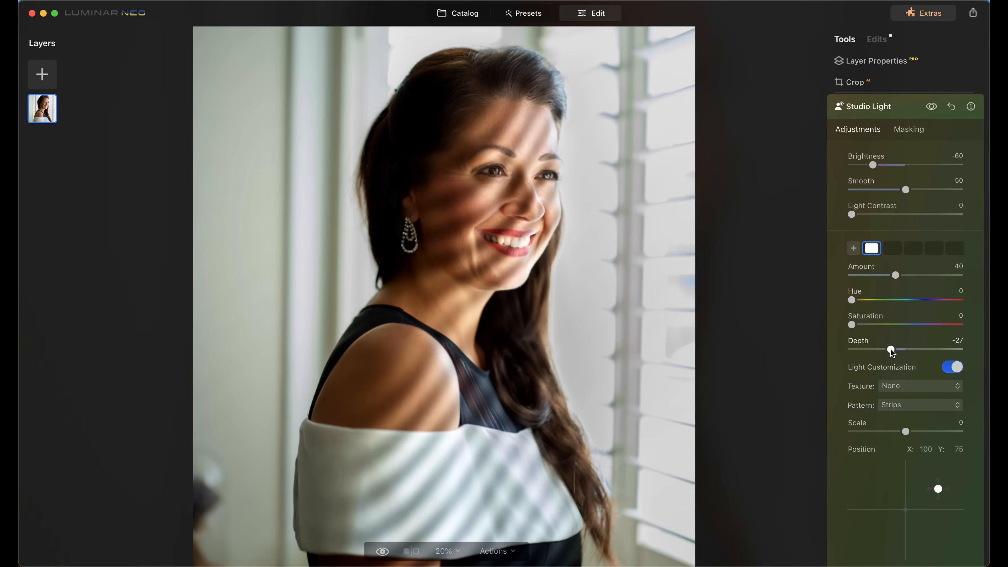
left_click_drag(906, 432, 917, 432)
left_click_drag(938, 489, 911, 509)
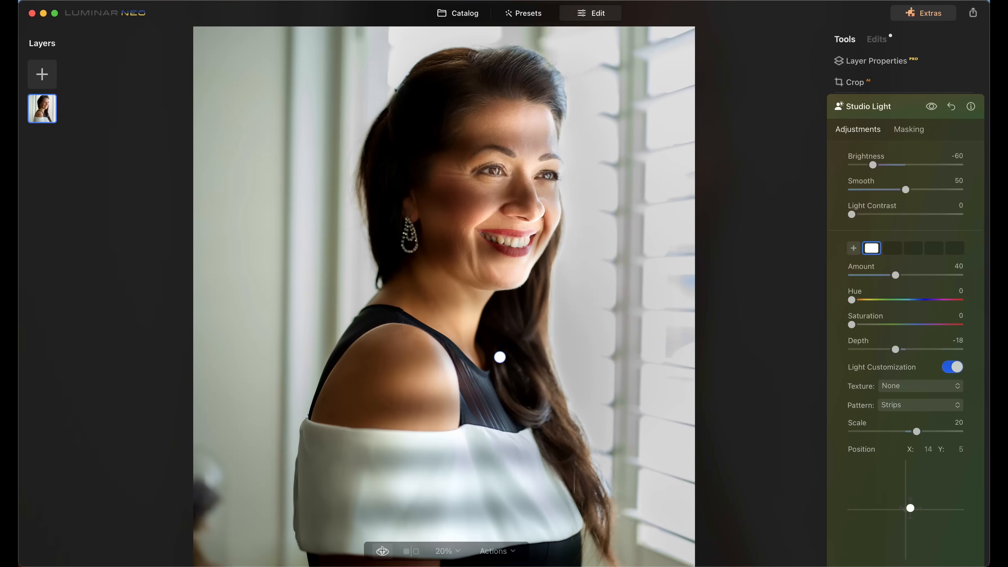
left_click(382, 551)
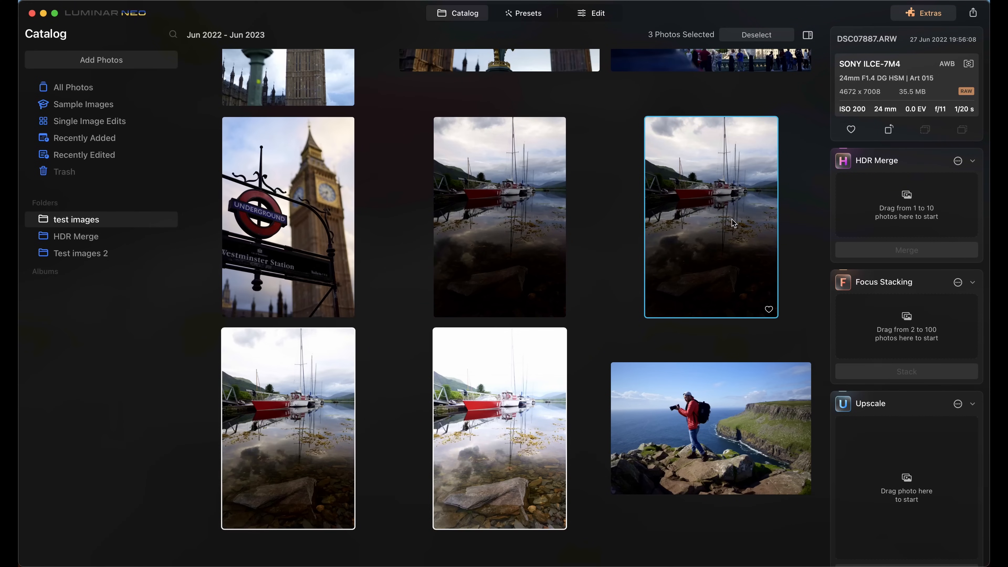
- Add the three bracketed harbour photos to HDR Merge with Auto Alignment, Chromatic Aberration Reduction and Ghost Reduction enabled and DSC07888 as reference image
left_click_drag(734, 224, 902, 214)
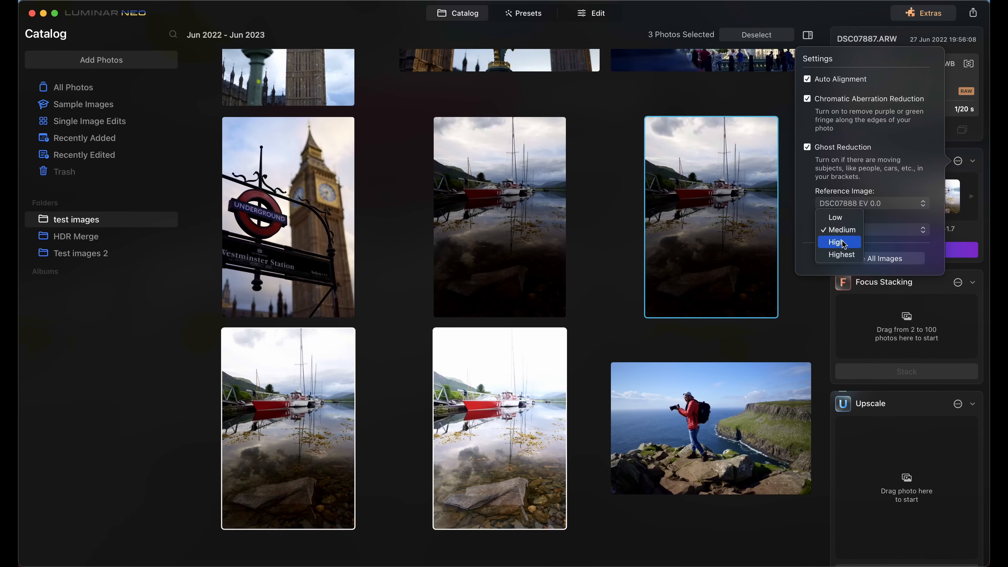
left_click(967, 175)
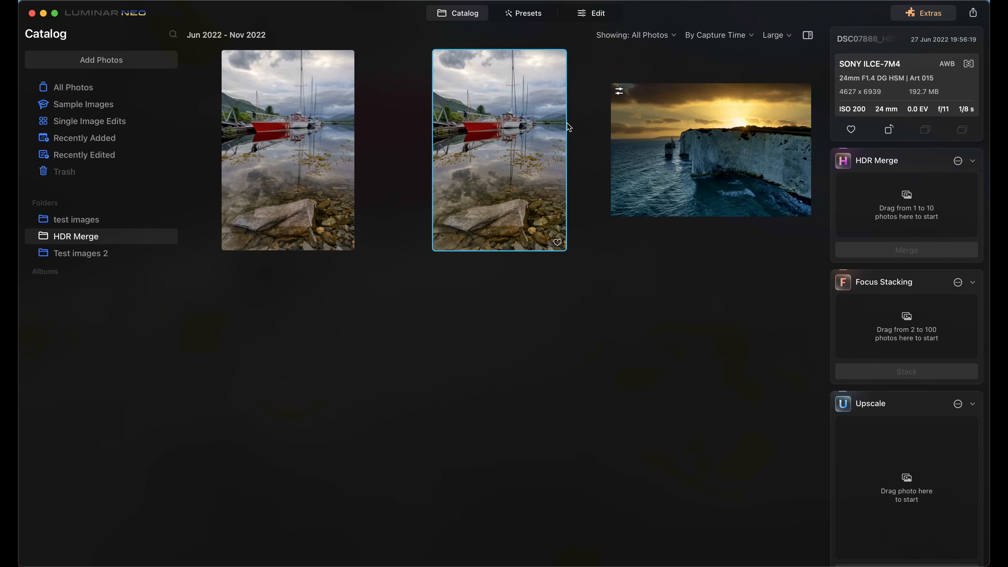
- Develop the merged harbour photo with Exposure -0.30, Smart Contrast 20, Highlights -16 and Shadows -46, and pull down the curve's shadows
left_click(611, 17)
scroll(905, 278, "down", 5)
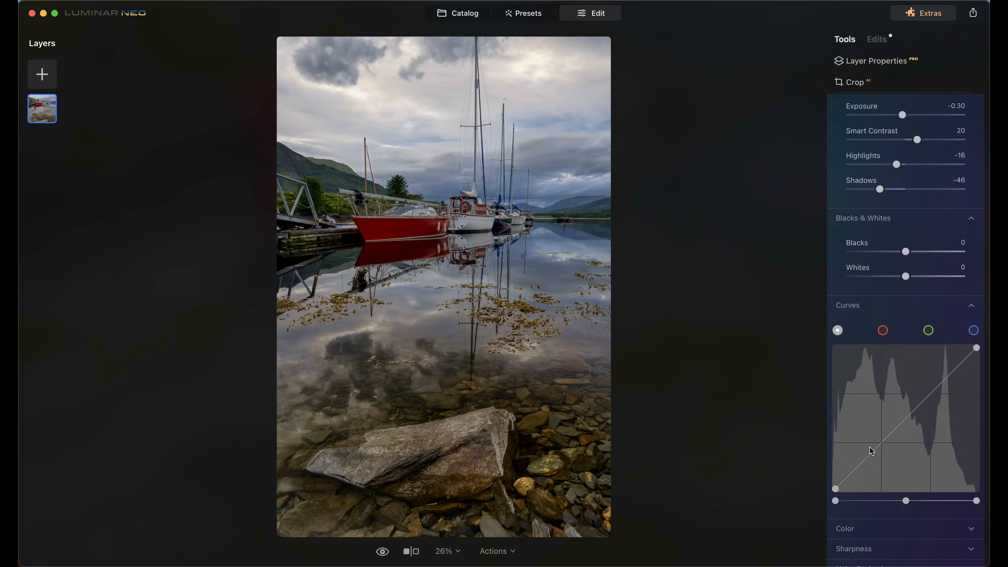
left_click_drag(877, 448, 877, 458)
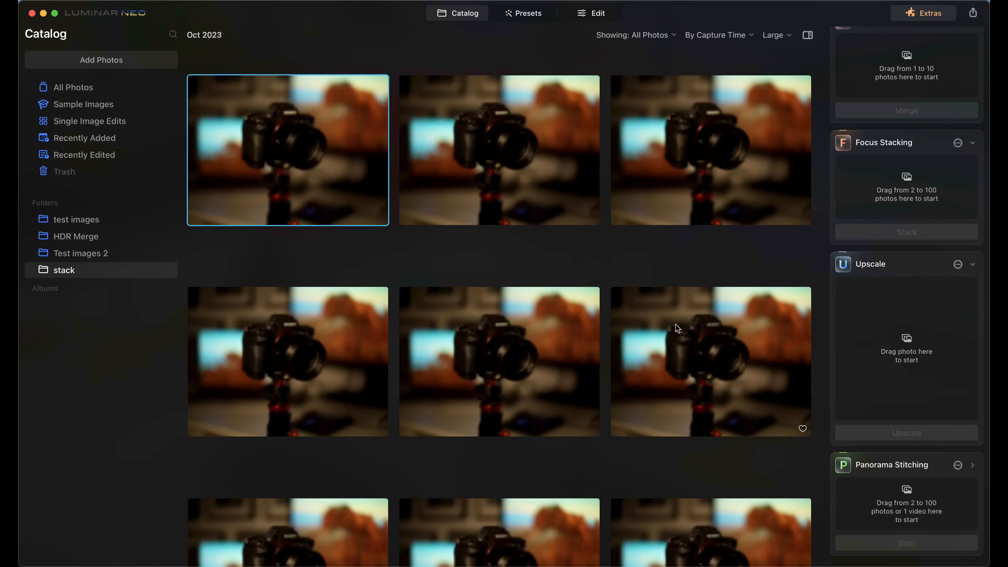
- Examine individual frames of the camera focus stack up close to compare which parts are sharp
double_click(292, 188)
scroll(378, 276, "up", 6)
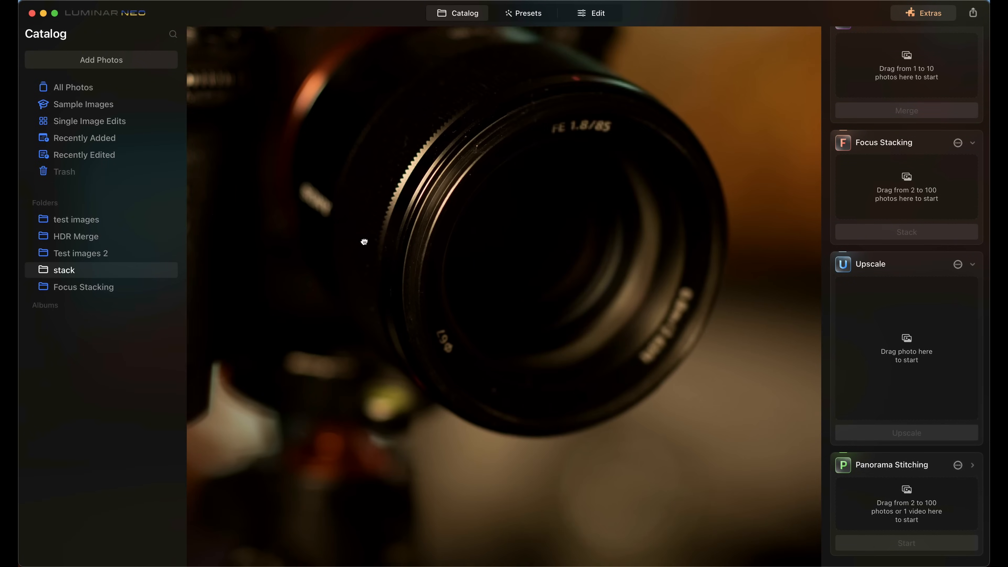
left_click(448, 198)
double_click(339, 105)
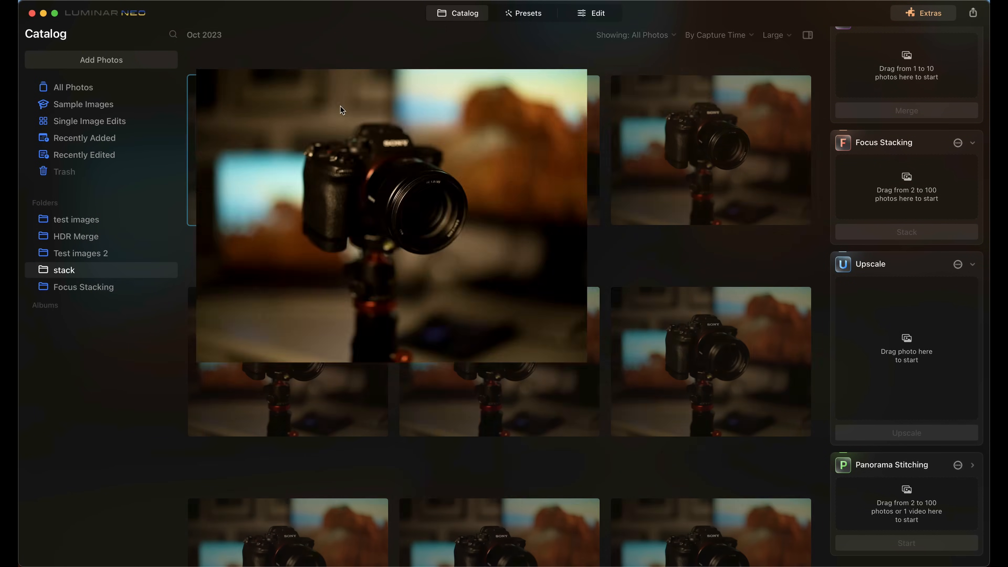
double_click(468, 334)
scroll(568, 232, "up", 5)
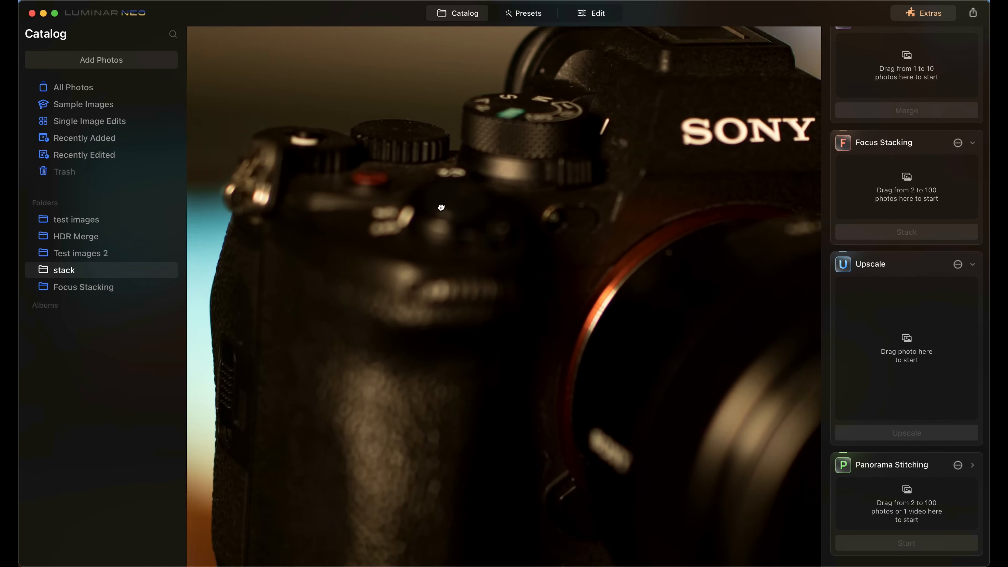
scroll(600, 197, "down", 1)
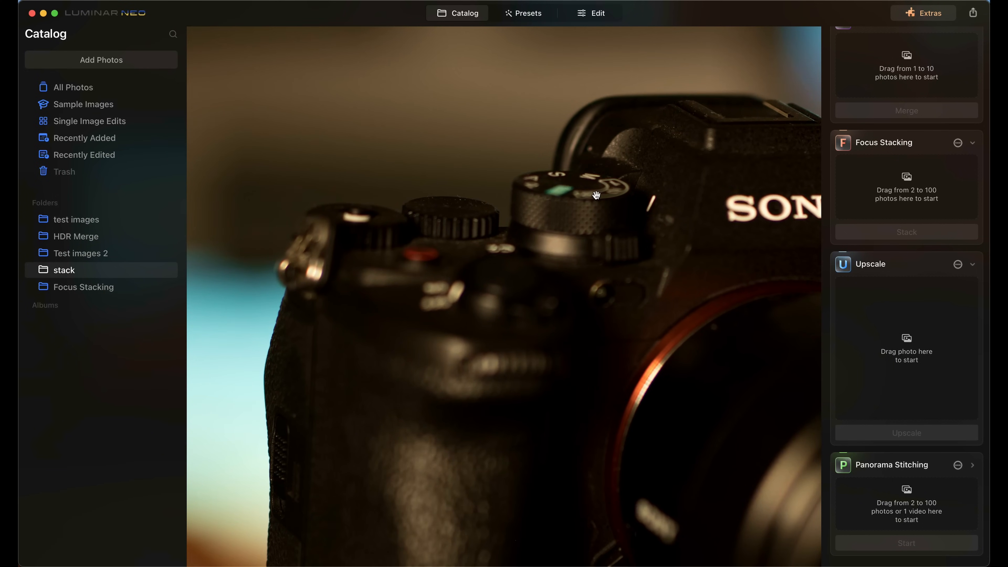
double_click(597, 196)
scroll(676, 325, "down", 3)
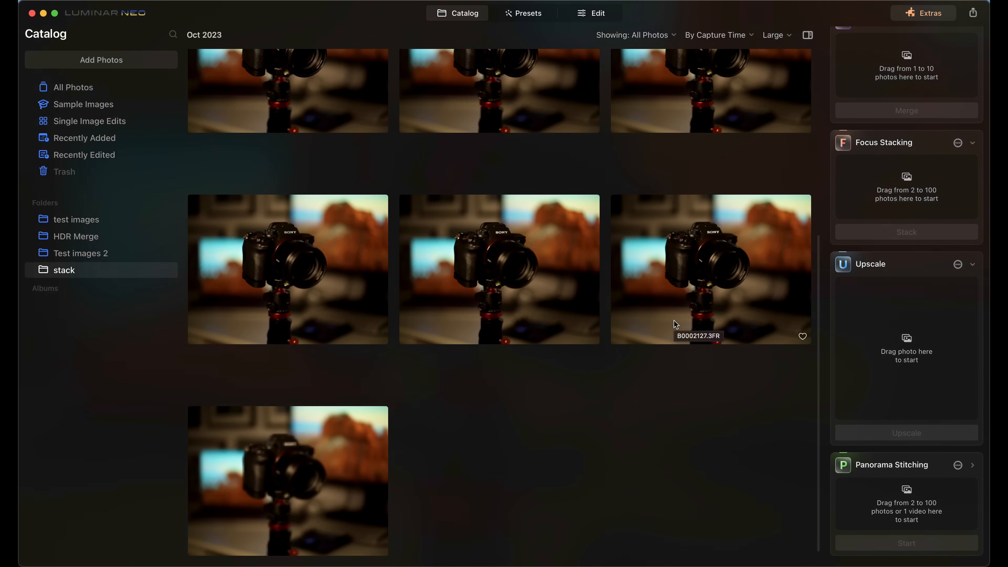
- Combine all photos in the stack folder into one image with Focus Stacking
scroll(336, 485, "down", 1)
key("super+a")
left_click_drag(729, 216, 905, 191)
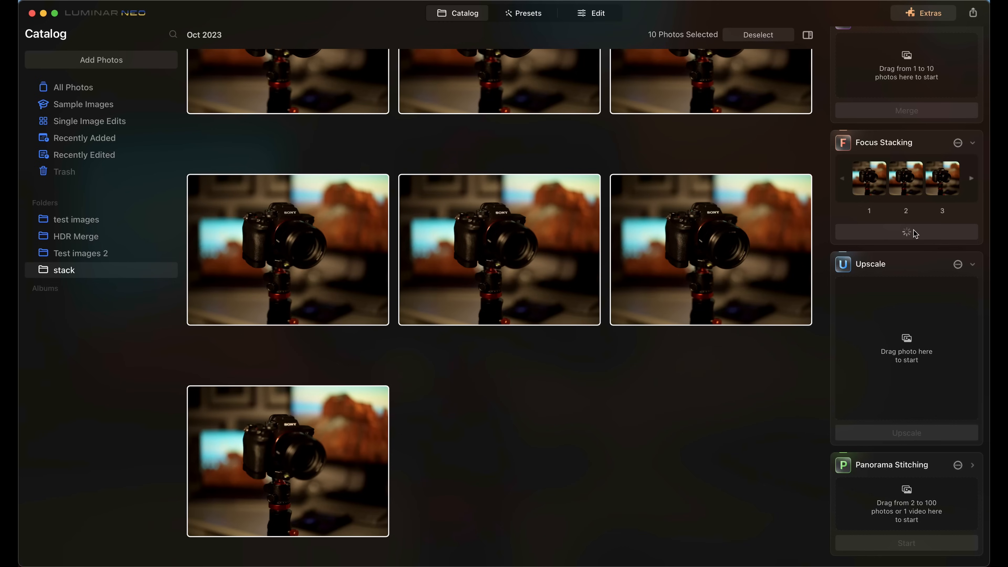
left_click(909, 232)
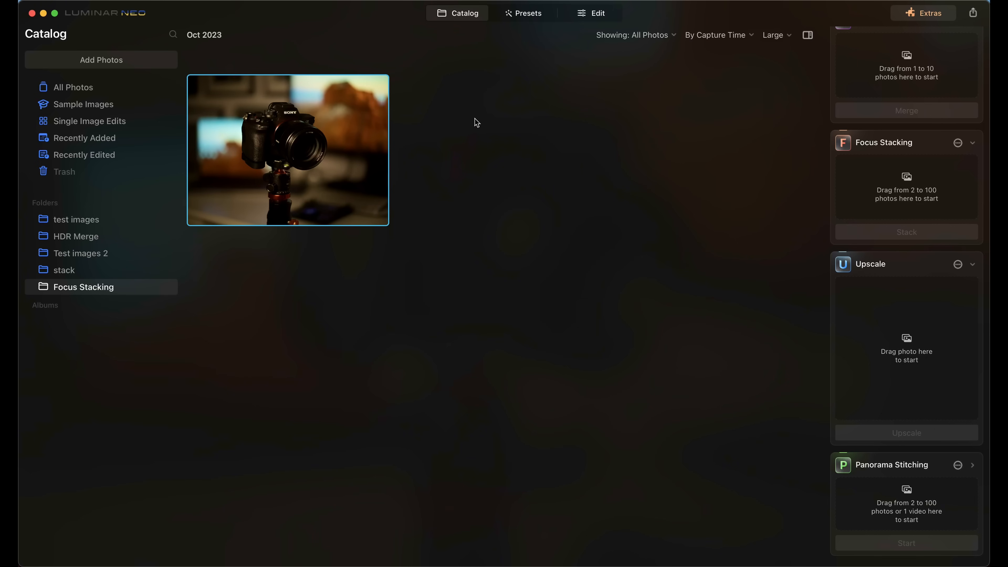
- Check the focus-stacked camera photo for sharpness and apply the Brilliance preset from the Objects collection
left_click(525, 14)
scroll(436, 226, "up", 5)
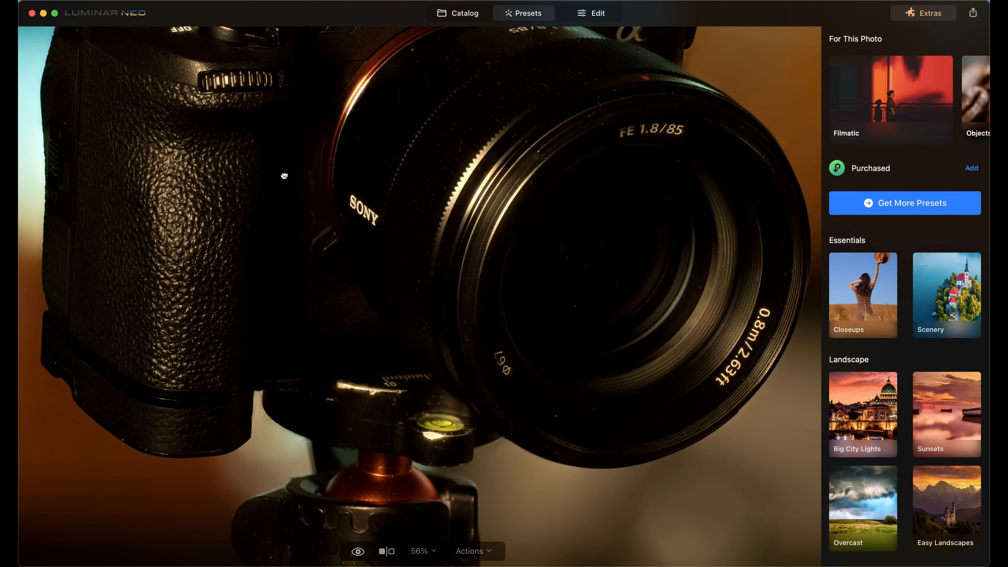
left_click_drag(284, 176, 404, 389)
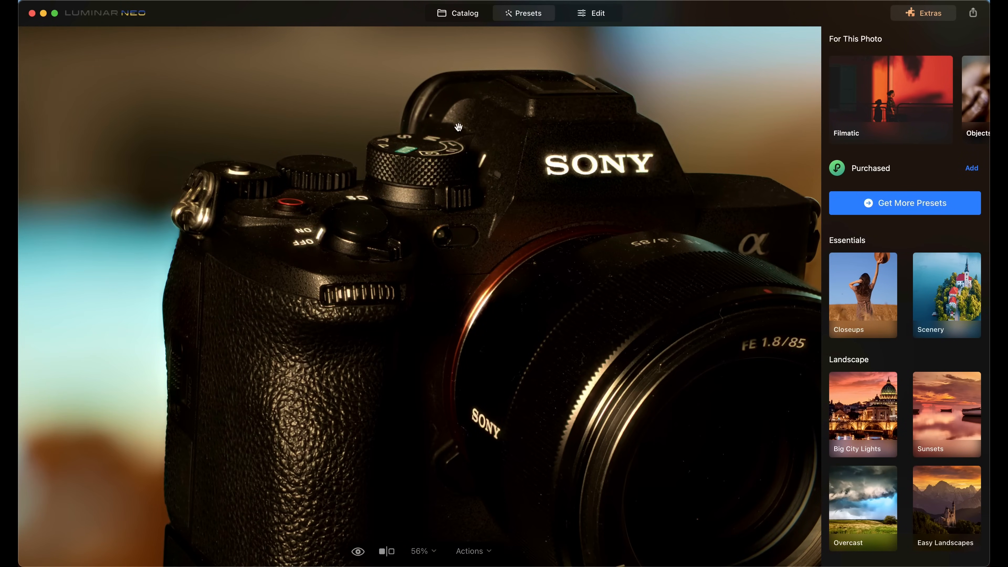
scroll(459, 127, "down", 5)
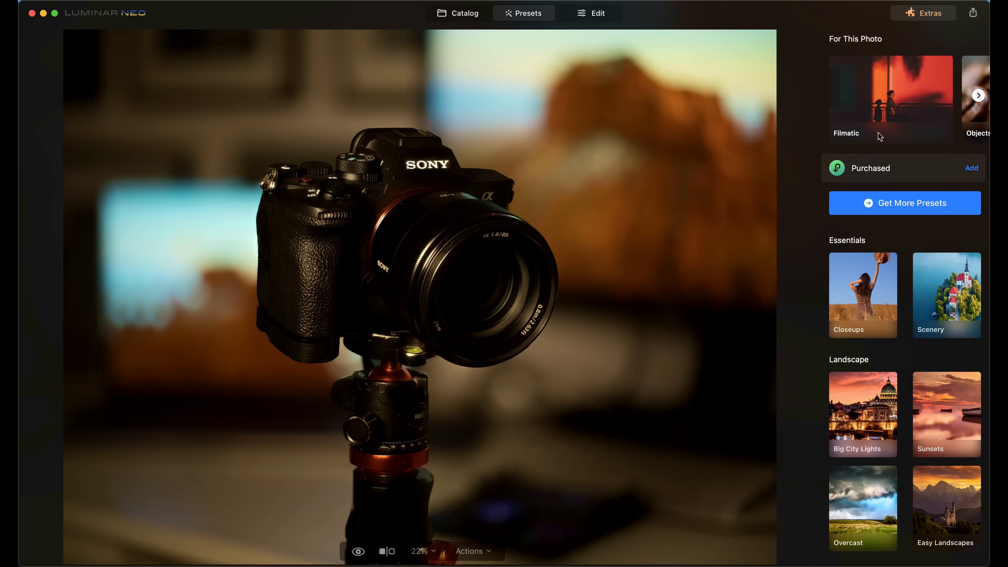
scroll(898, 115, "right", 3)
left_click(902, 81)
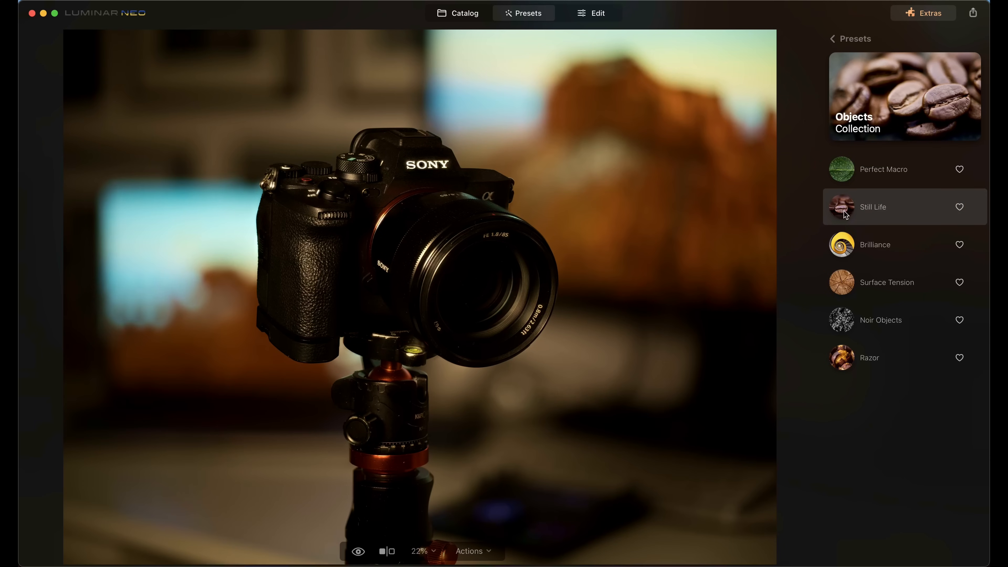
left_click(843, 245)
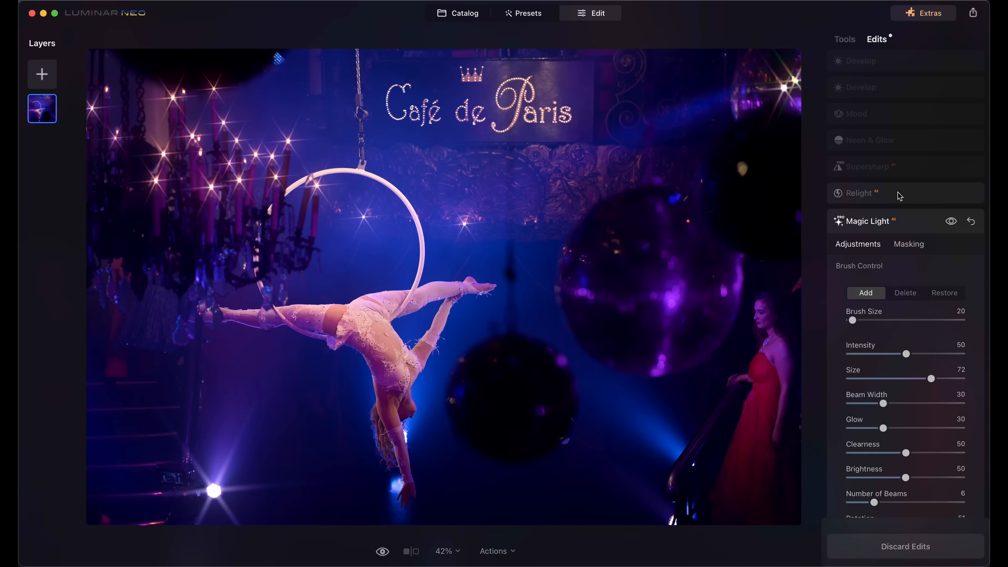
- Step back through the aerialist photo's edits from Relight through Supersharp, Neon & Glow and Mood to Develop
left_click(900, 195)
left_click(899, 167)
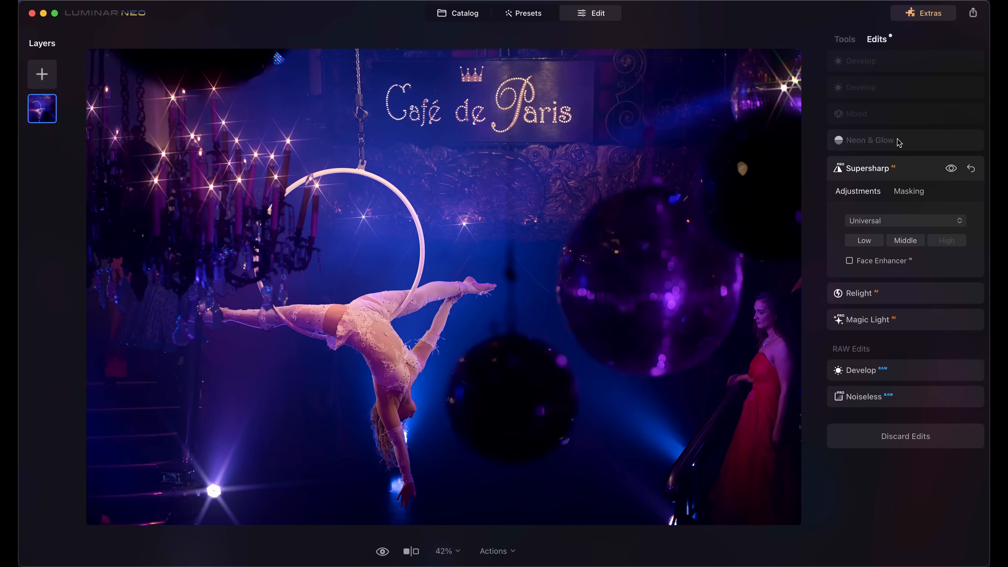
left_click(896, 137)
left_click(893, 113)
left_click(894, 87)
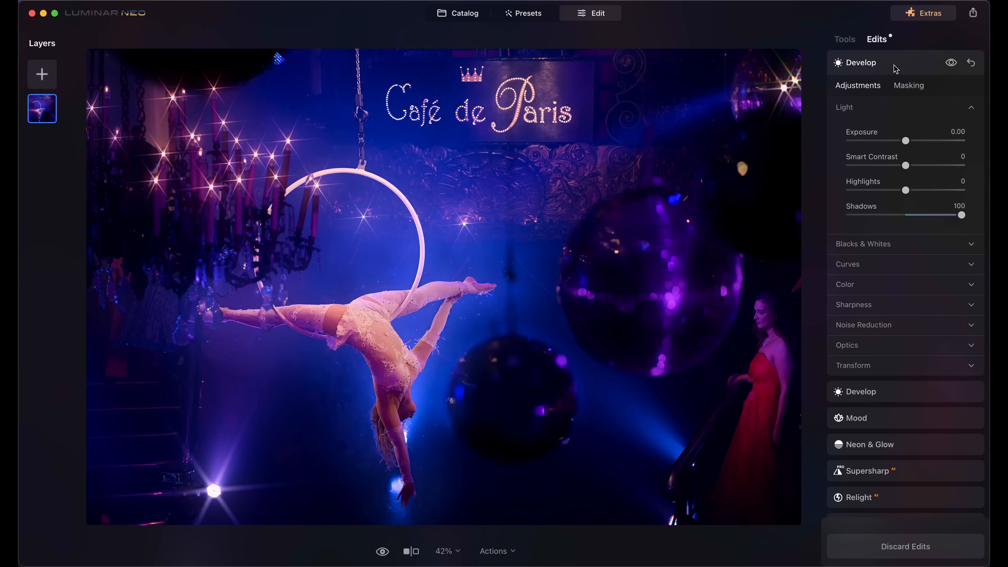